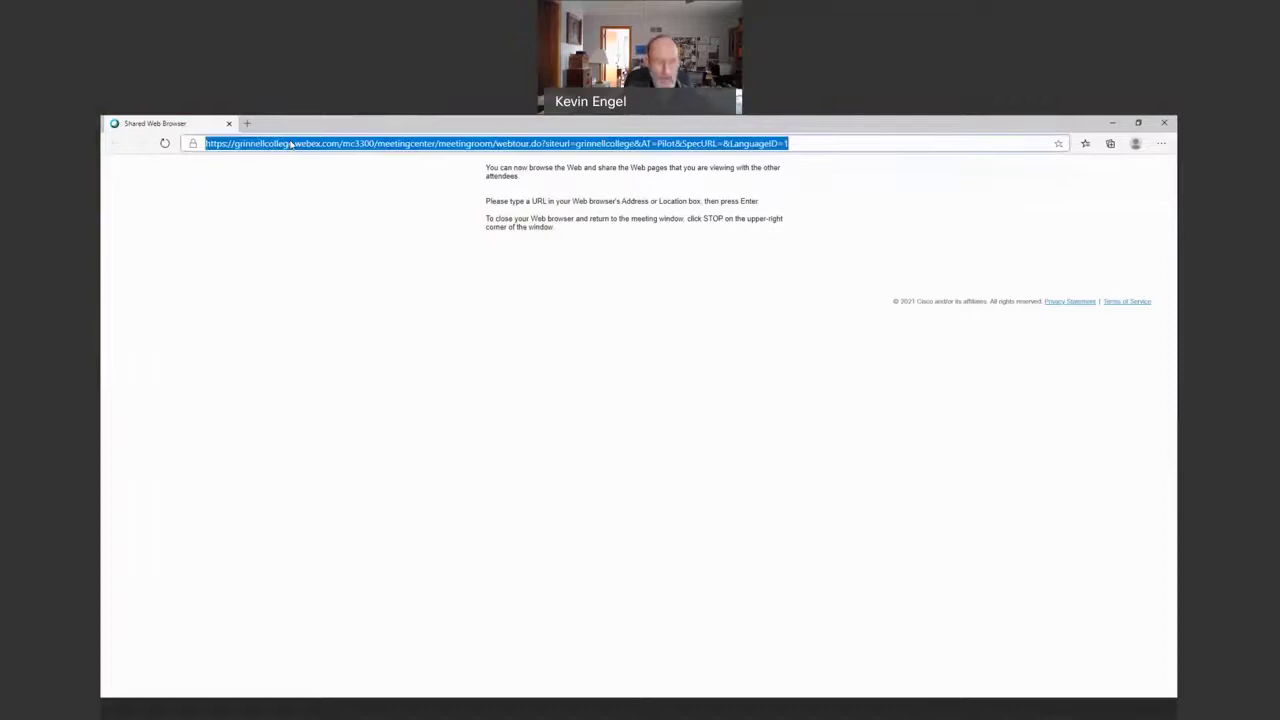
type("www.grinnell")
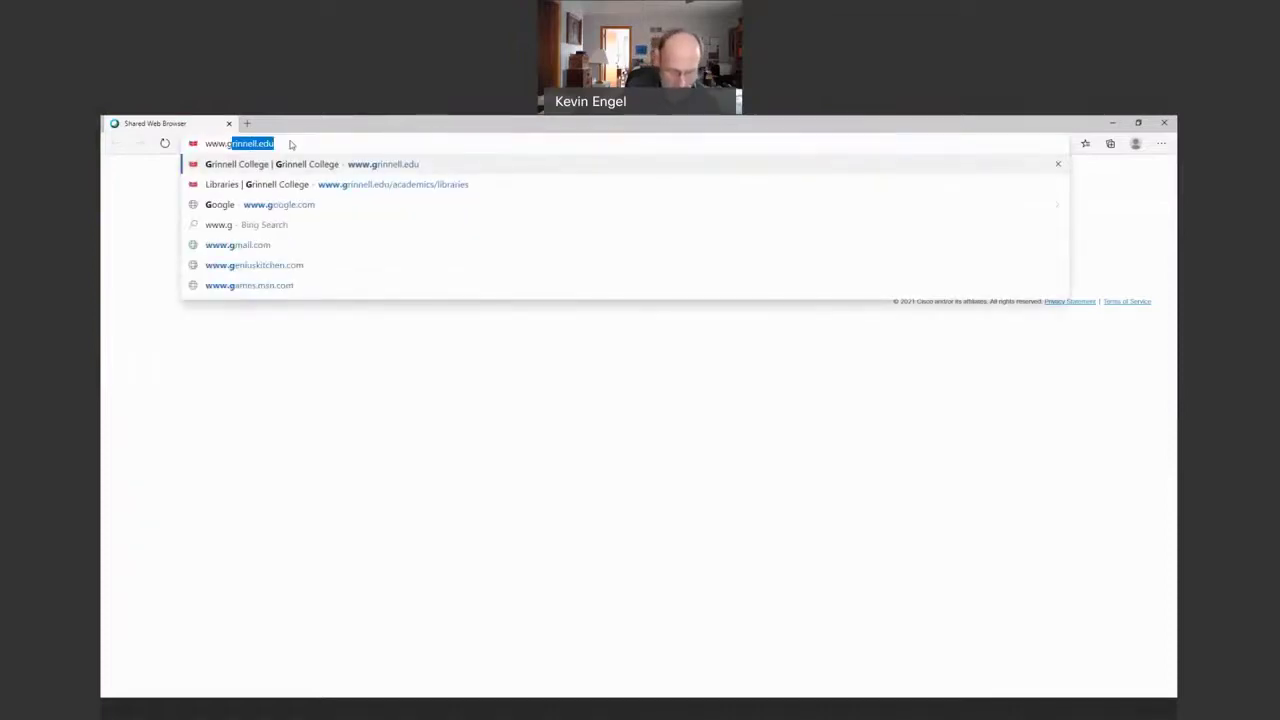
type(".ed")
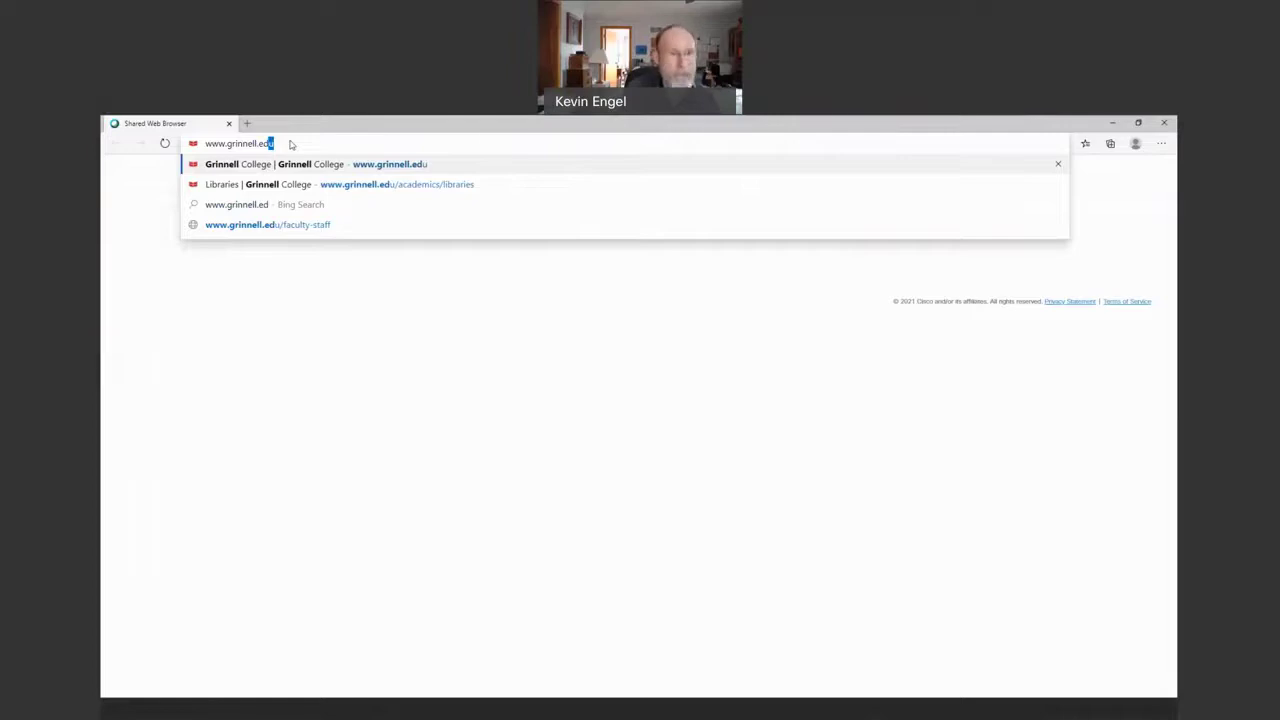
key("Return")
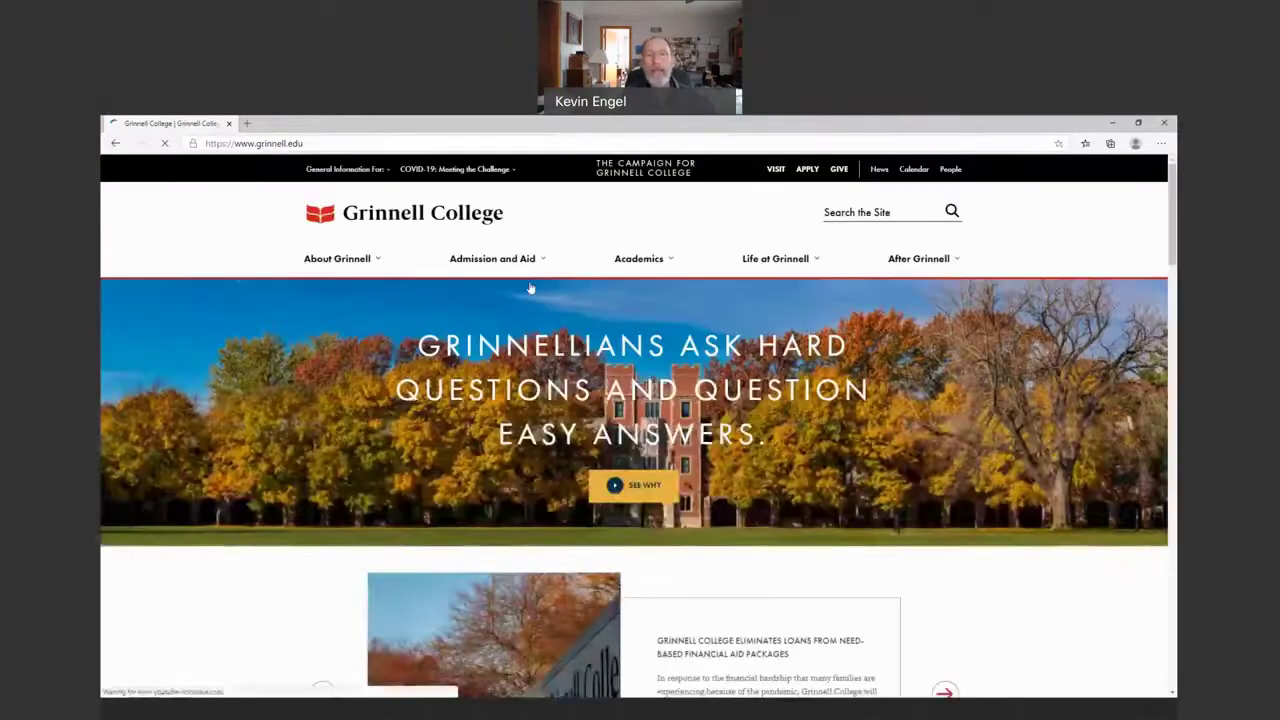
left_click(640, 262)
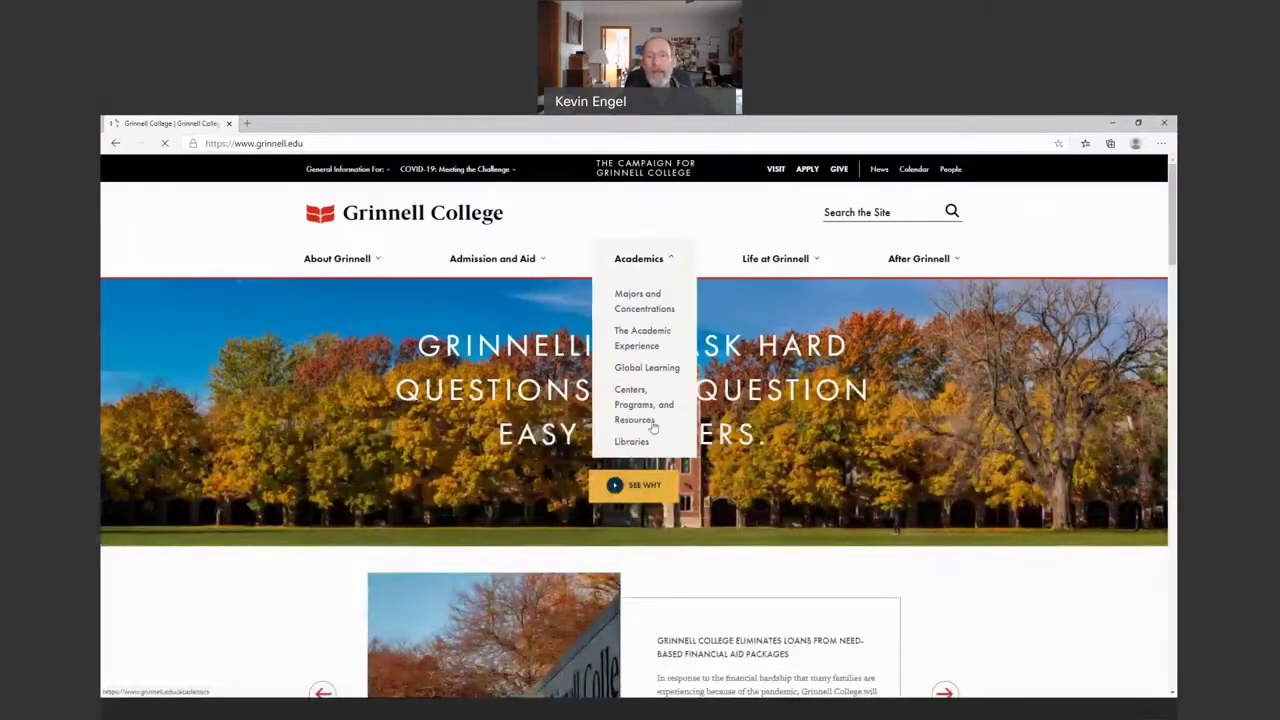
left_click(632, 442)
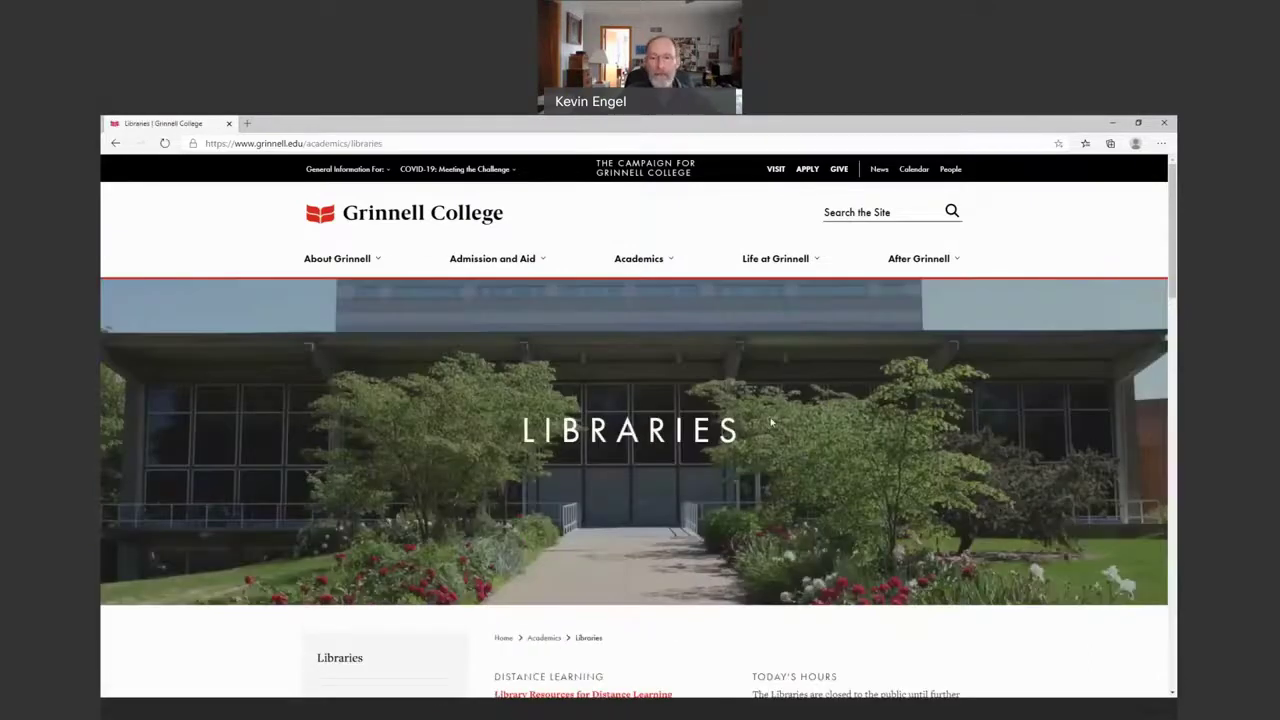
Open the Subject & Course Guides from the Libraries page's quick links
scroll(814, 398, "down", 4)
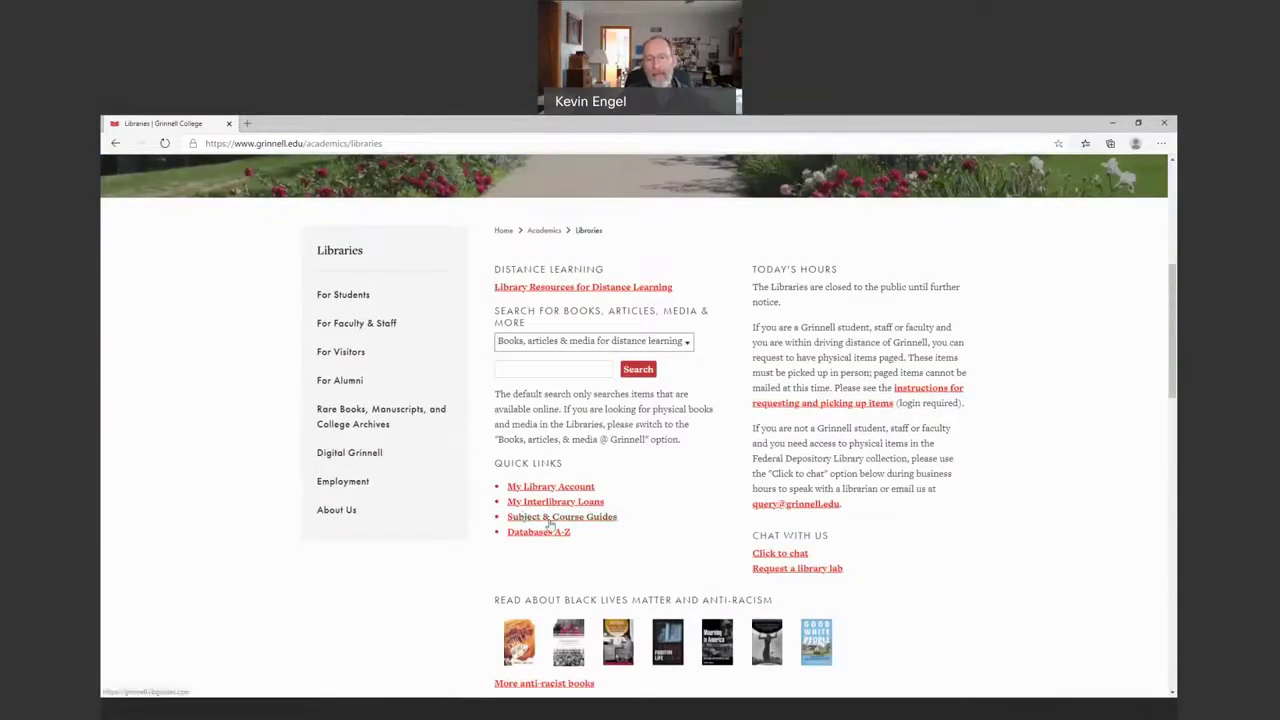
scroll(666, 500, "down", 2)
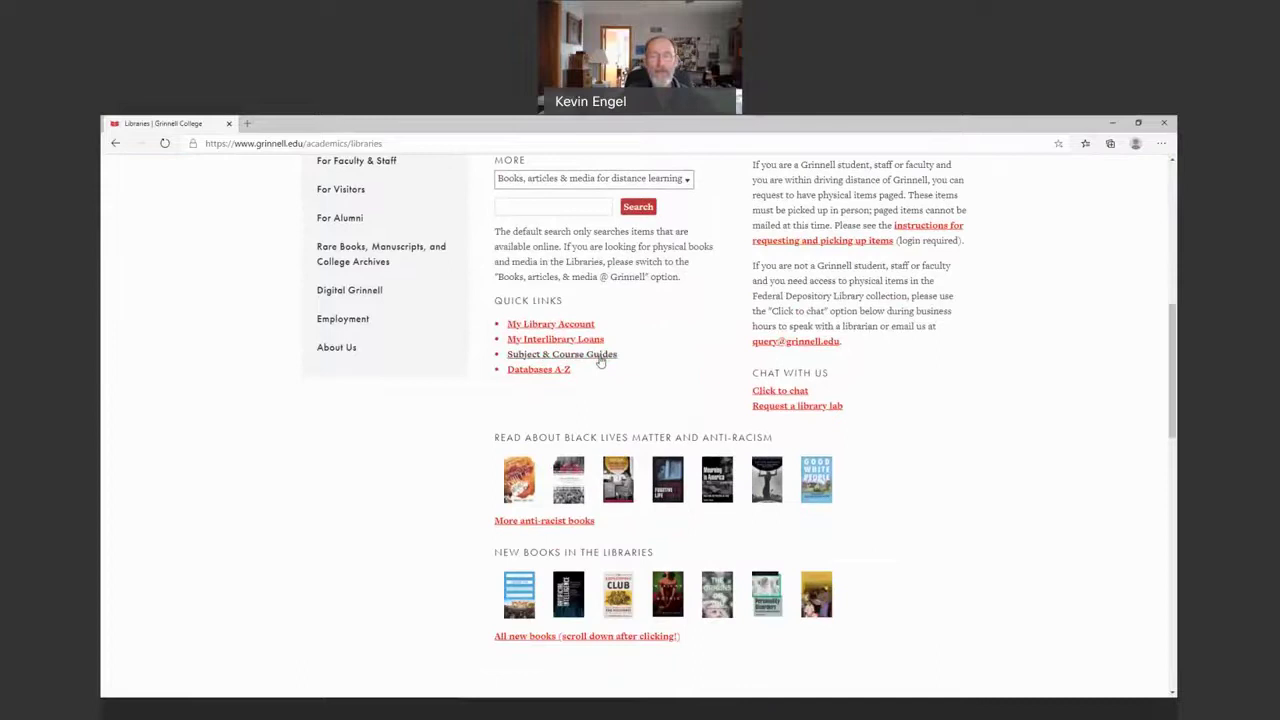
left_click(601, 359)
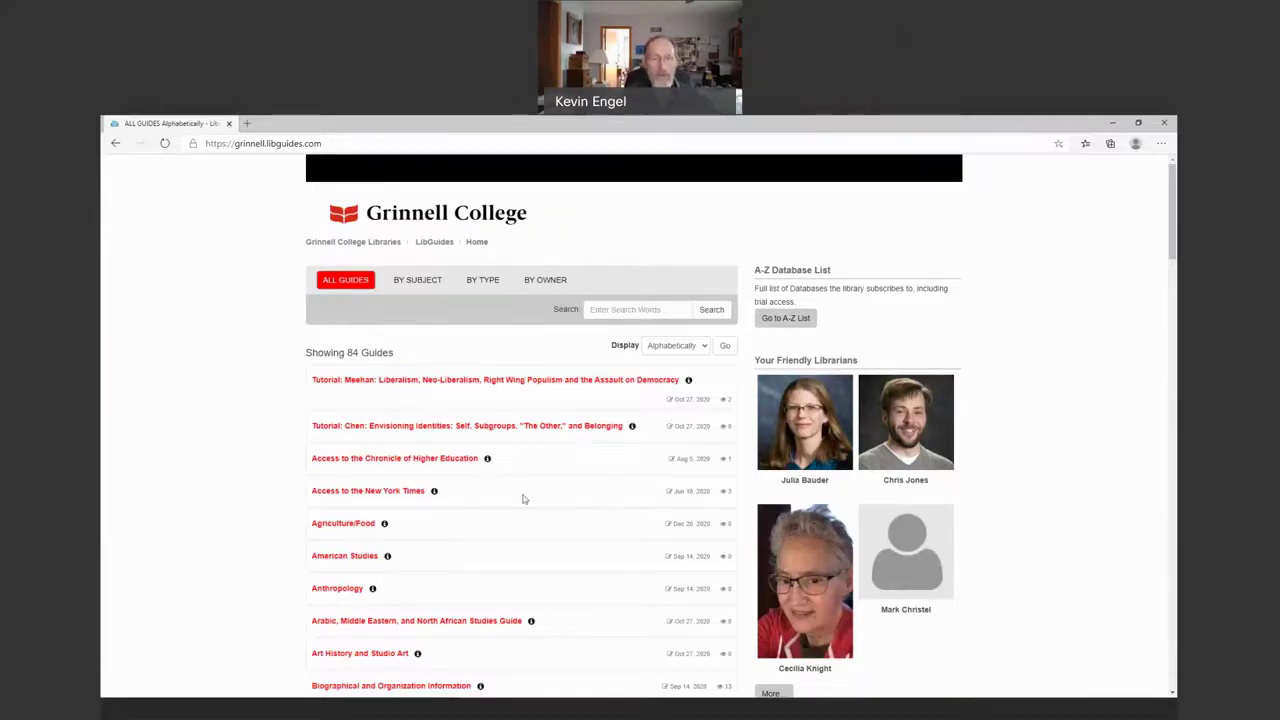
Find the Psychology guide in the alphabetical list of all guides and open it
scroll(526, 500, "down", 3)
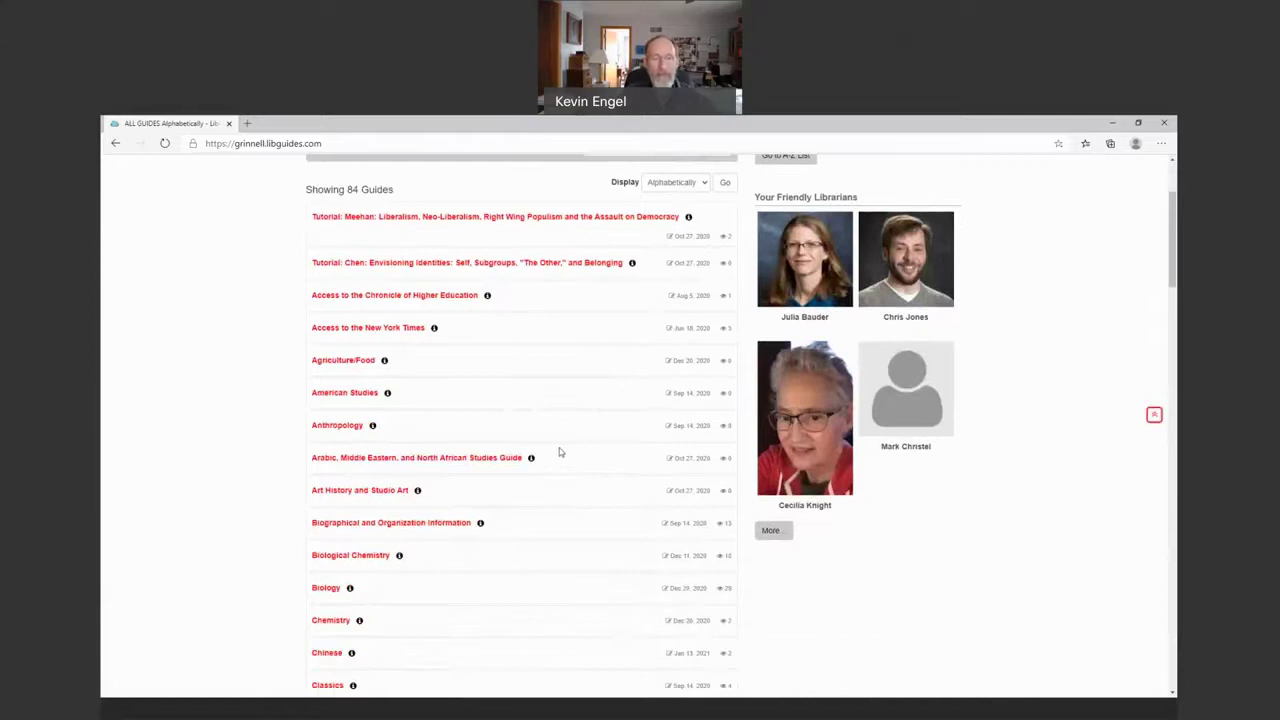
scroll(559, 452, "down", 3)
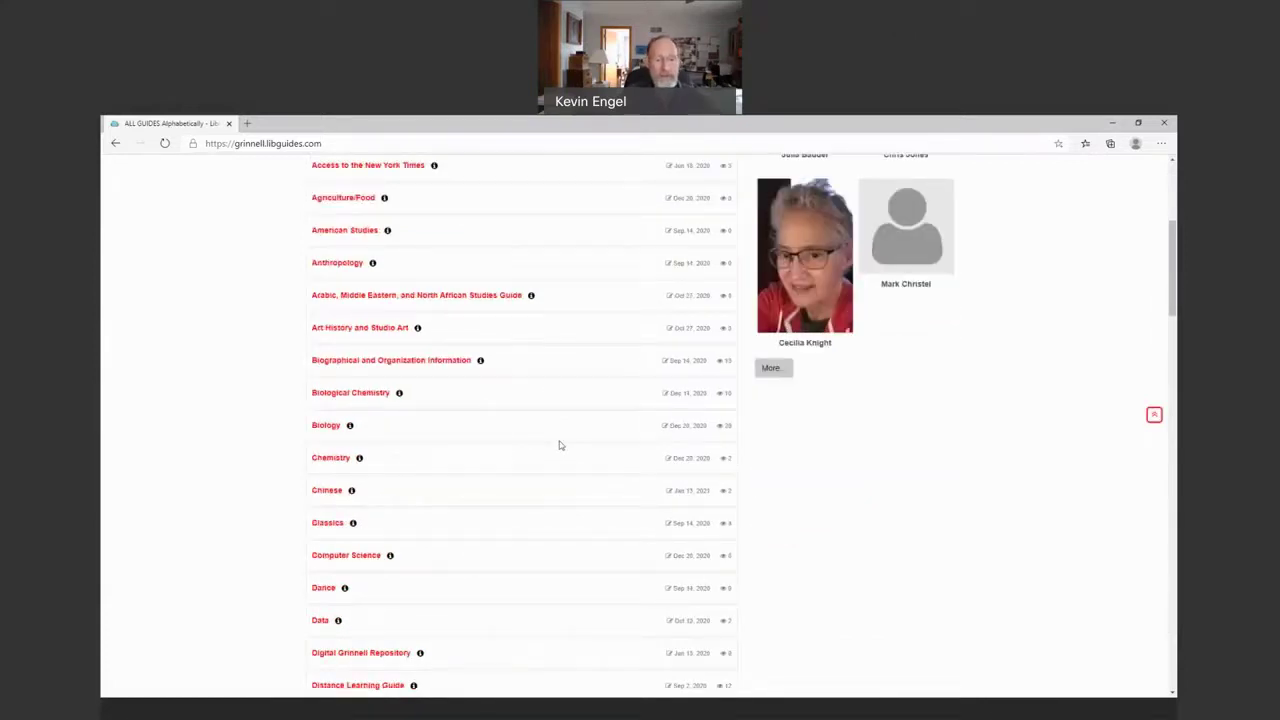
scroll(559, 445, "down", 3)
scroll(559, 445, "down", 8)
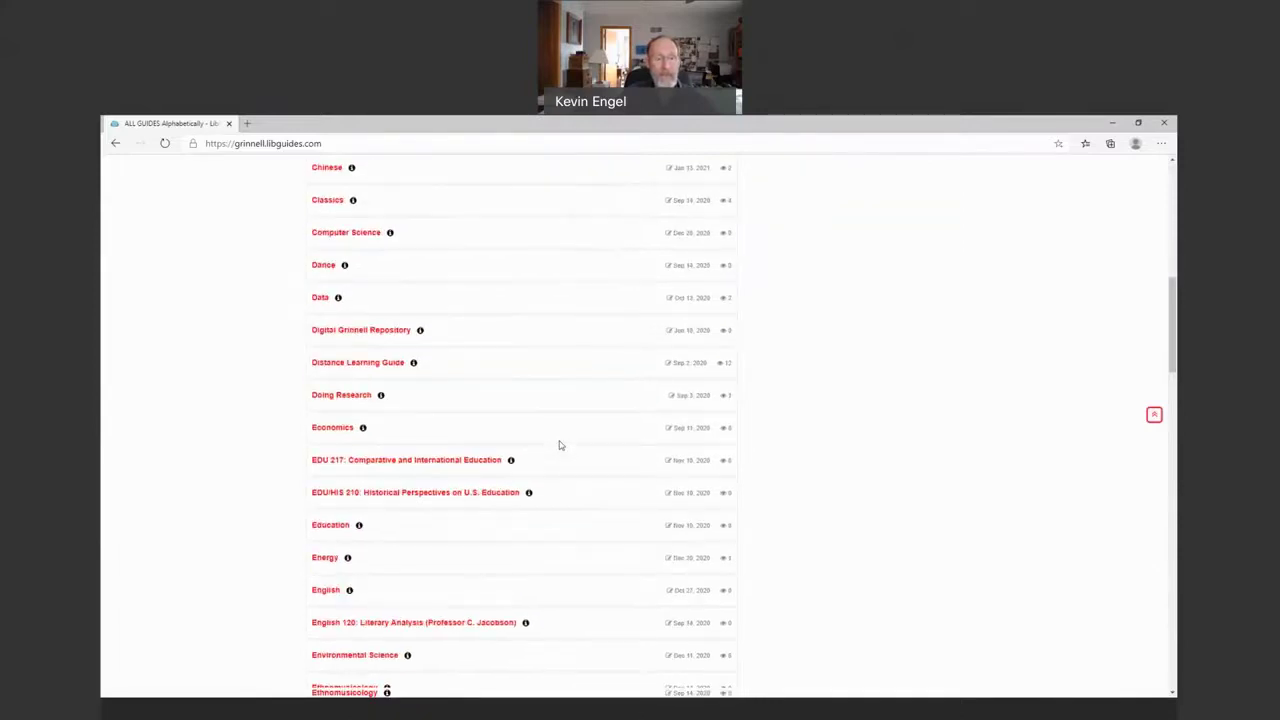
scroll(559, 445, "down", 15)
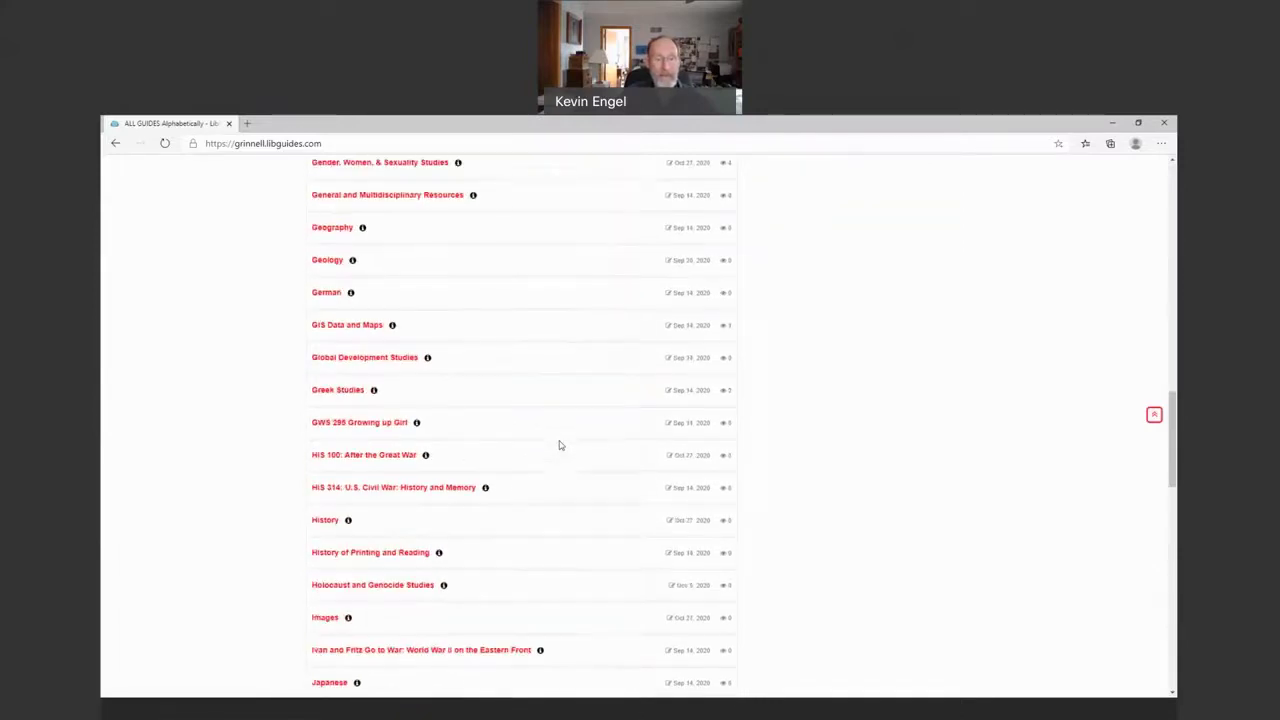
scroll(559, 445, "down", 8)
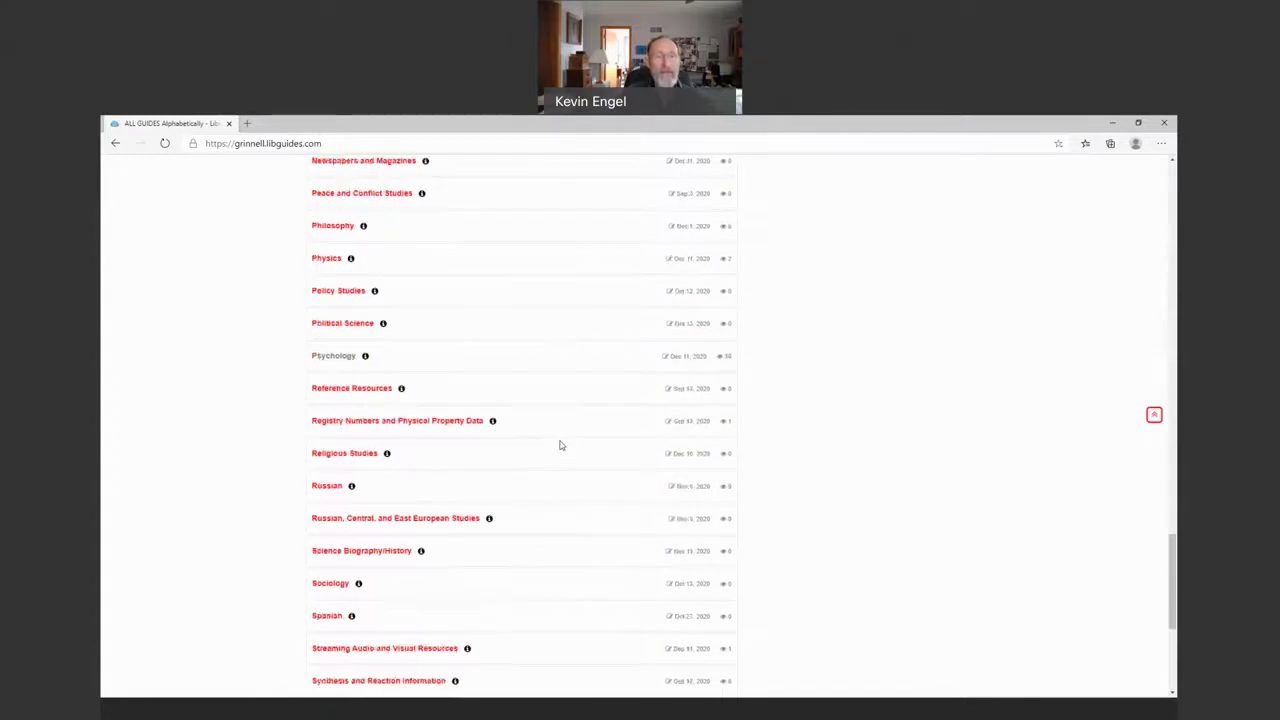
left_click(335, 357)
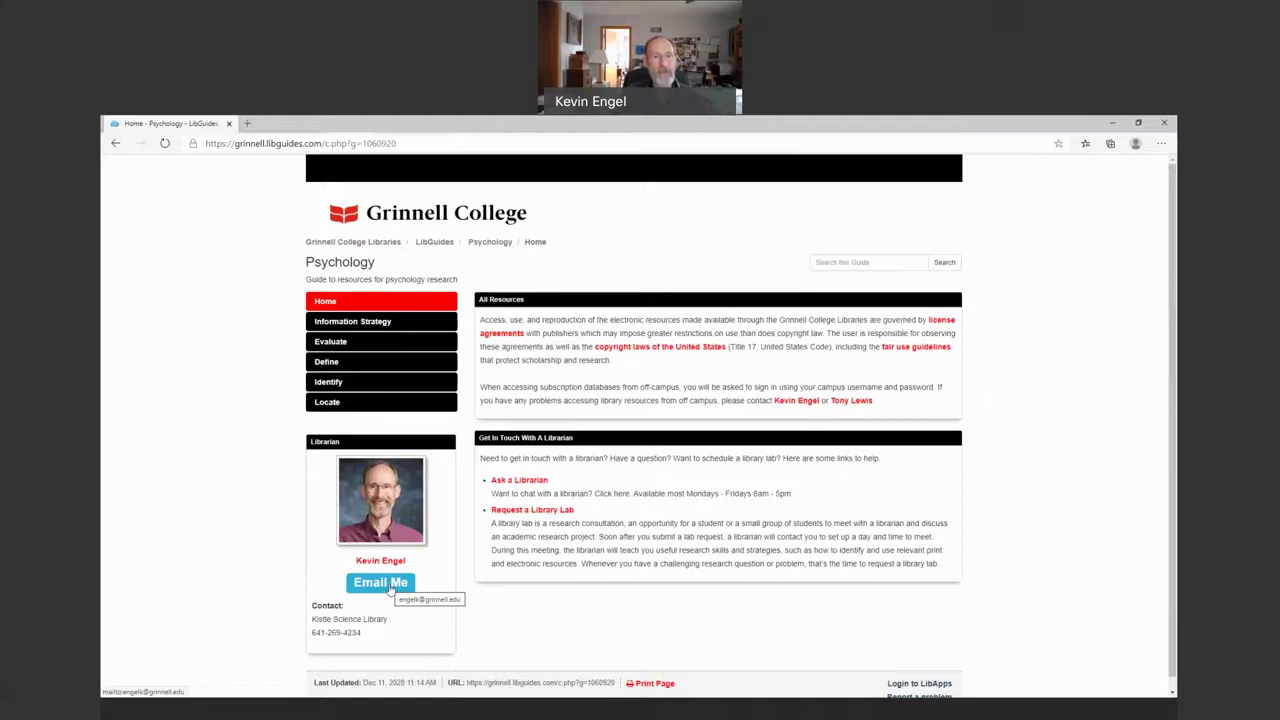
Open the Psychology guide's Evaluate page and examine its evaluation resources, primary literature, news sources and predatory publishers sections
left_click(371, 343)
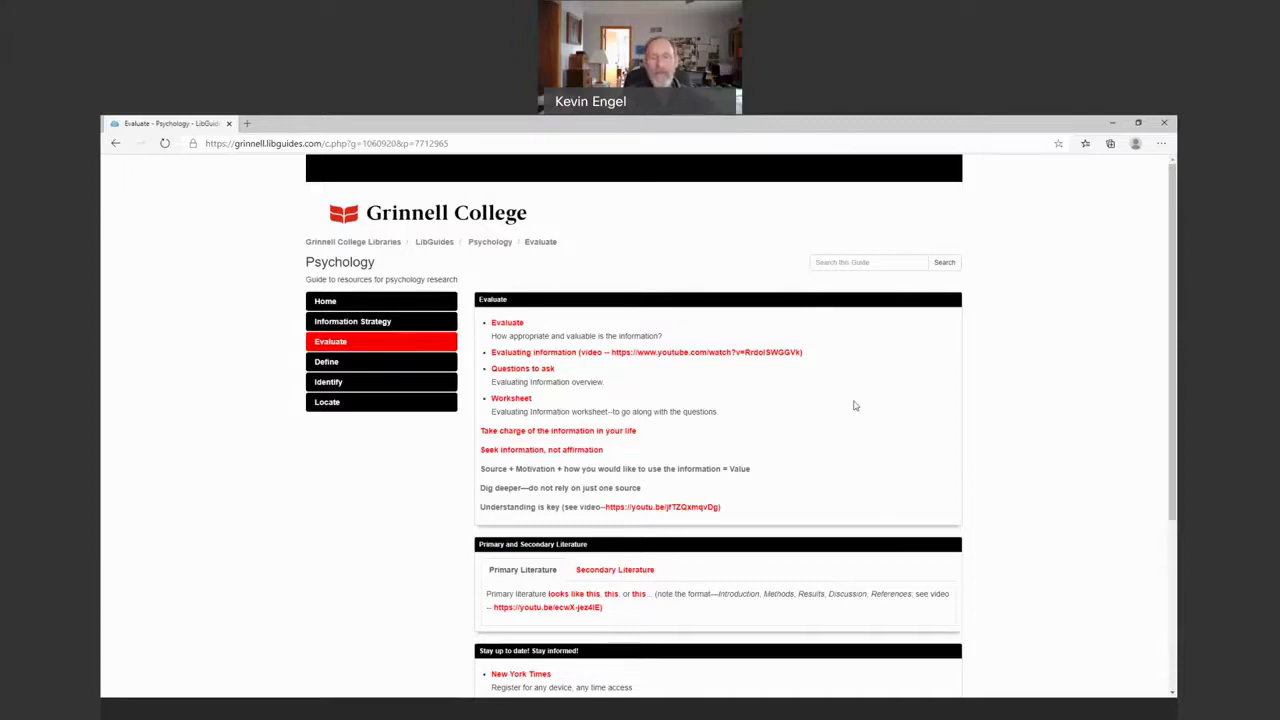
left_click(696, 358)
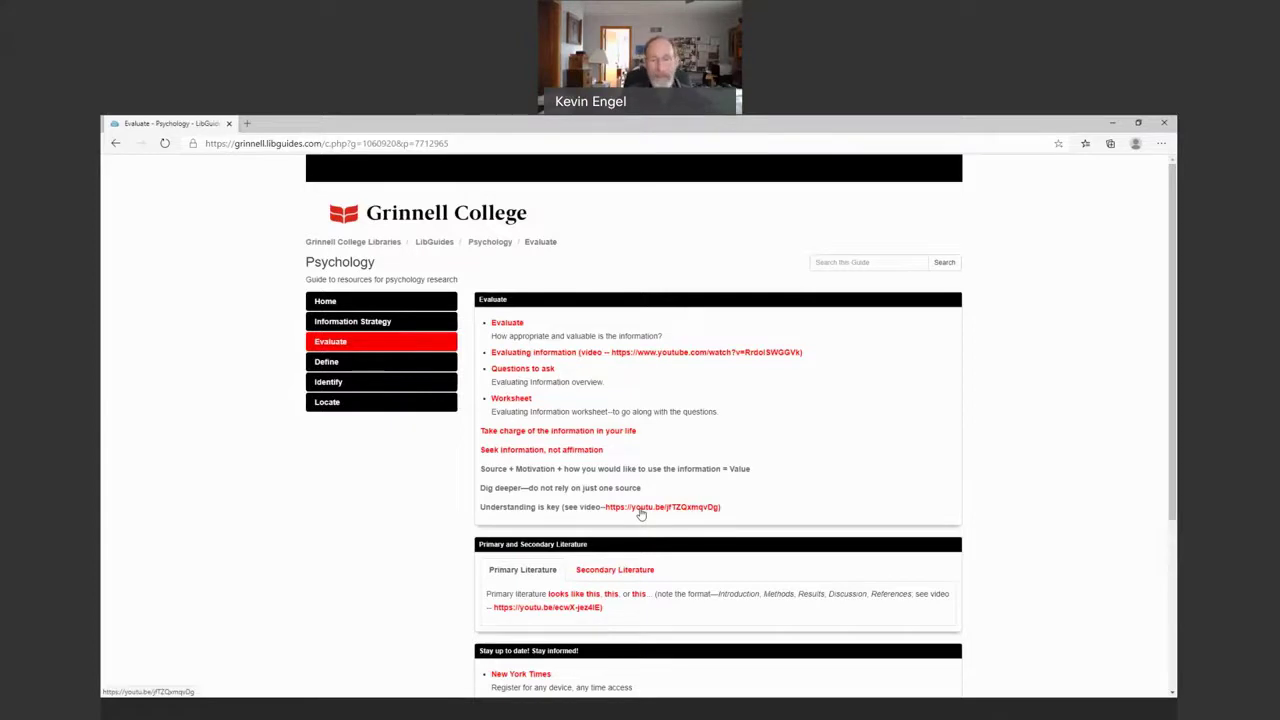
scroll(645, 510, "down", 2)
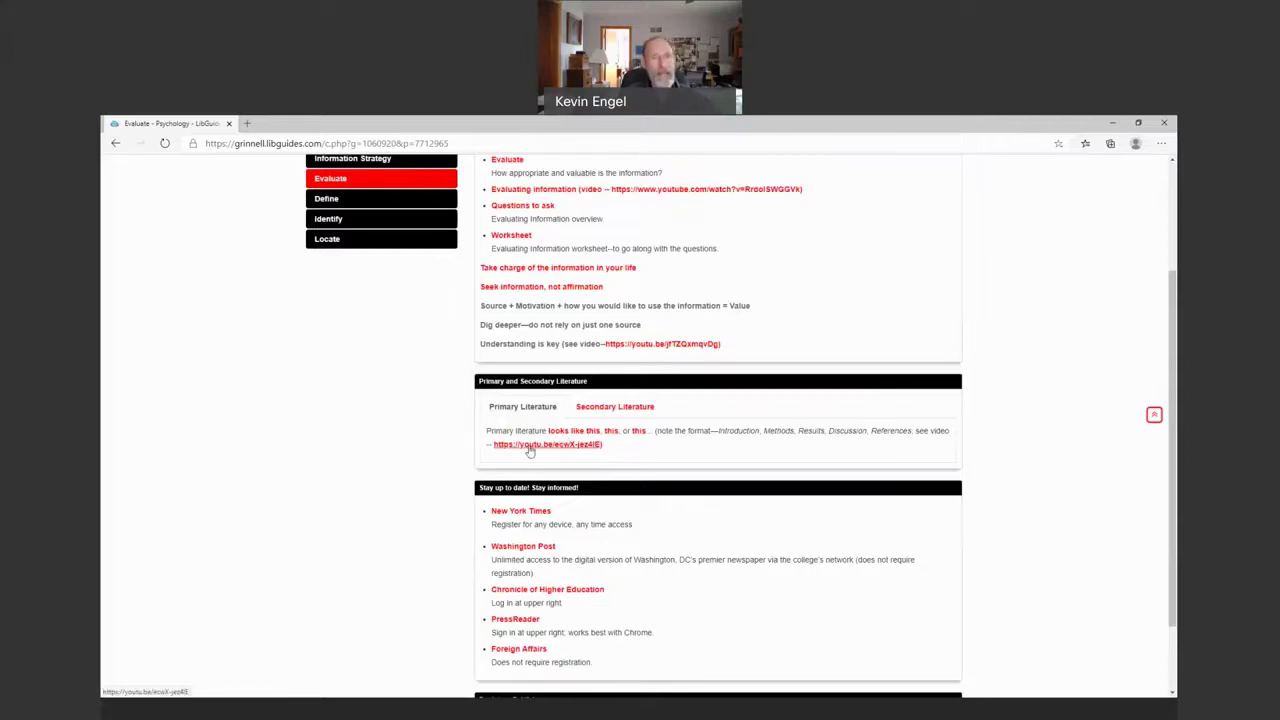
scroll(555, 455, "down", 3)
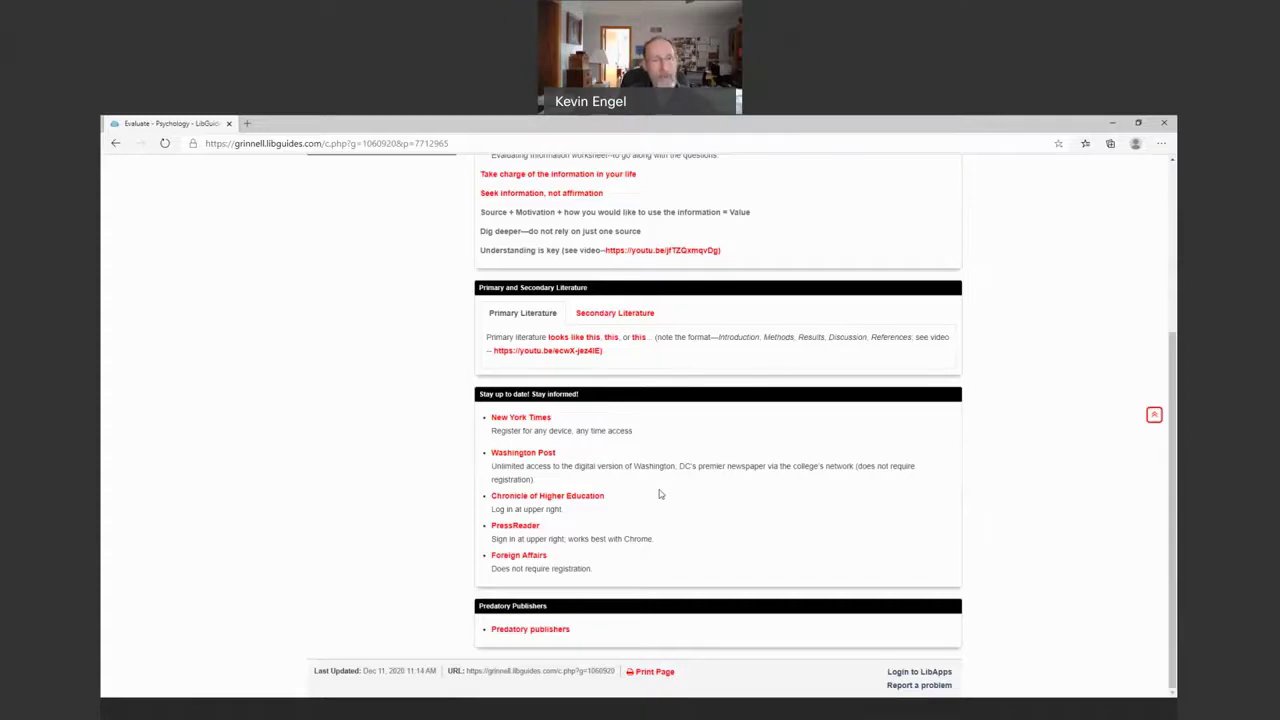
left_click(536, 635)
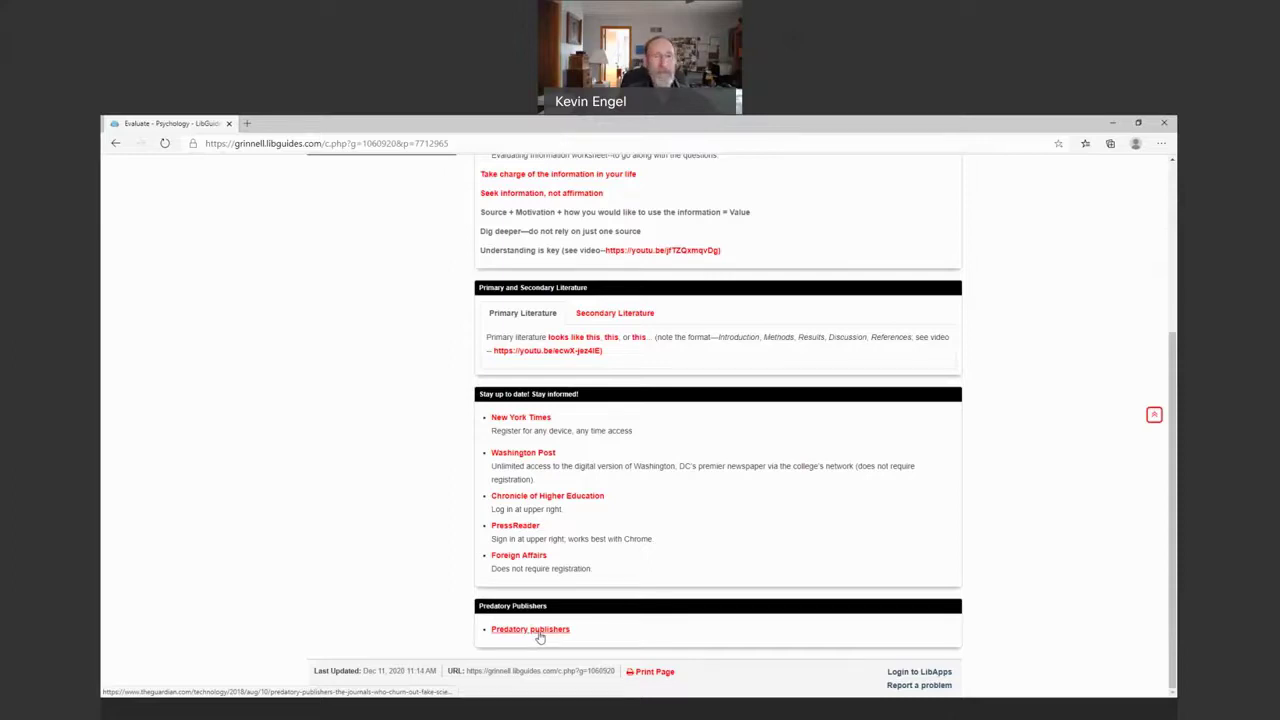
scroll(450, 500, "up", 3)
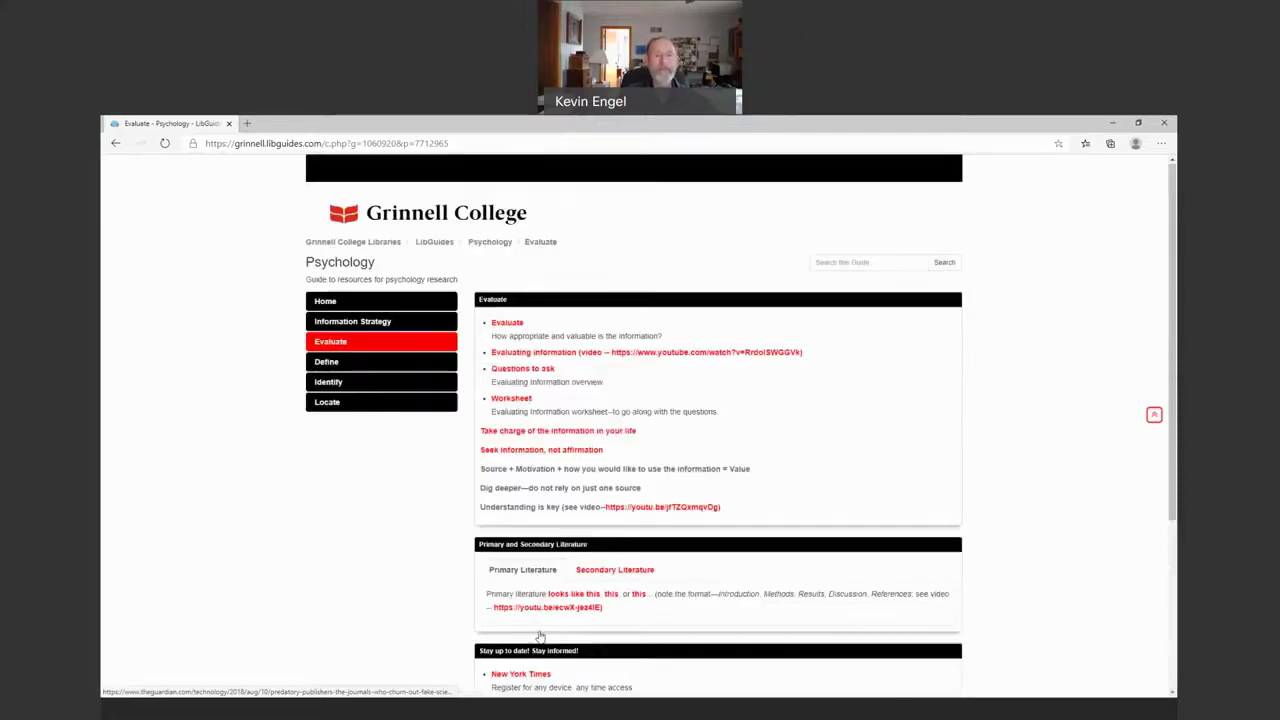
Open the guide's Define page and look over its topic definition sources, review sources and psychology reference works
left_click(350, 364)
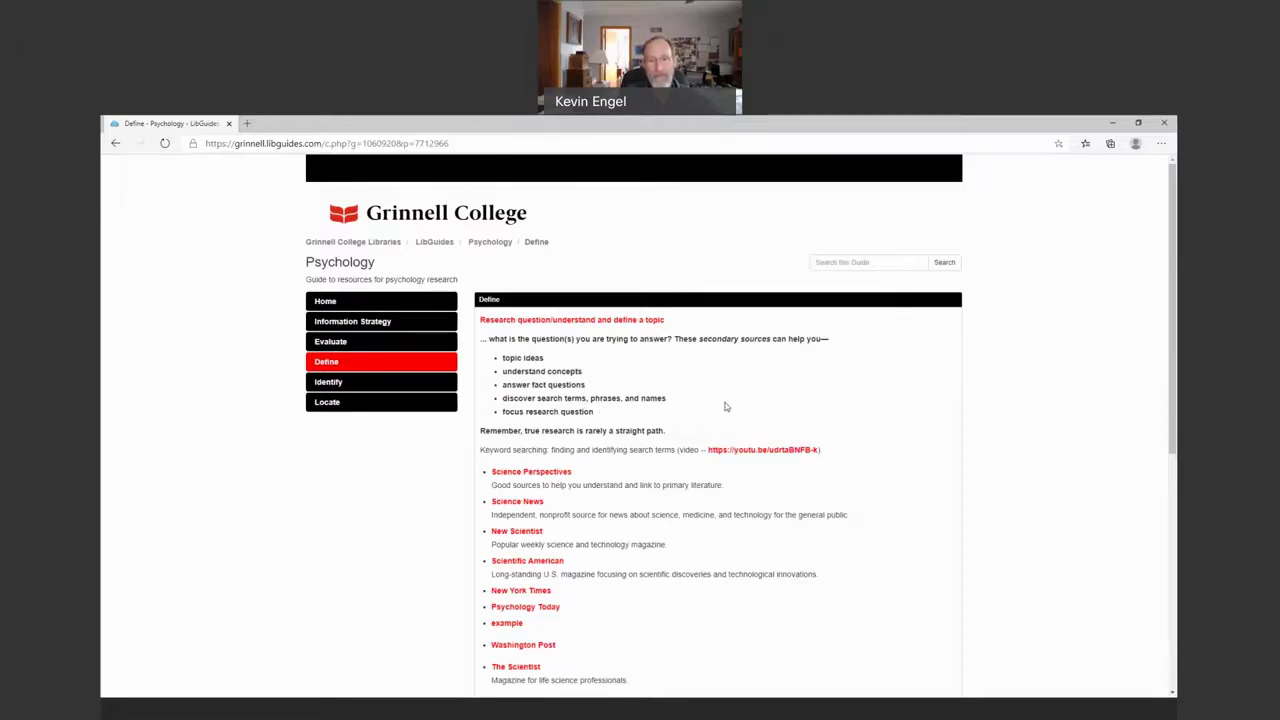
scroll(726, 407, "down", 5)
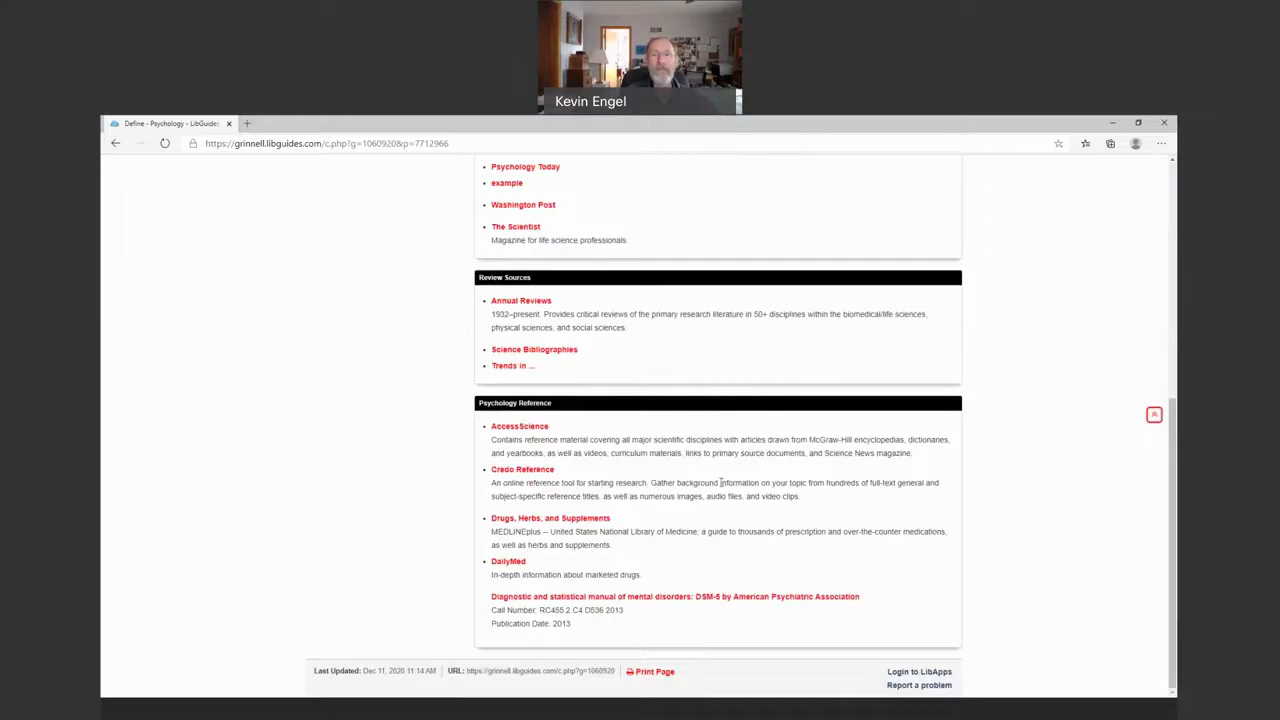
scroll(720, 483, "up", 4)
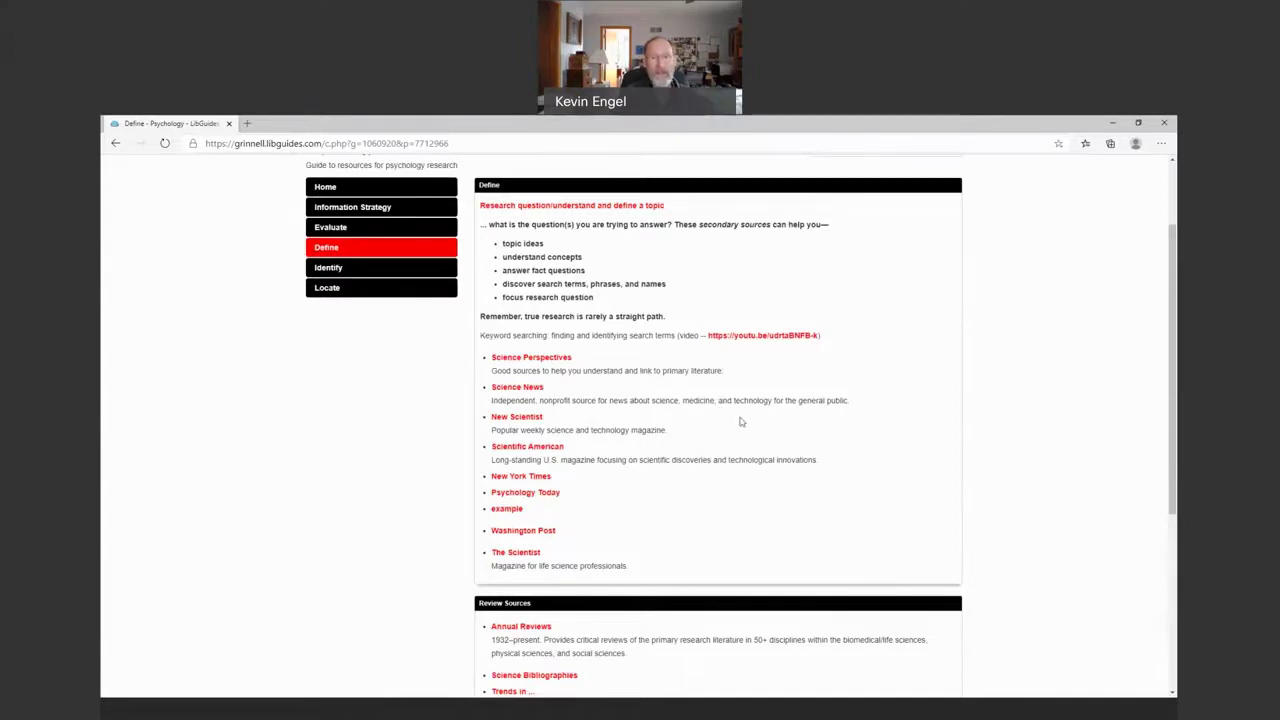
Open the PsycINFO database from the guide's Identify page and log in with the prefilled college credentials
left_click(365, 276)
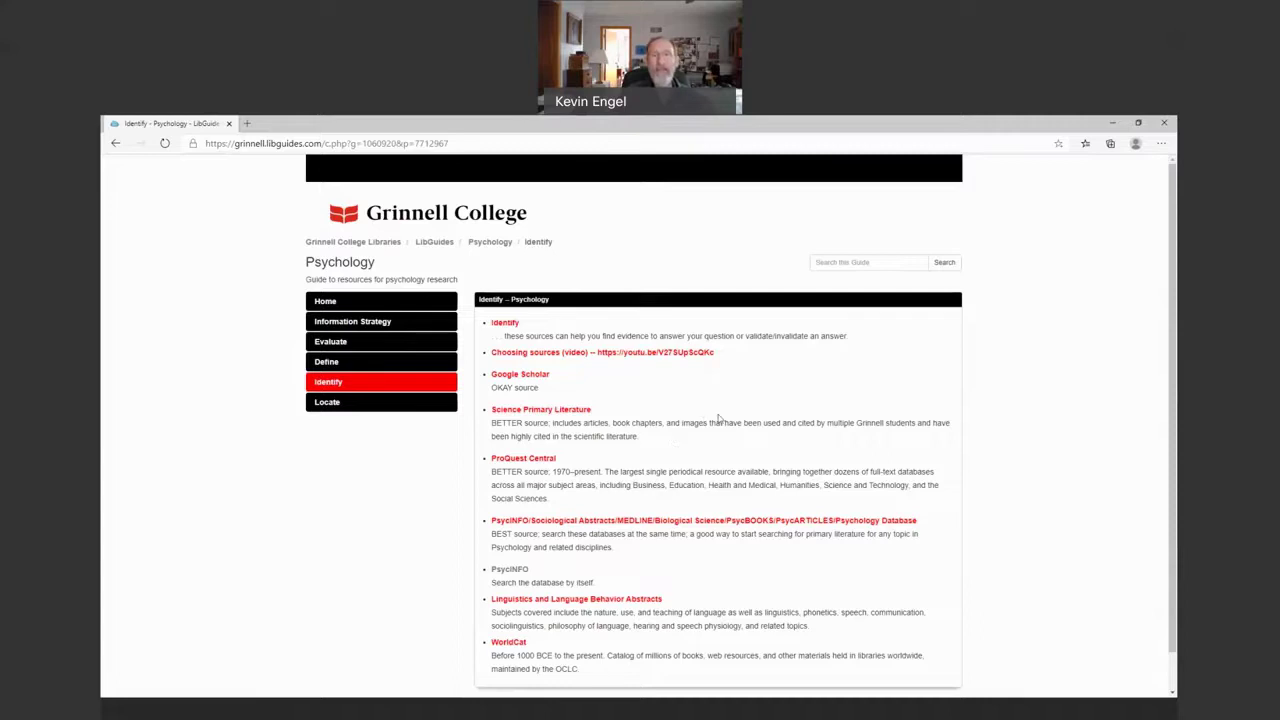
scroll(718, 418, "down", 1)
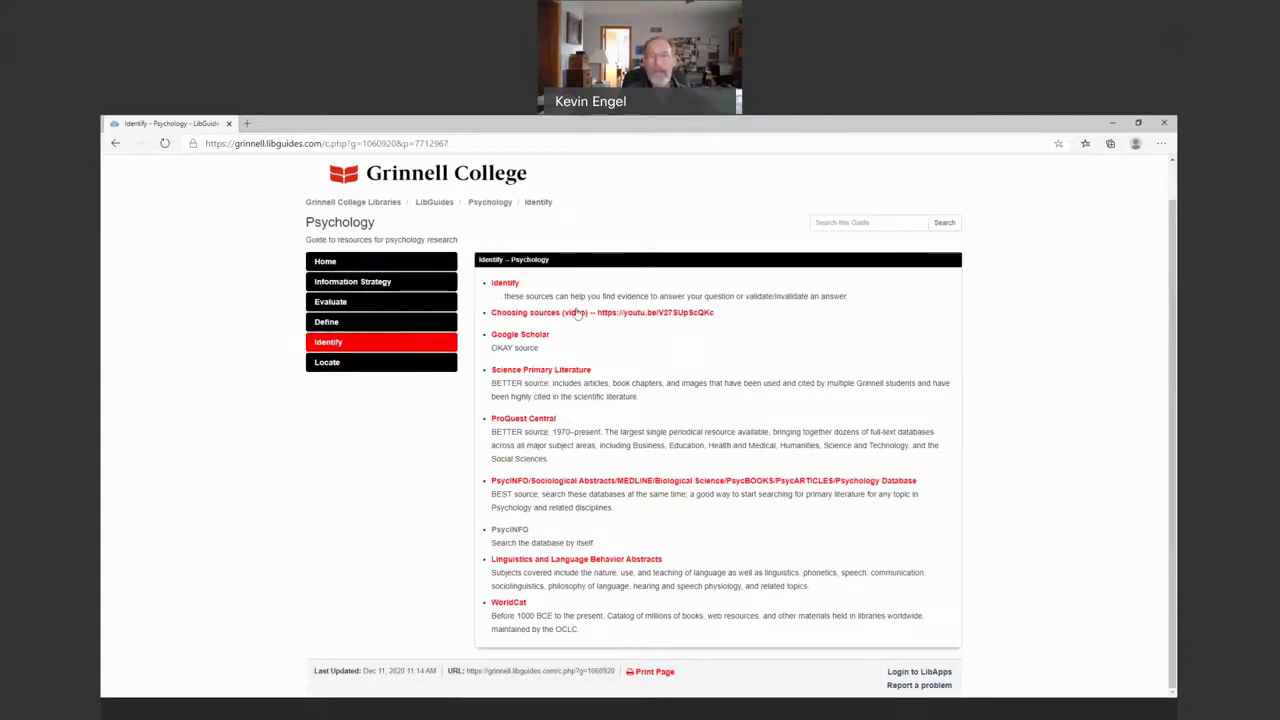
left_click(528, 532)
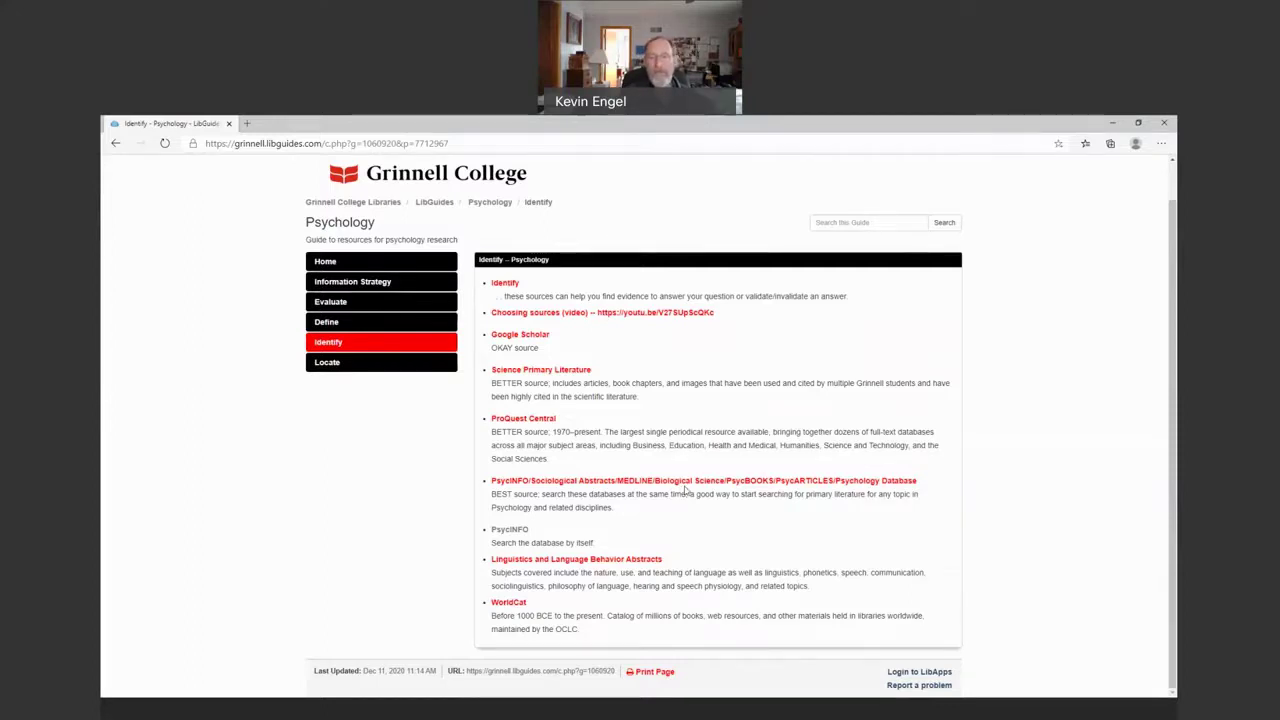
left_click(516, 533)
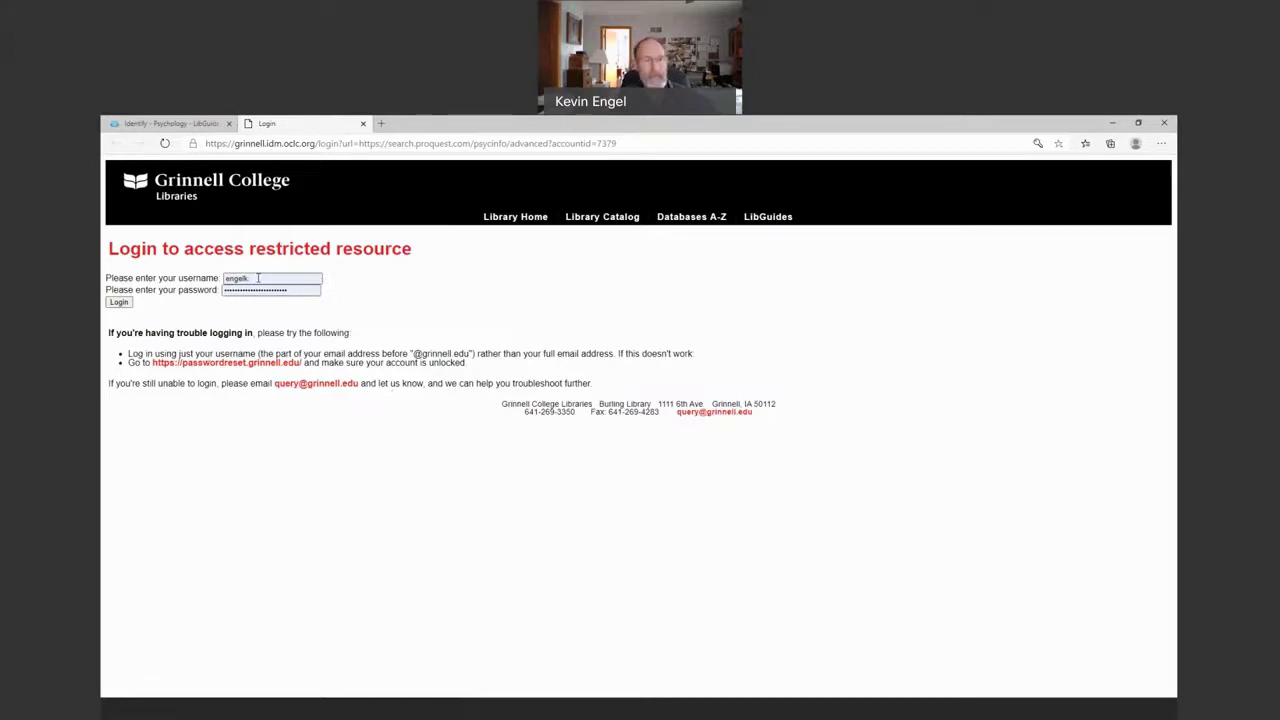
left_click(127, 304)
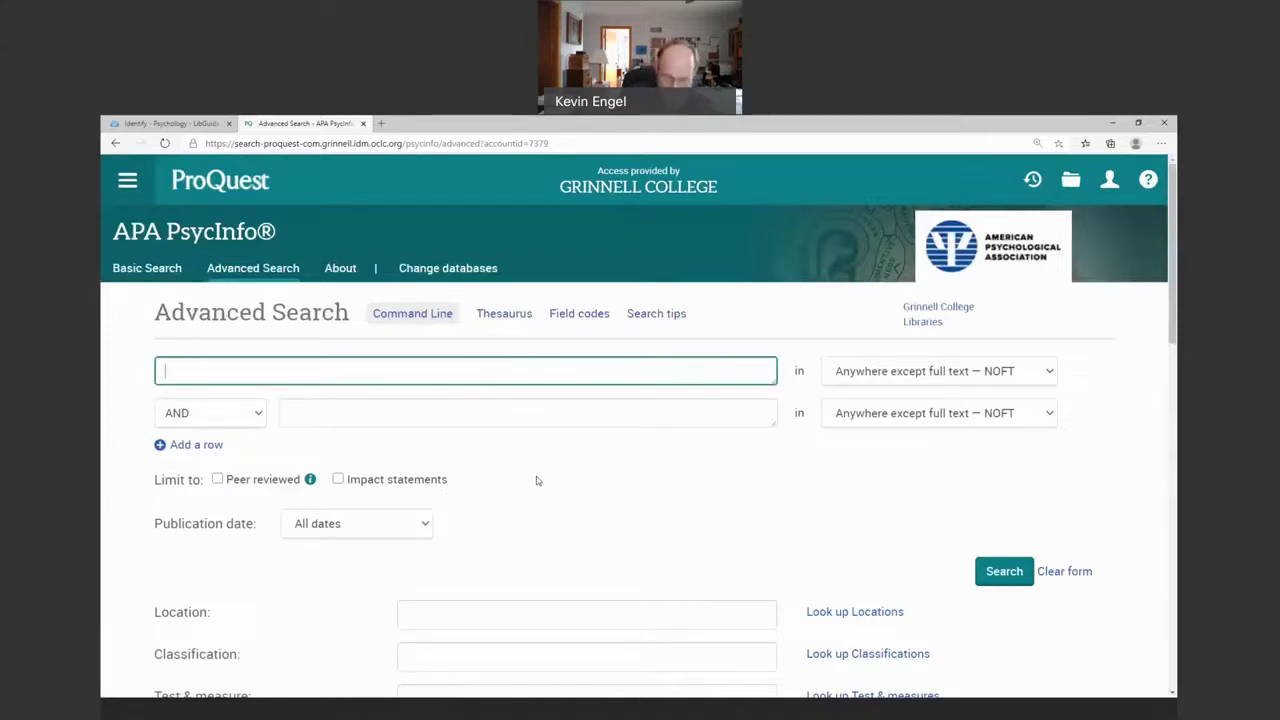
Enter bandura as the first search term with auto-complete turned off, and restrict it to the Author — AU field
key("ctrl+plus")
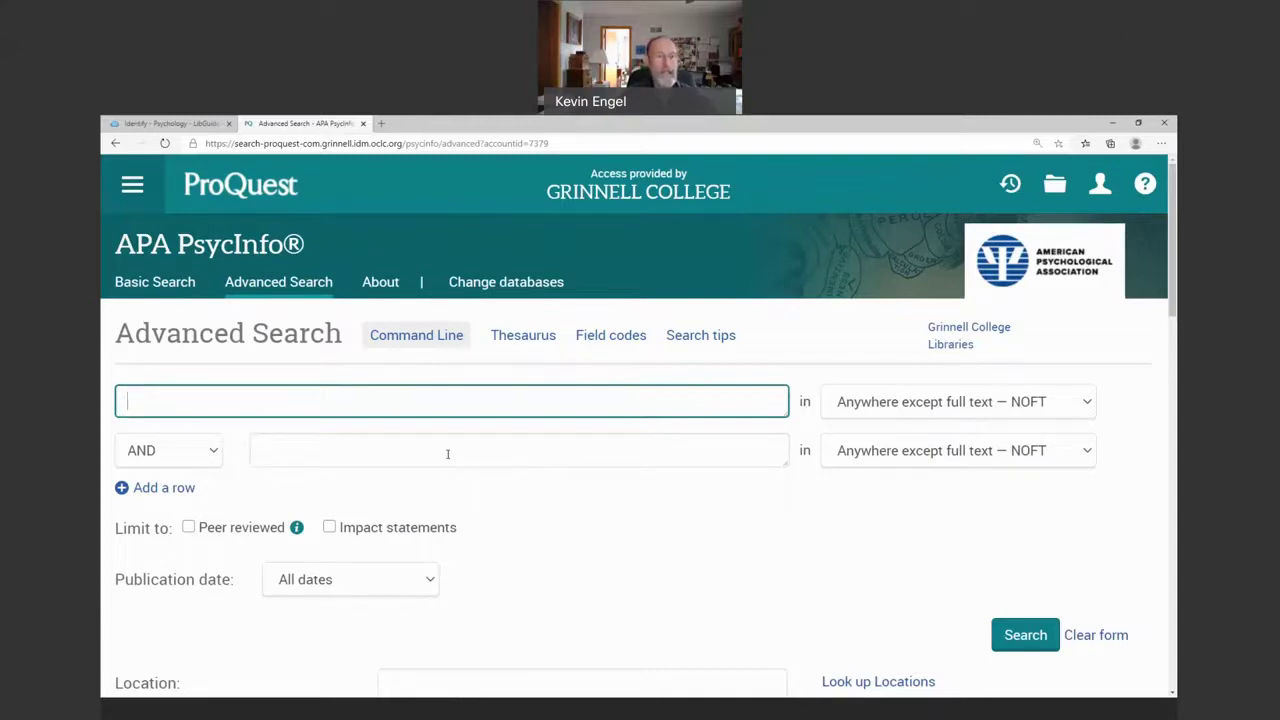
type("ba")
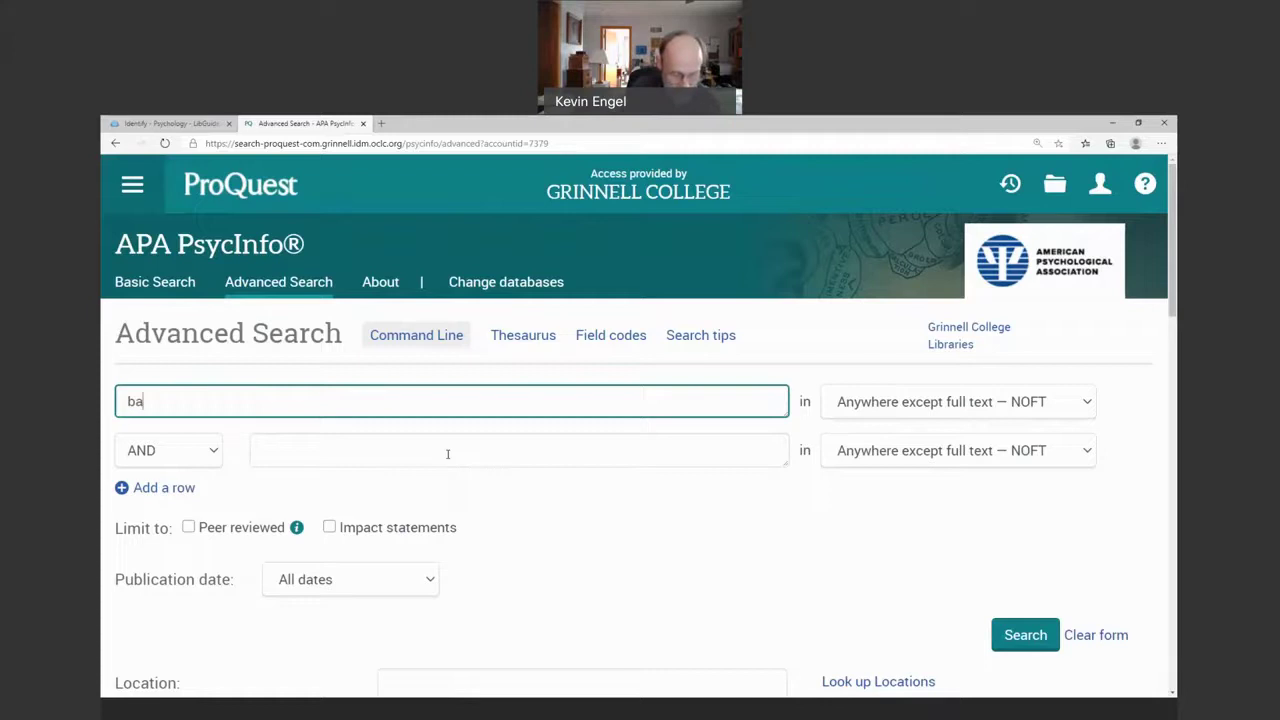
type("ndura")
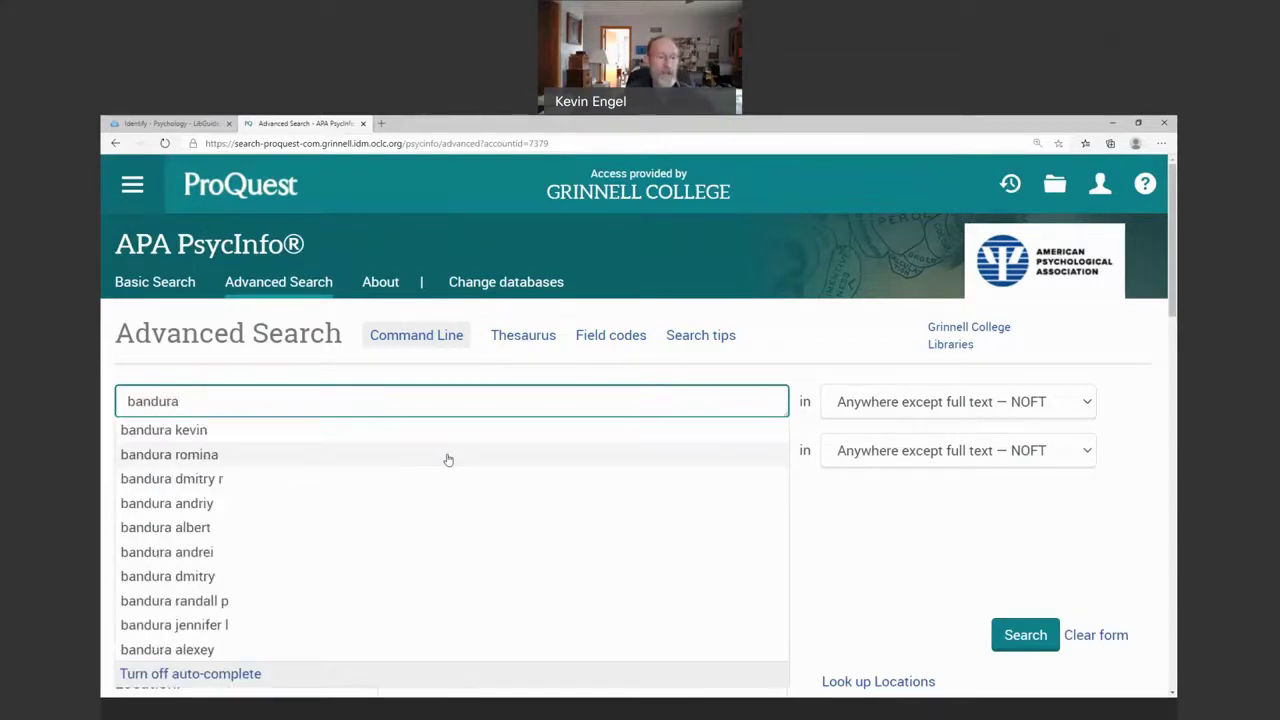
left_click(250, 673)
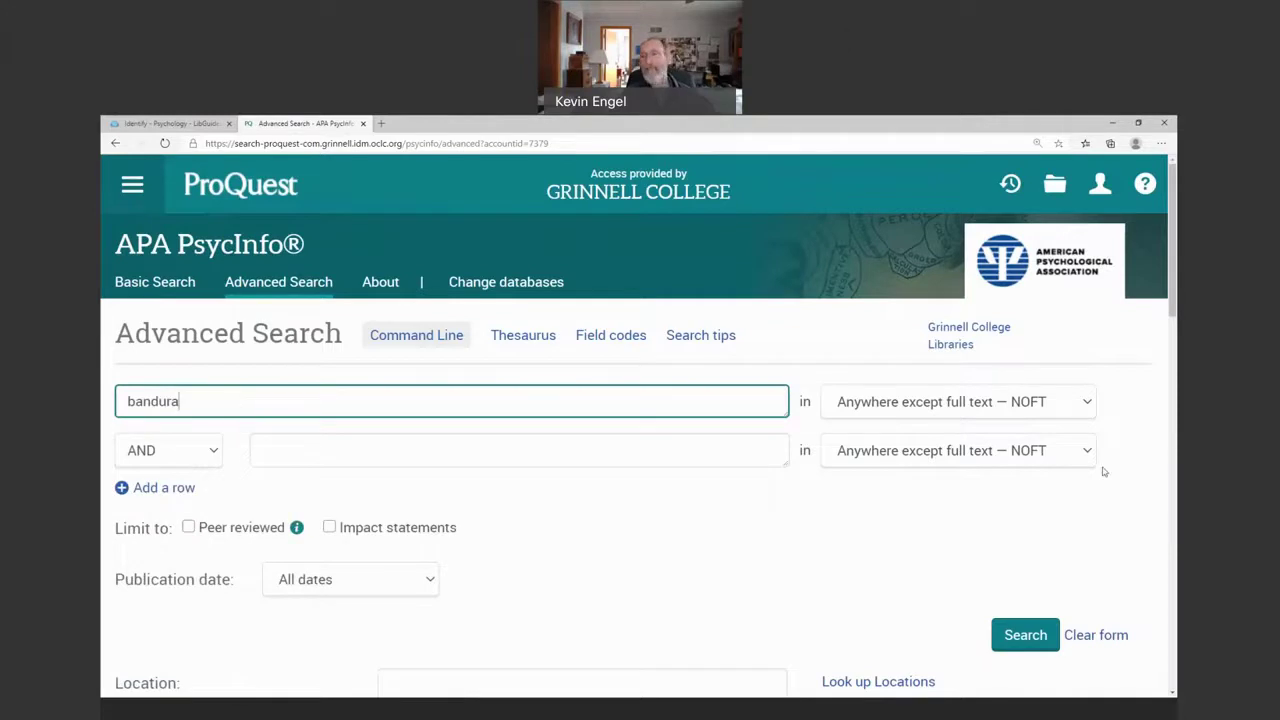
left_click(1087, 404)
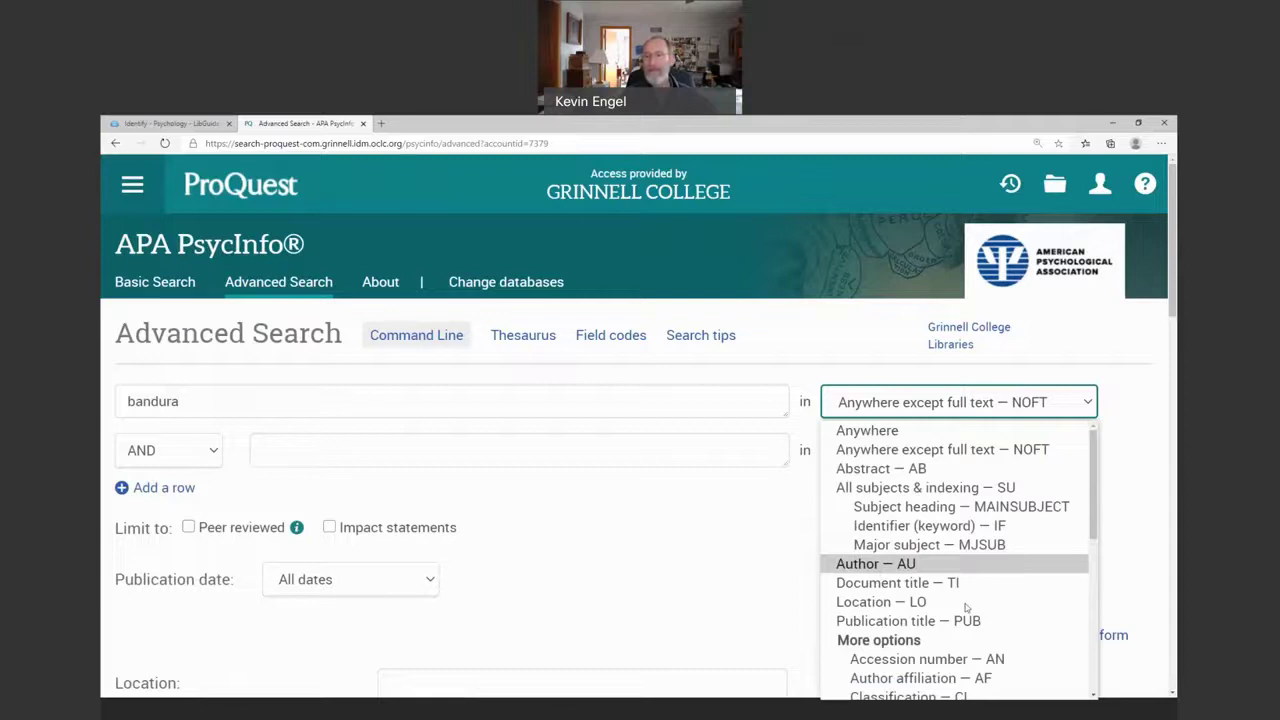
left_click(884, 565)
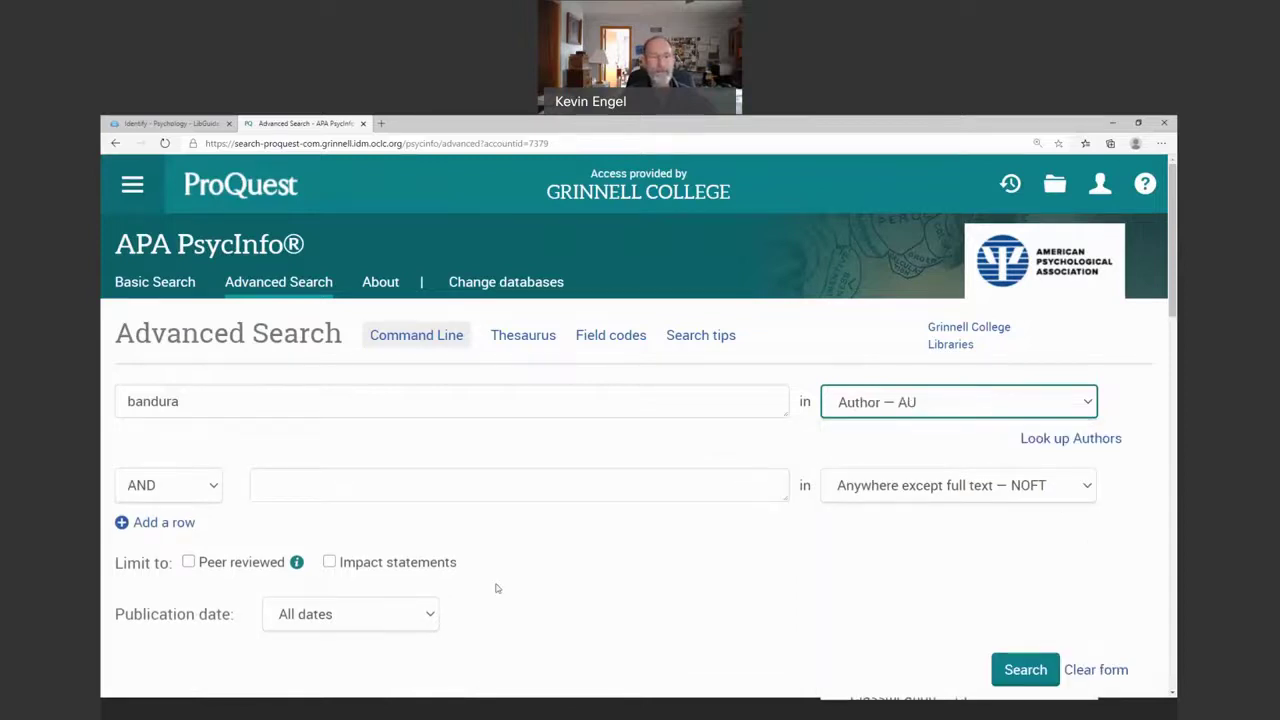
Enter transmission of aggression as the second search term and restrict it to the Document title — TI field
left_click(361, 482)
type("t")
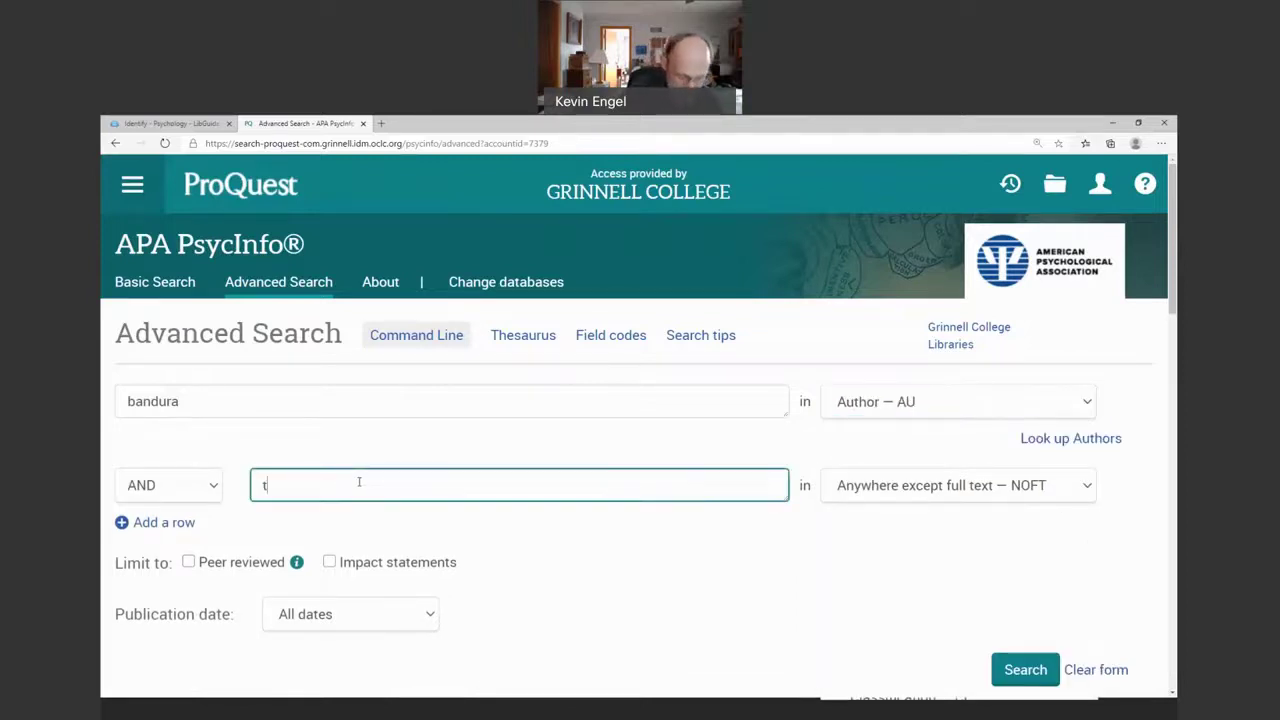
type("ransmission ")
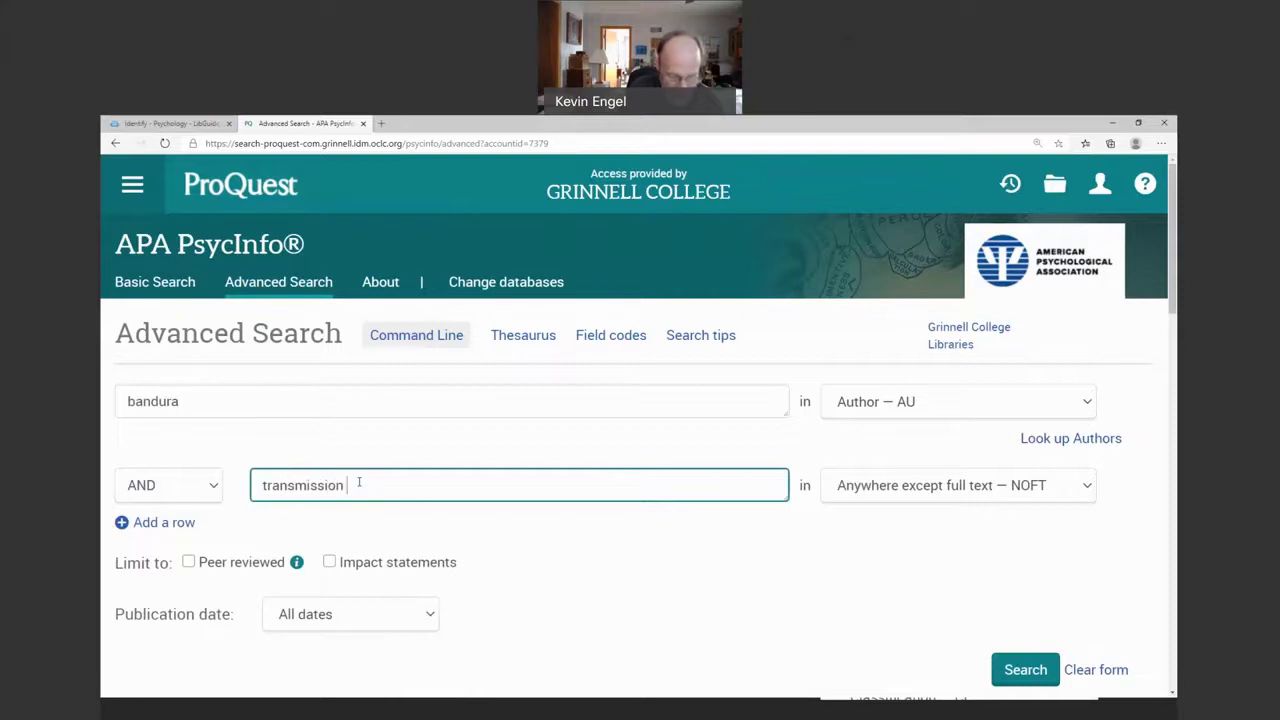
type("of aggression")
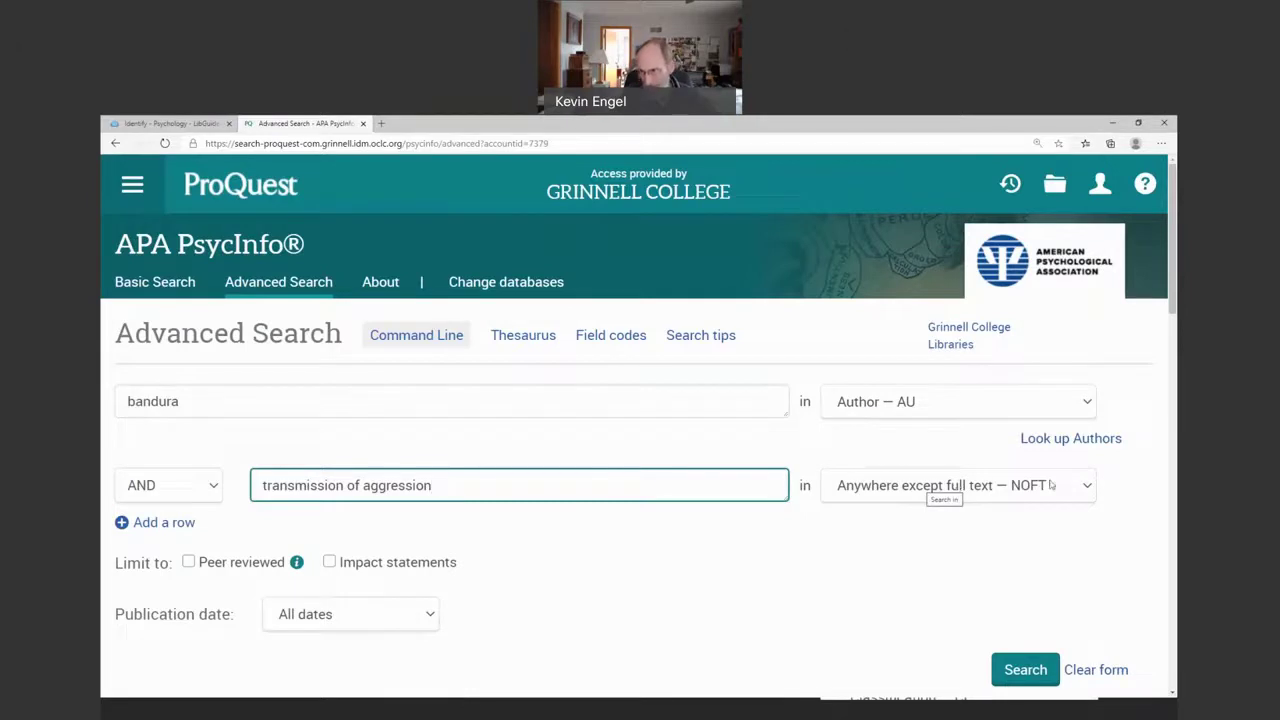
left_click(1089, 487)
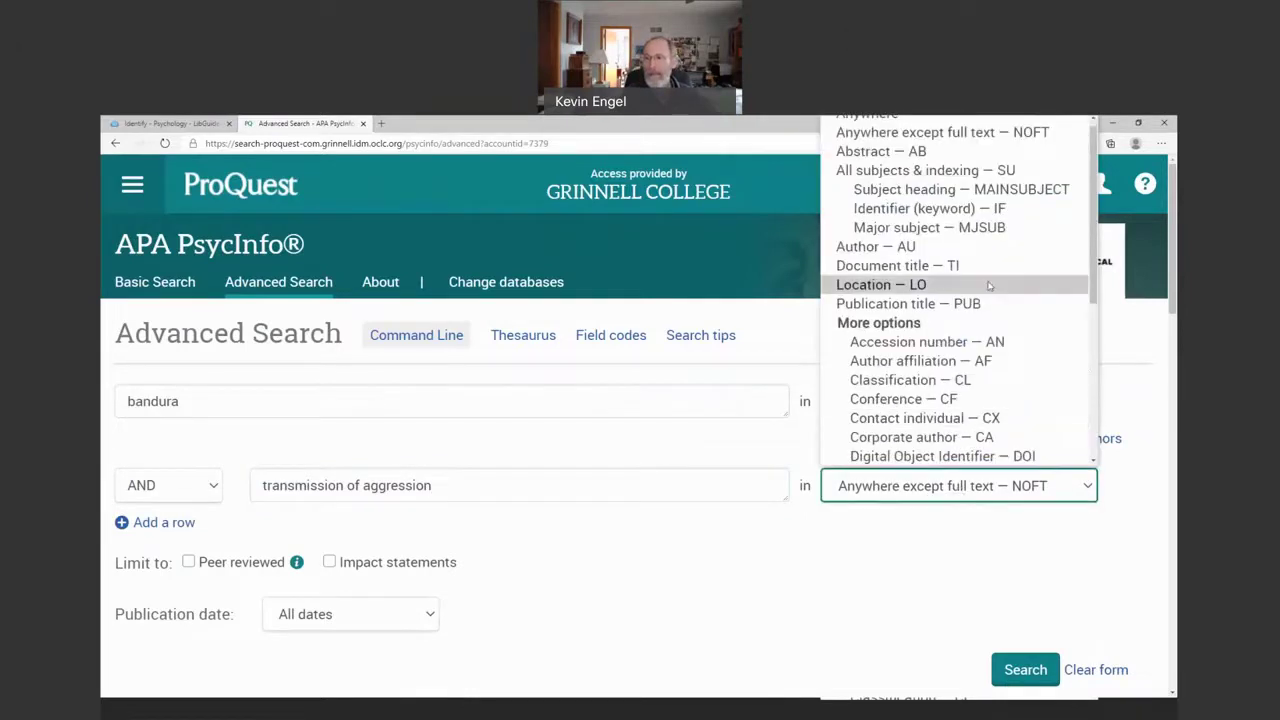
left_click(897, 274)
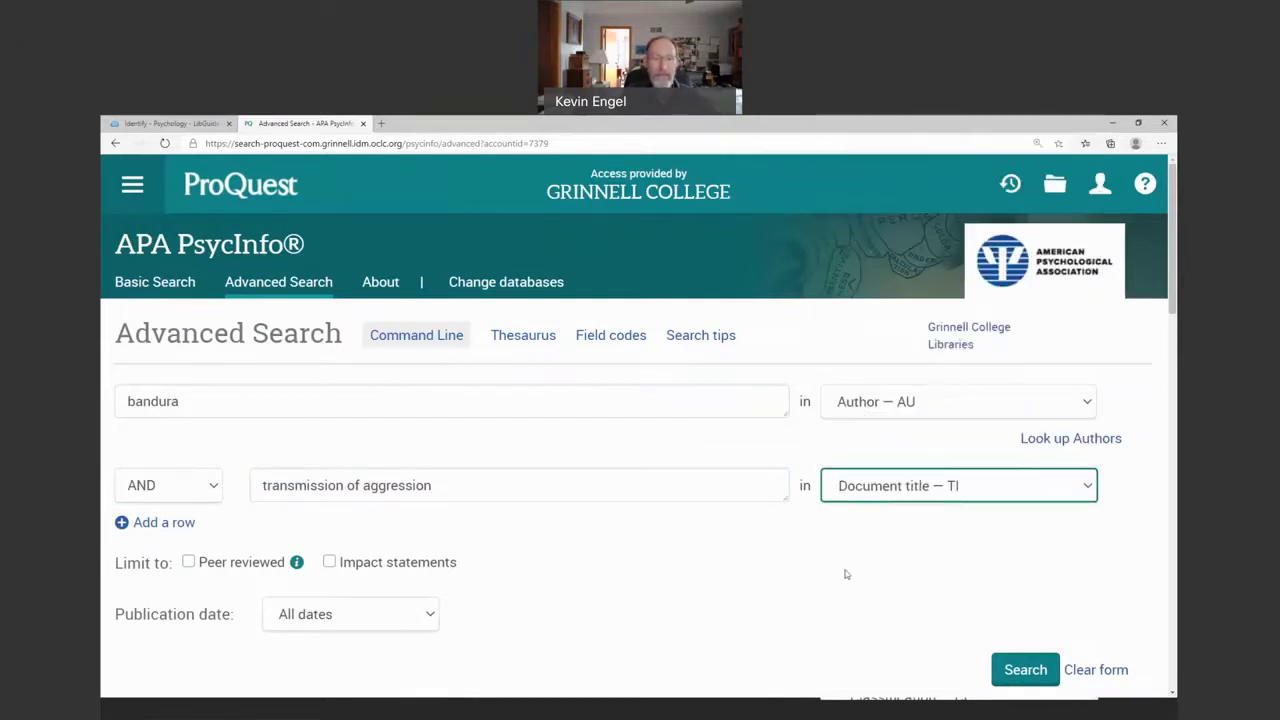
Limit the publication date to On this date with the year 1961 and run the search
scroll(771, 589, "down", 1)
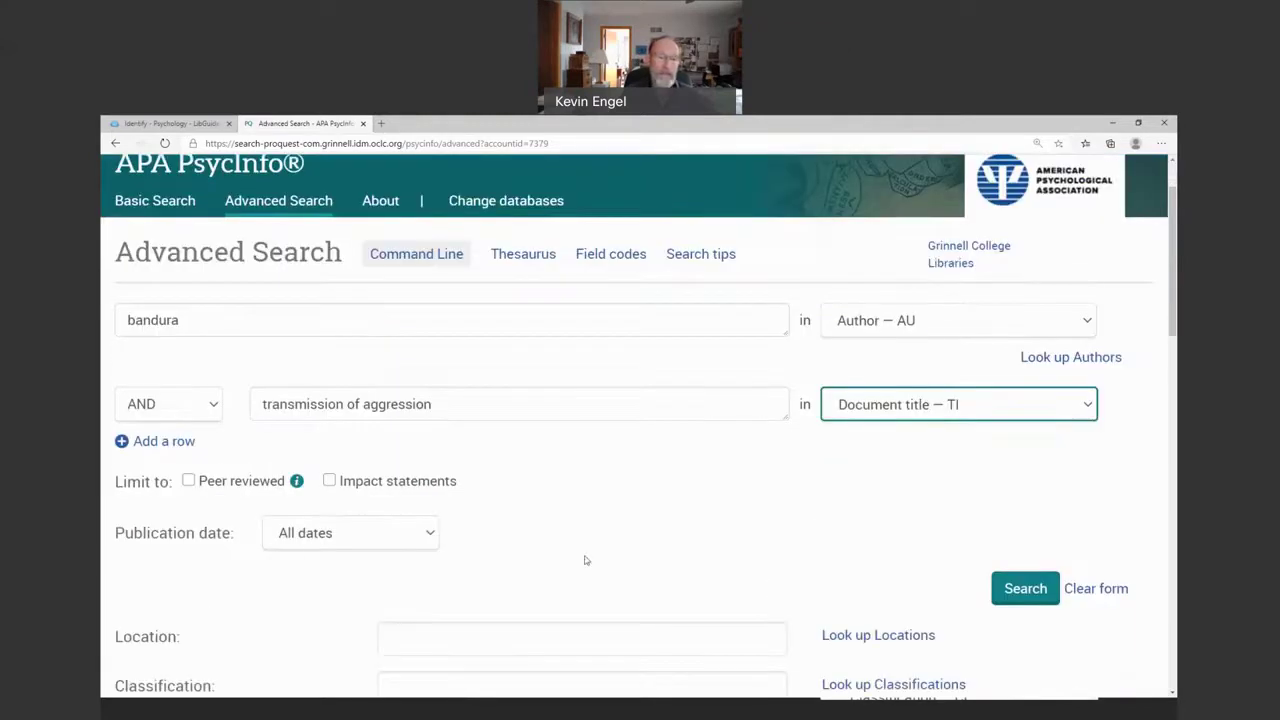
left_click(431, 537)
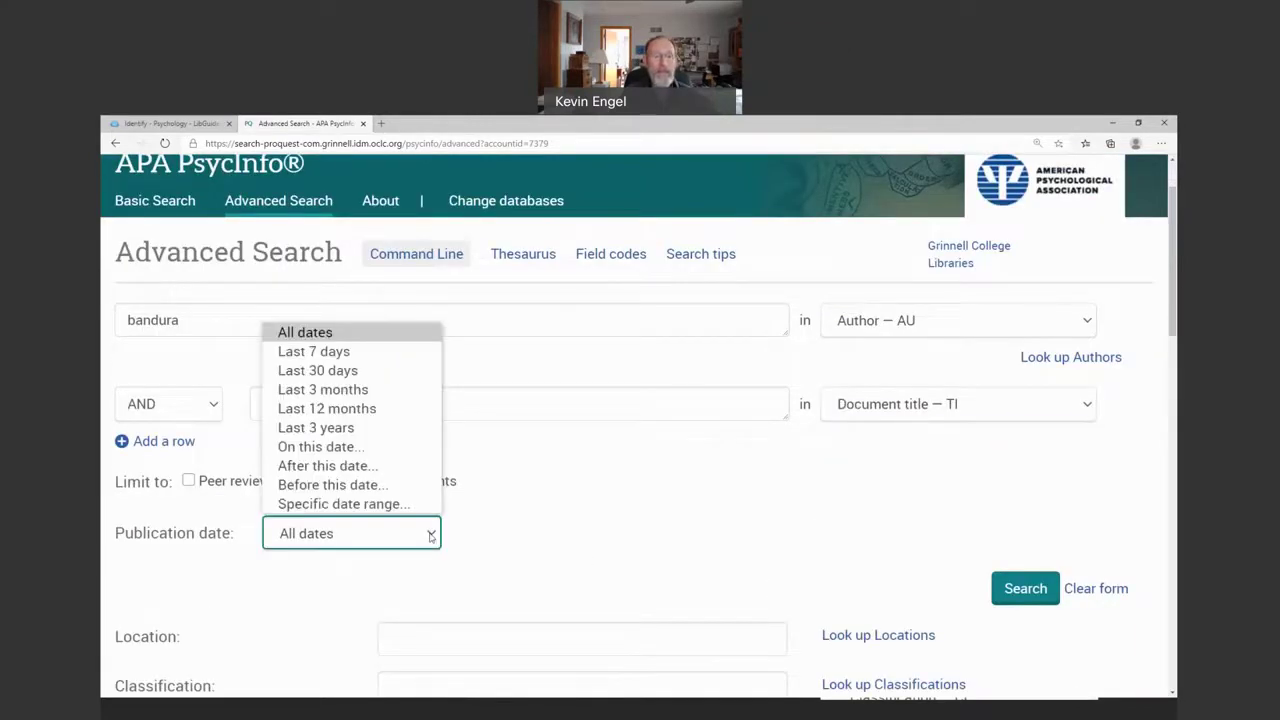
left_click(375, 453)
left_click(443, 580)
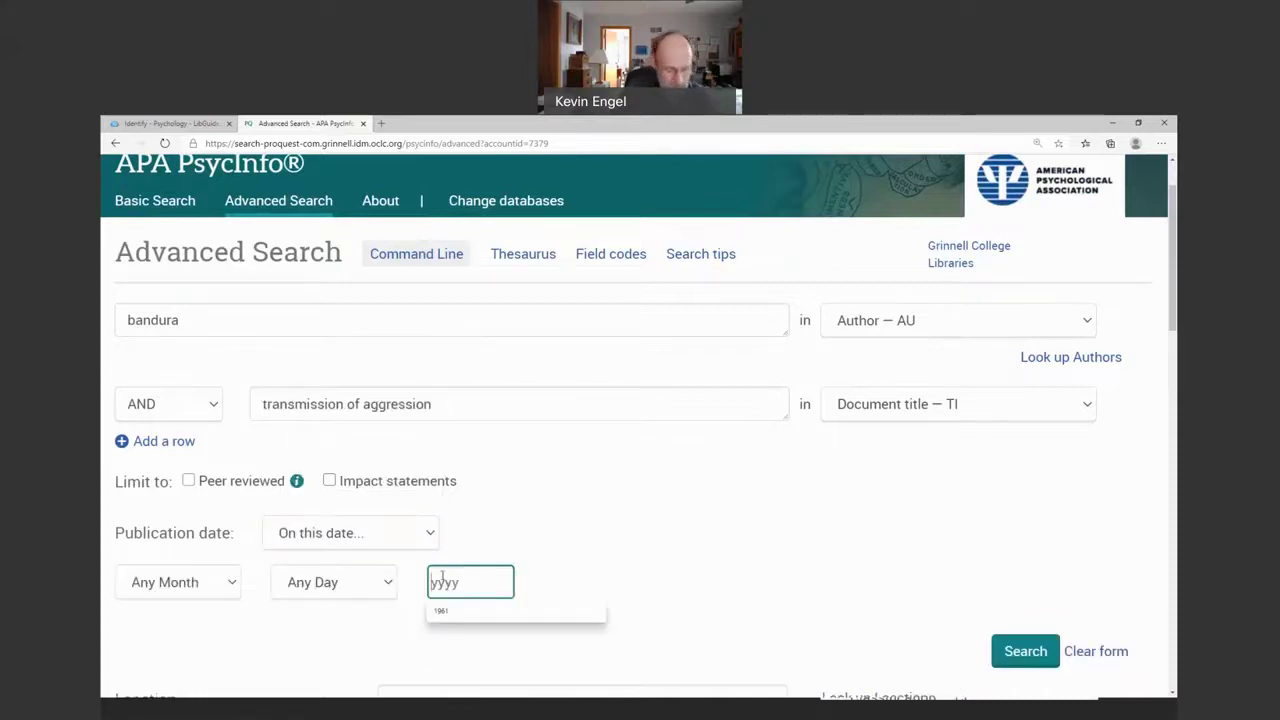
type("1961")
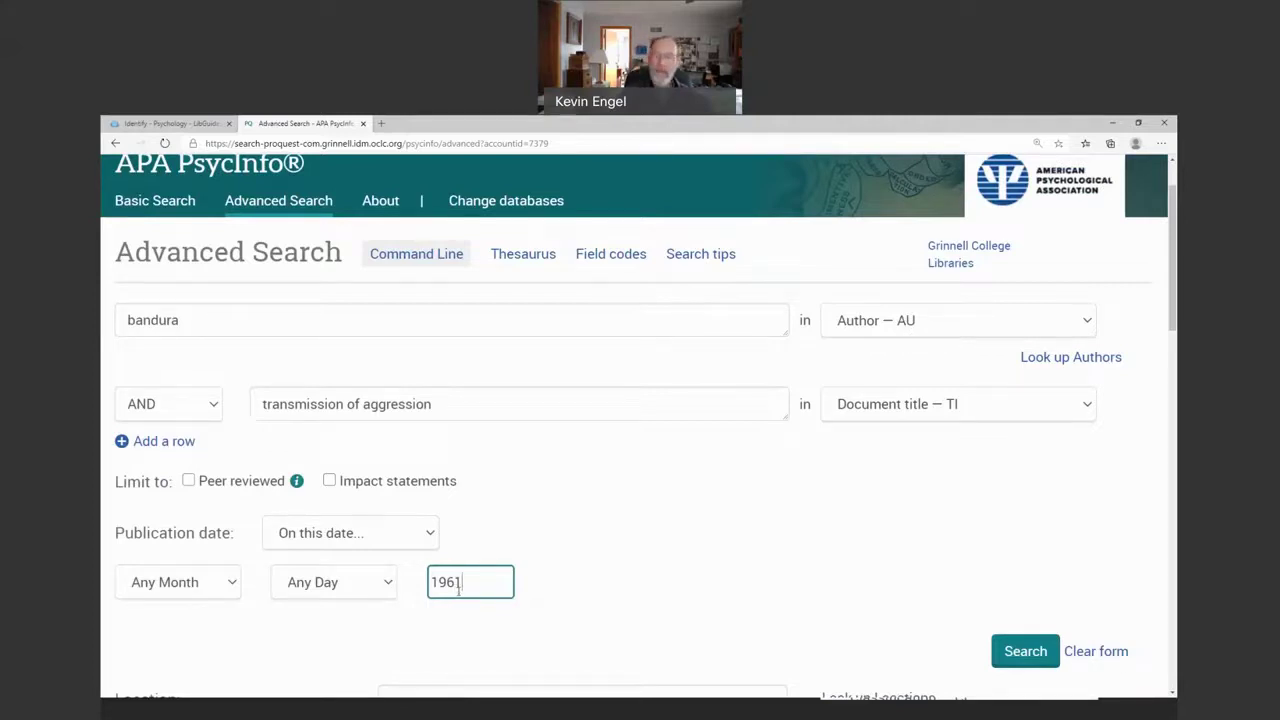
left_click(1025, 651)
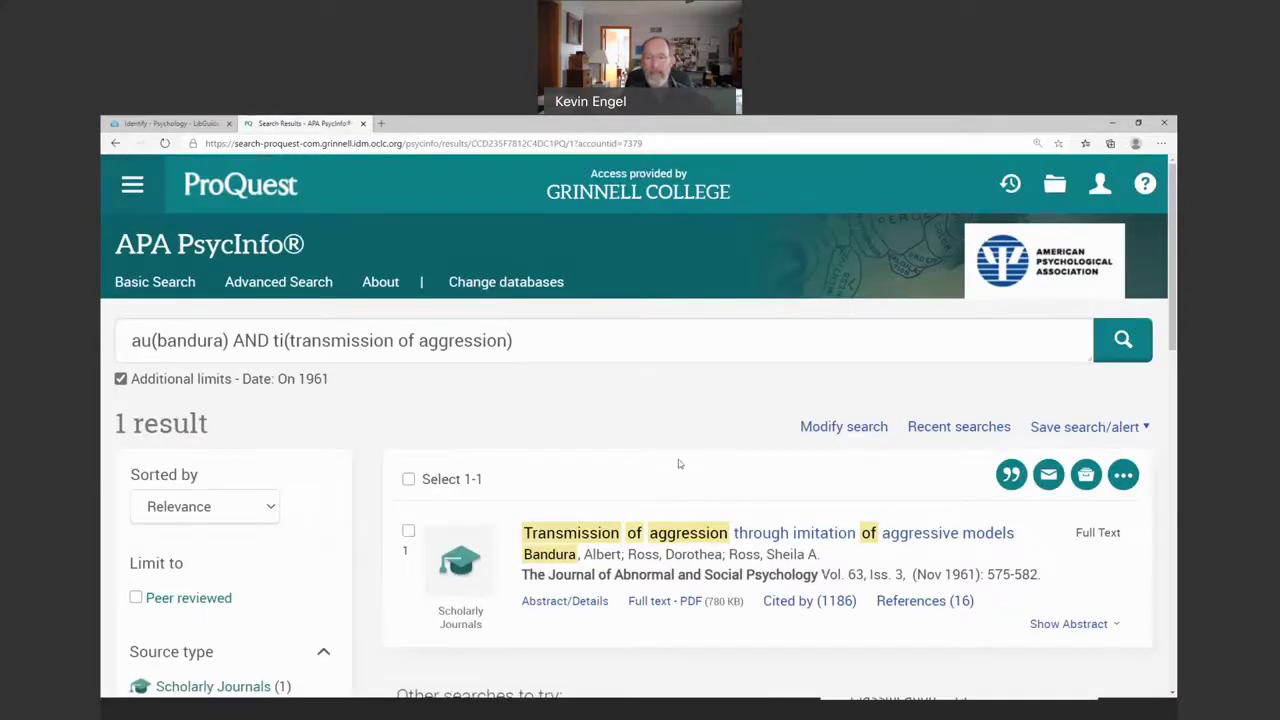
Open the record of "Transmission of aggression through imitation of aggressive models" and examine its abstract and publication details
scroll(680, 468, "down", 1)
scroll(680, 472, "down", 2)
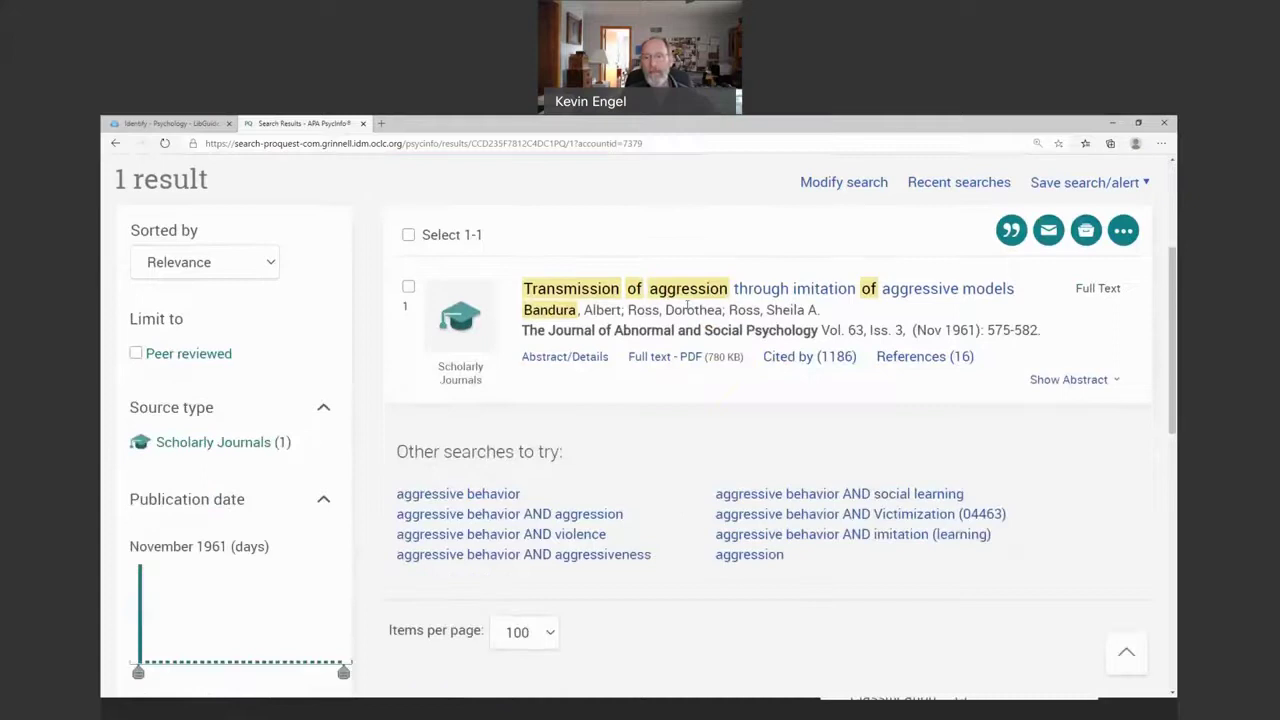
left_click(662, 356)
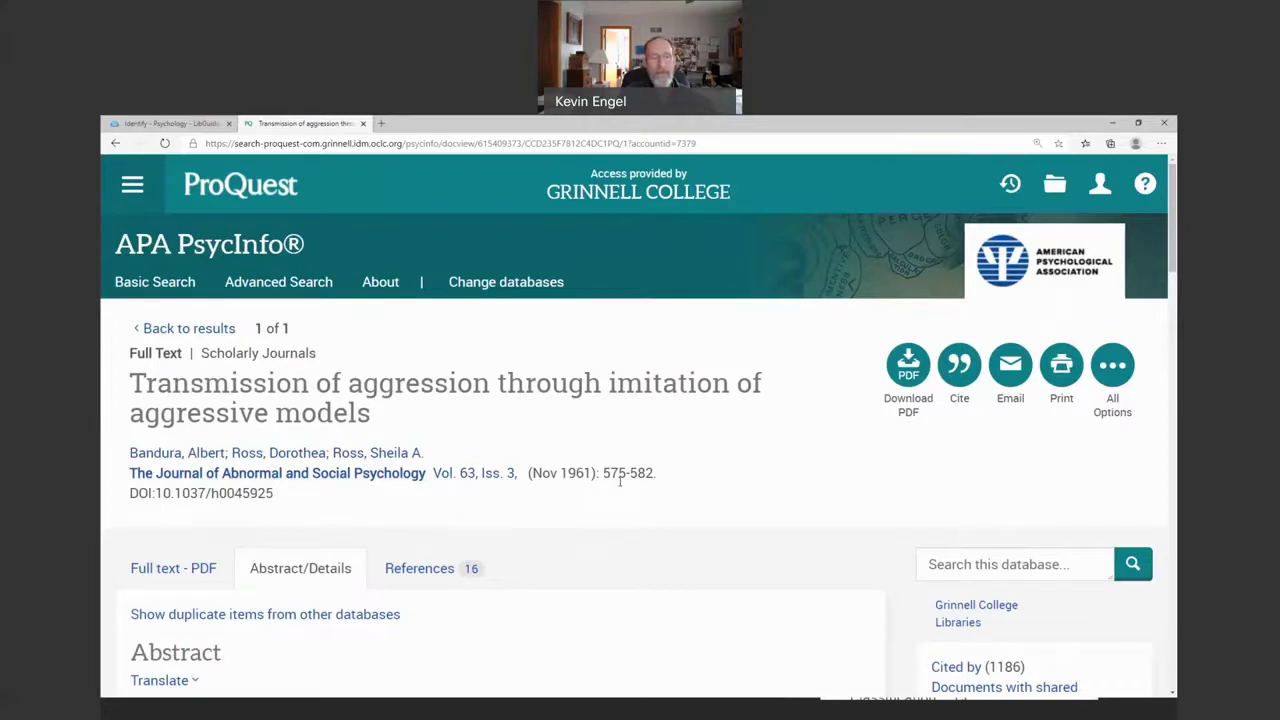
scroll(512, 460, "down", 6)
scroll(512, 458, "up", 5)
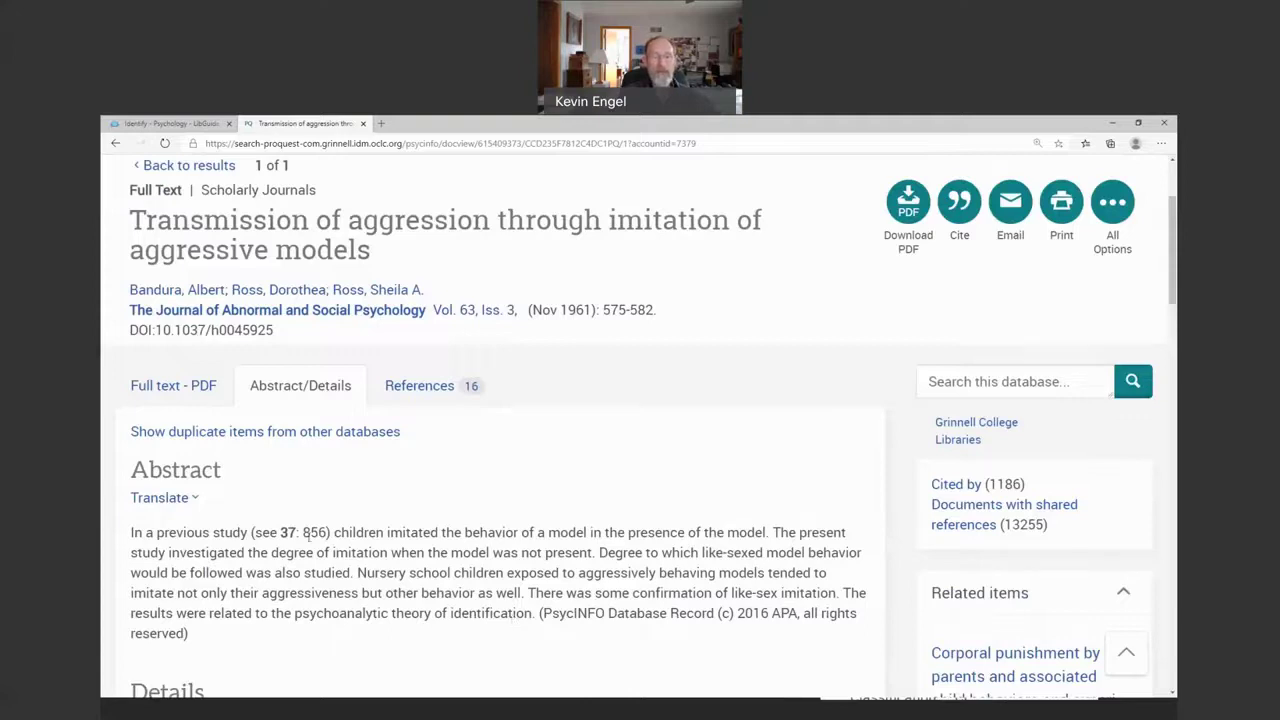
scroll(398, 635, "down", 1)
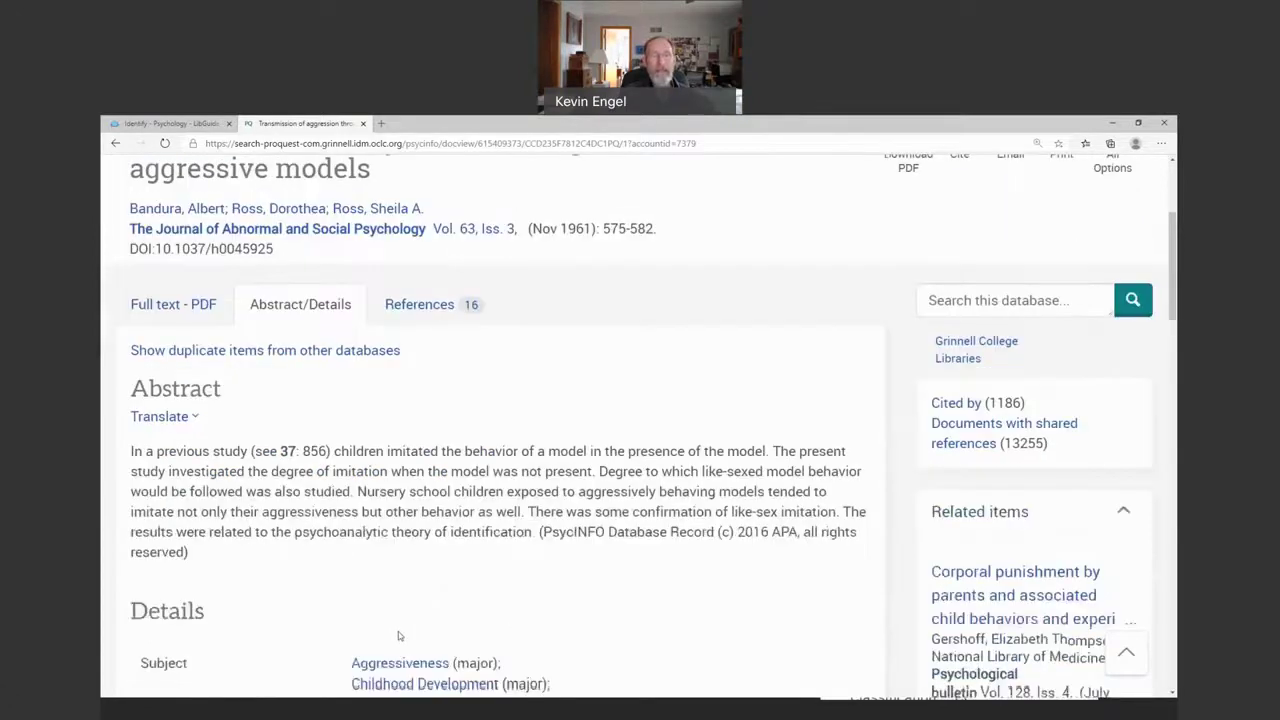
scroll(398, 635, "down", 9)
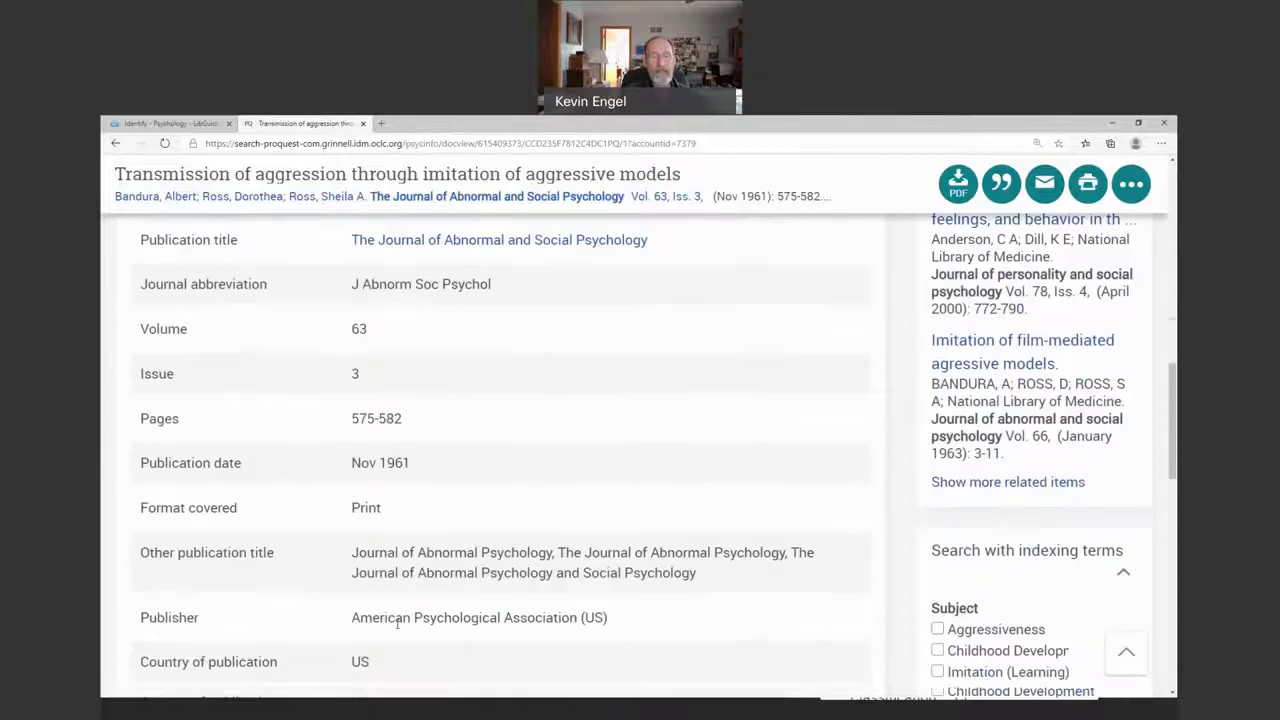
scroll(398, 625, "down", 1)
scroll(397, 627, "up", 15)
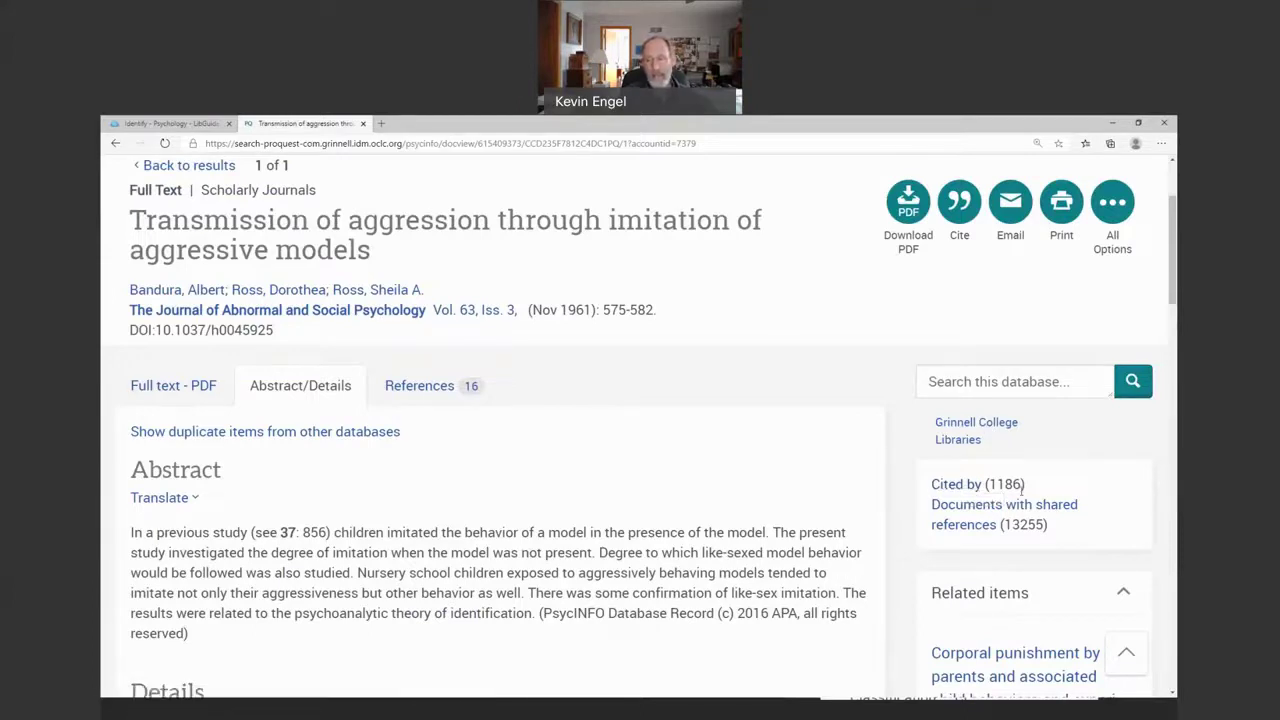
Open the article's Cited By list and look over the documents that cite it
left_click(958, 487)
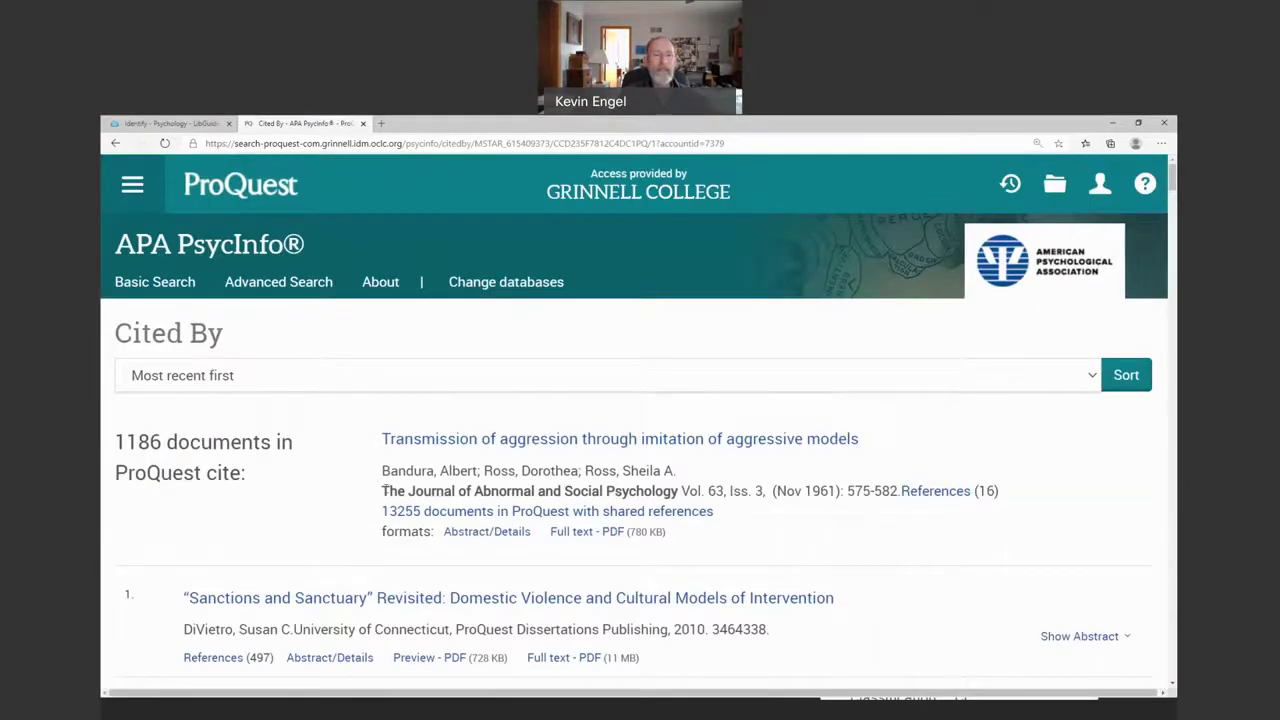
scroll(334, 436, "down", 1)
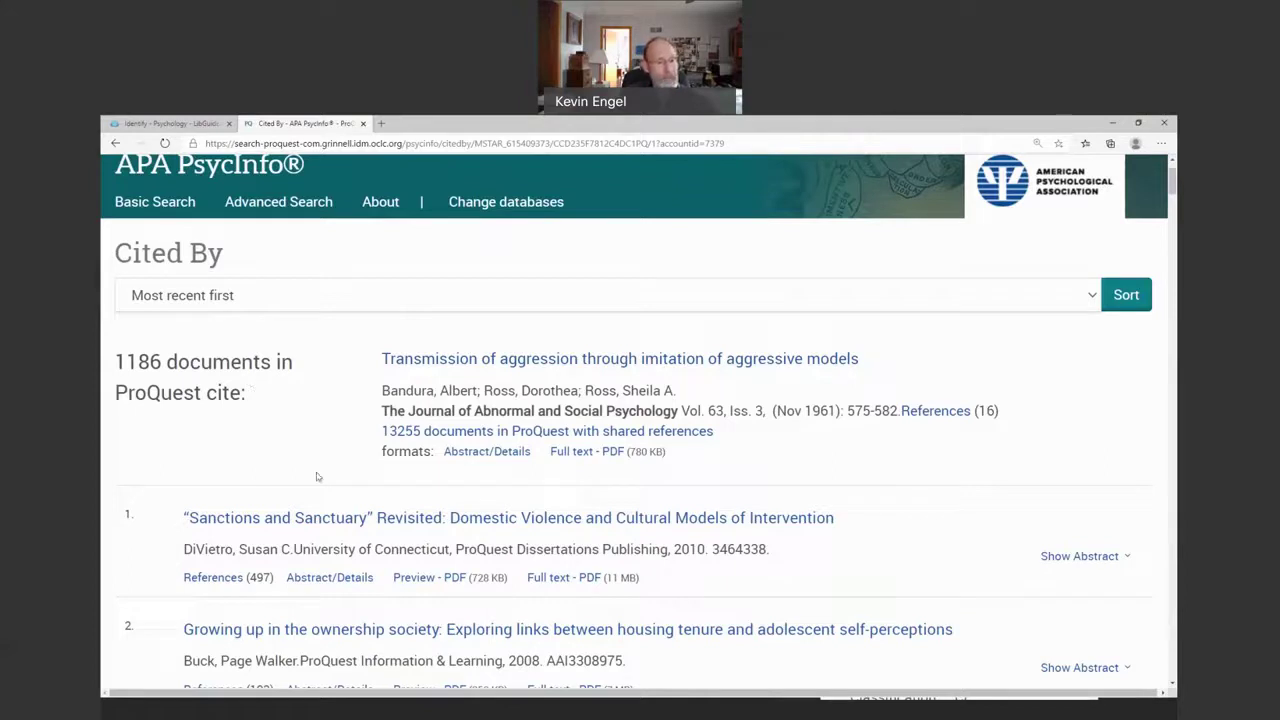
key("alt+Left")
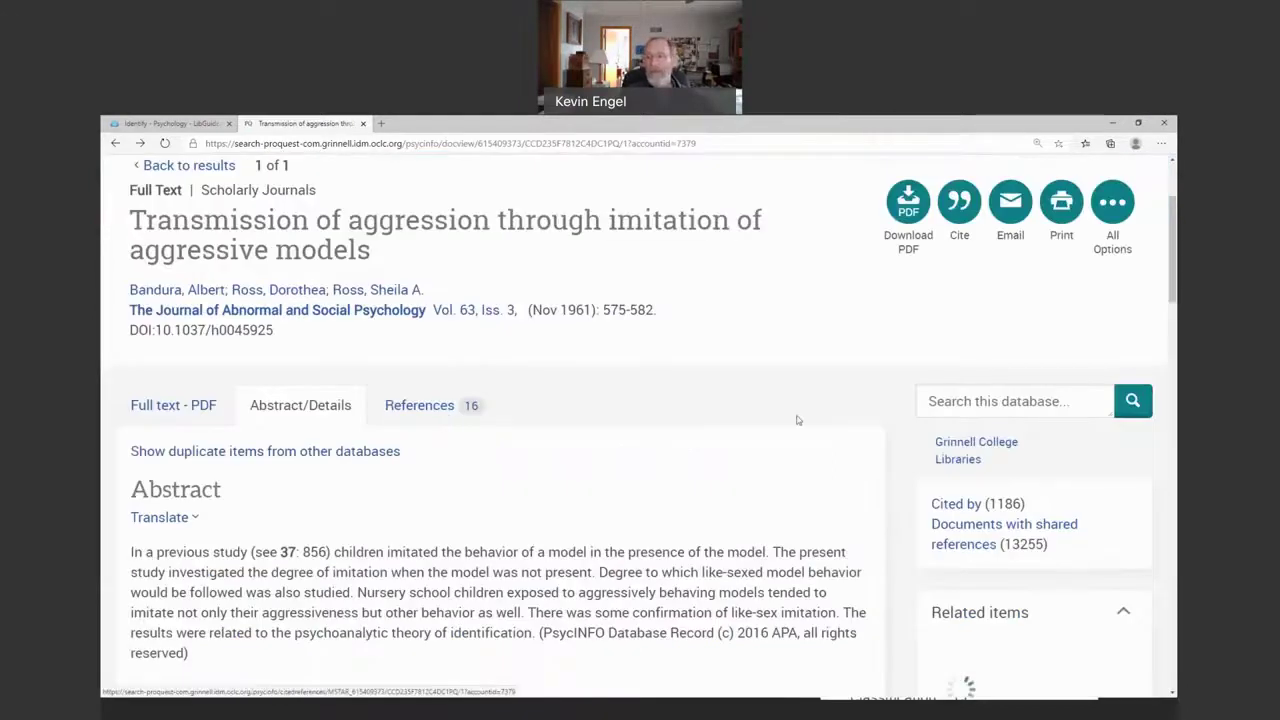
left_click(955, 503)
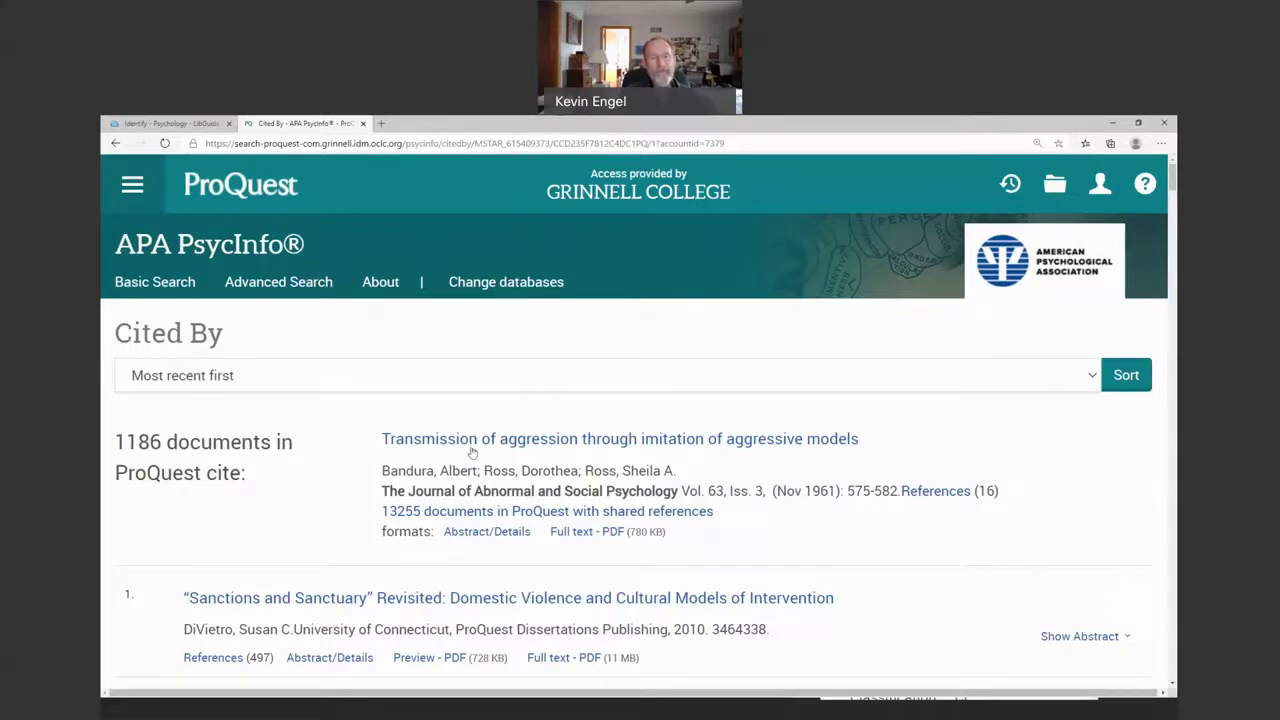
Return to the article's record and examine its abstract and the subject headings in its details
left_click(390, 442)
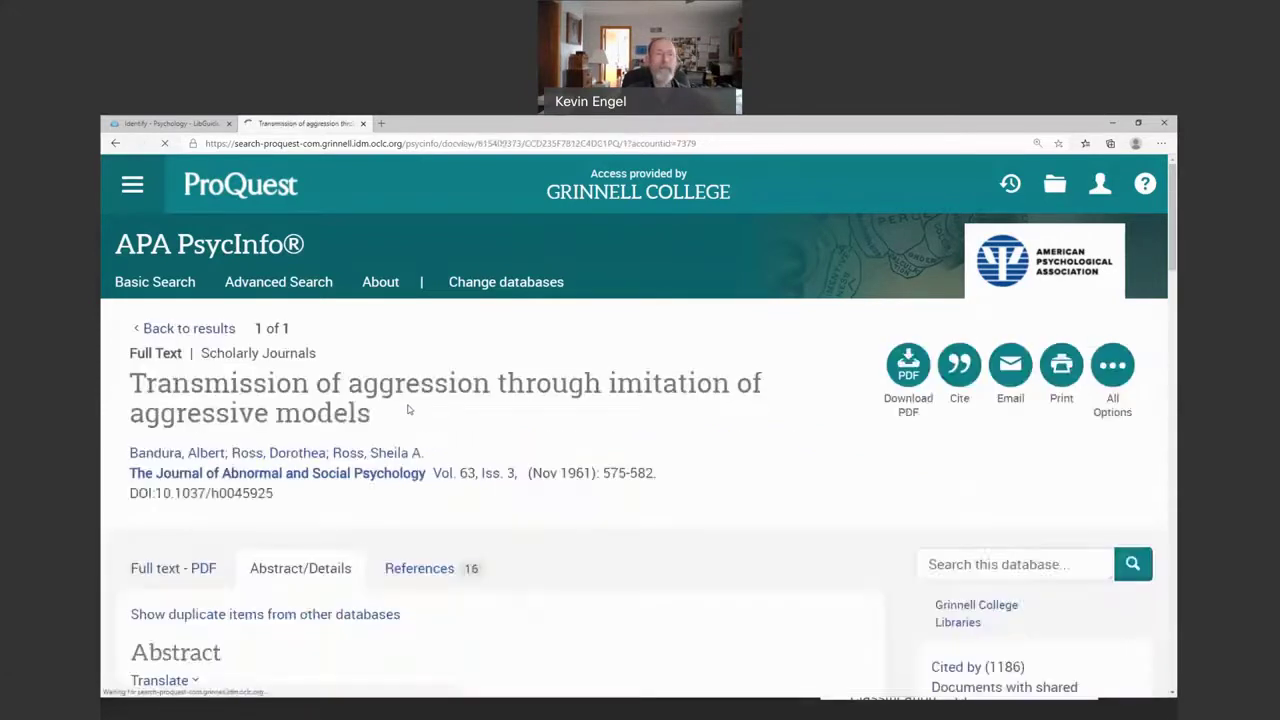
scroll(577, 447, "down", 5)
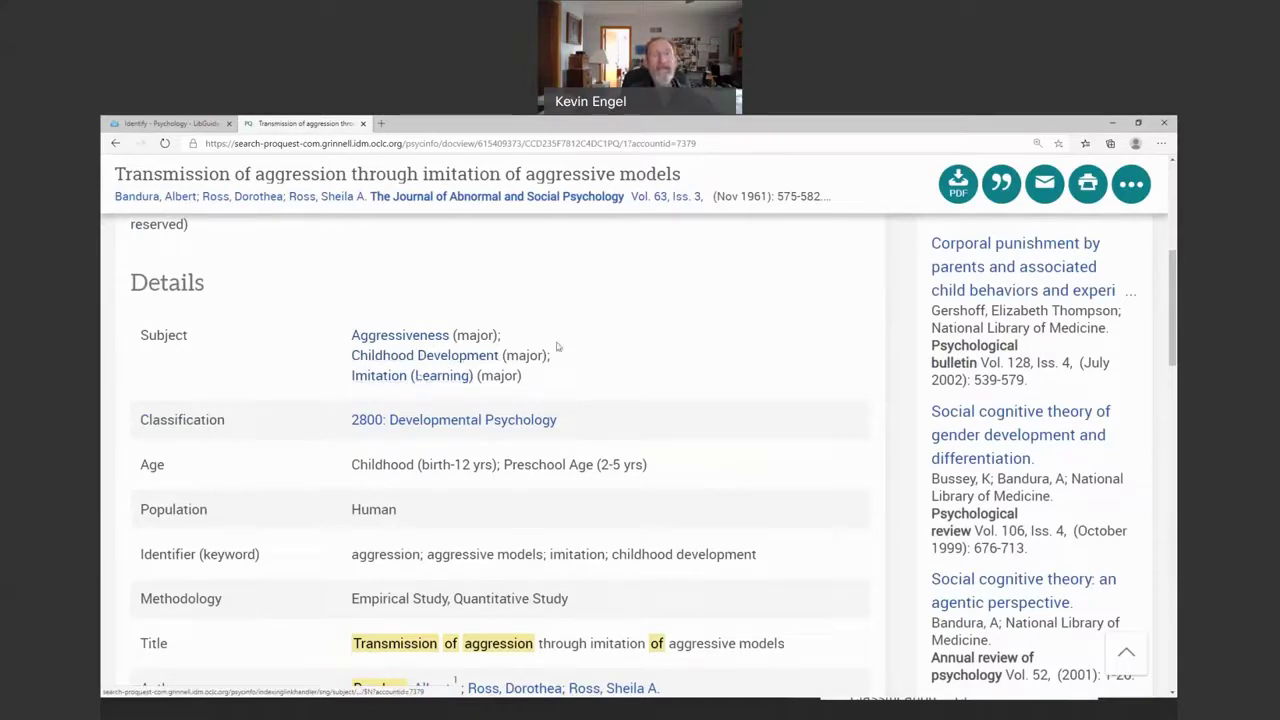
scroll(584, 347, "up", 3)
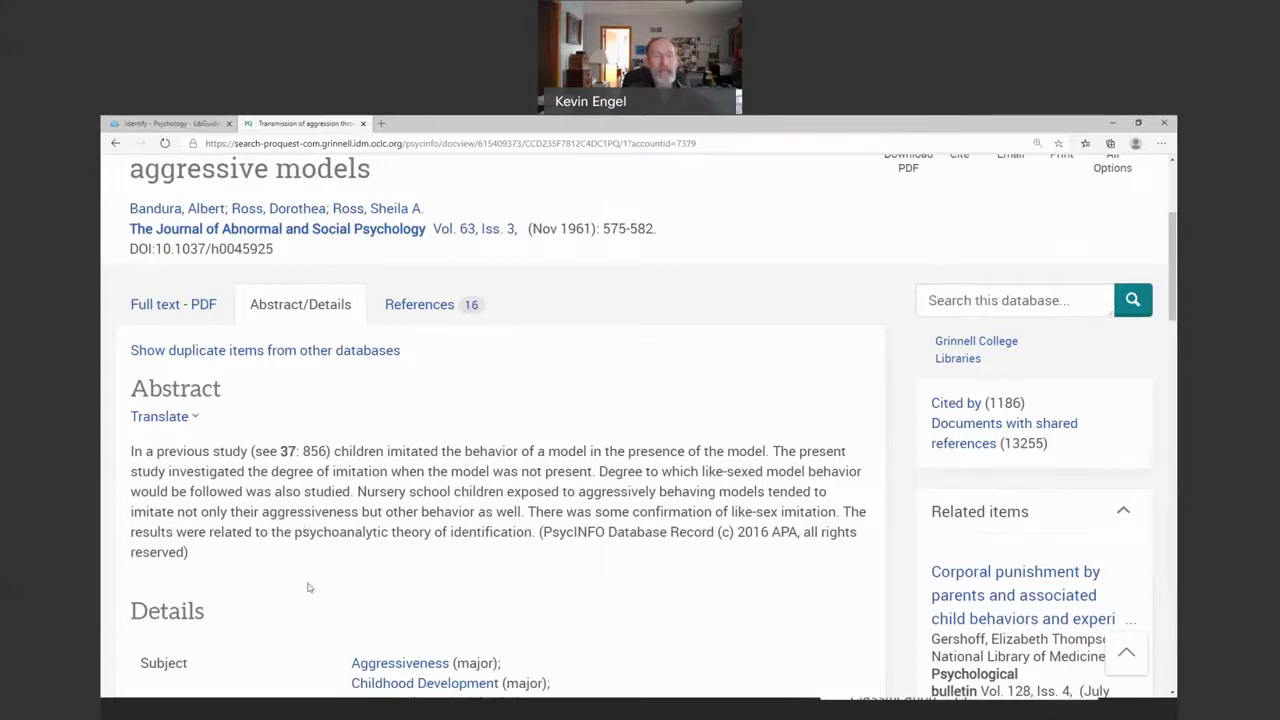
scroll(516, 453, "down", 2)
scroll(516, 453, "down", 1)
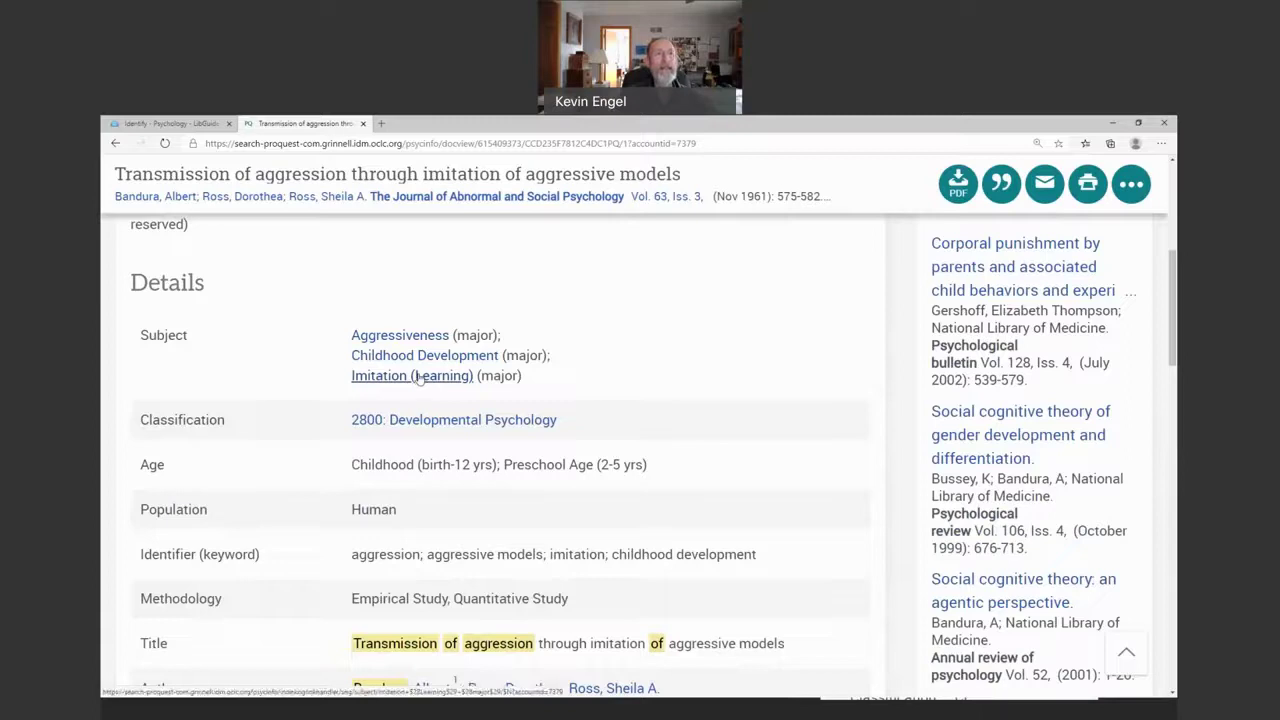
left_click(381, 123)
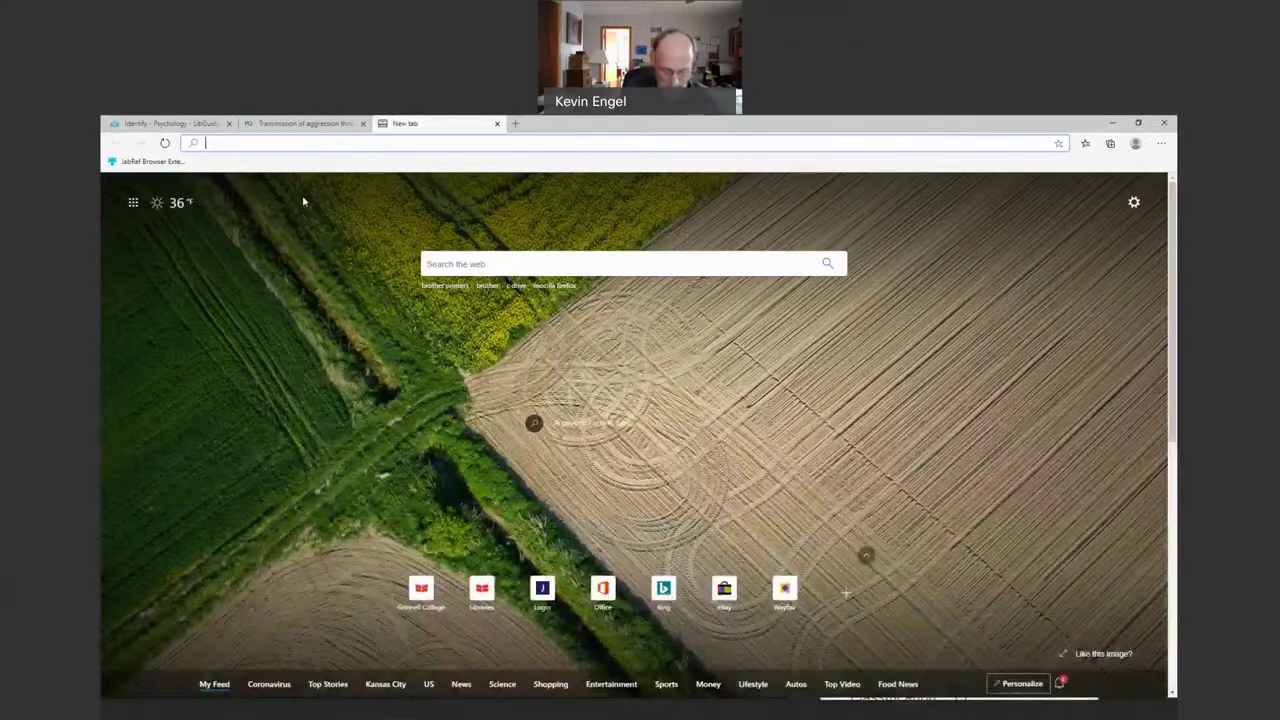
type("www.grinnell.edu")
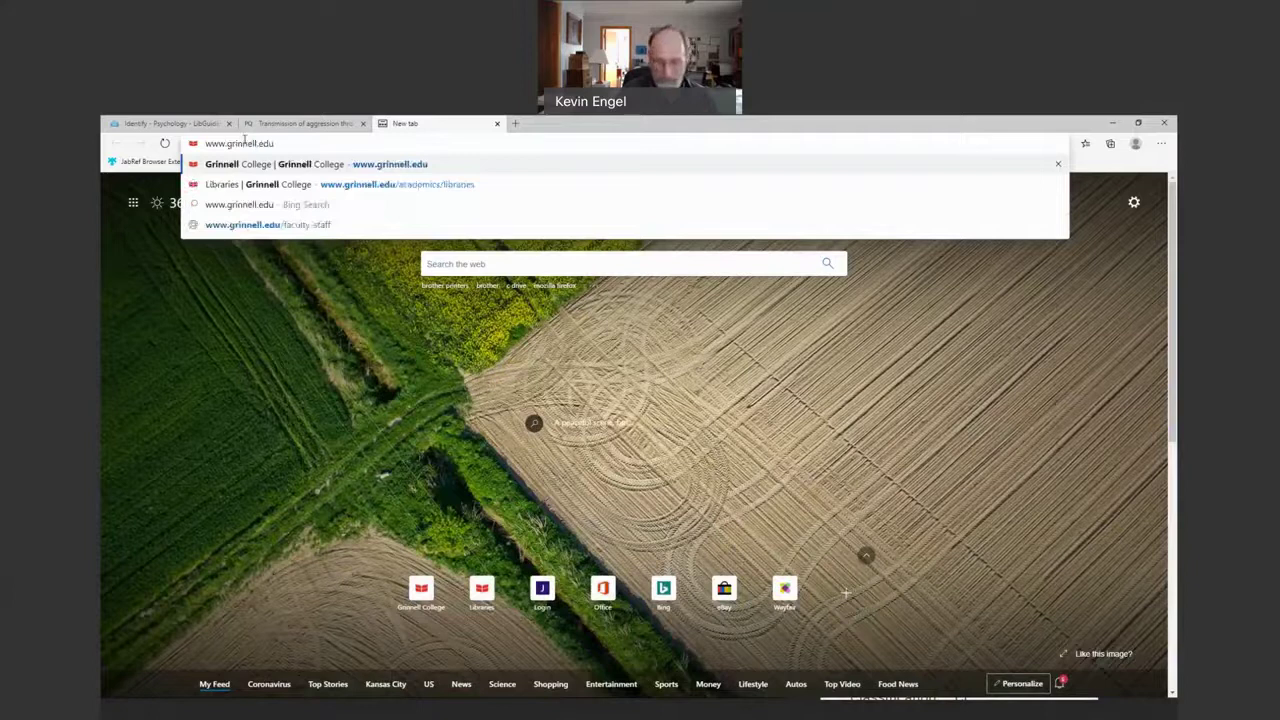
key("Return")
left_click(672, 258)
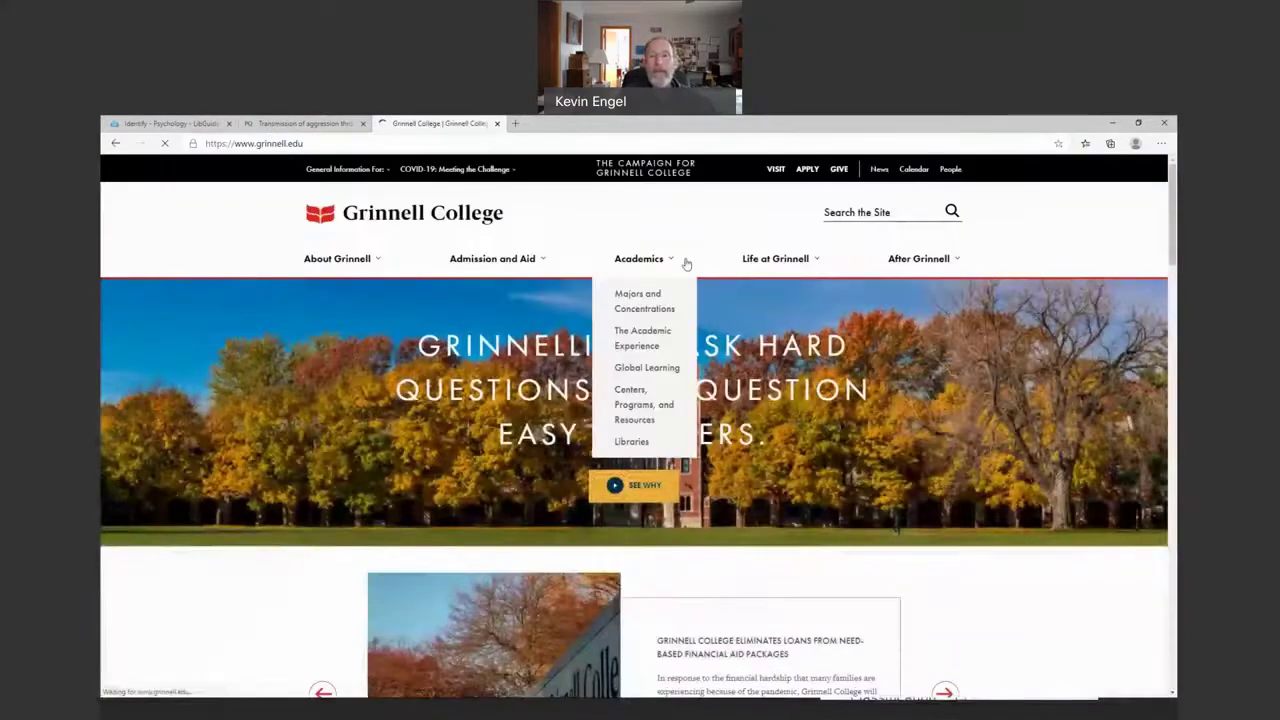
left_click(632, 443)
scroll(562, 602, "down", 3)
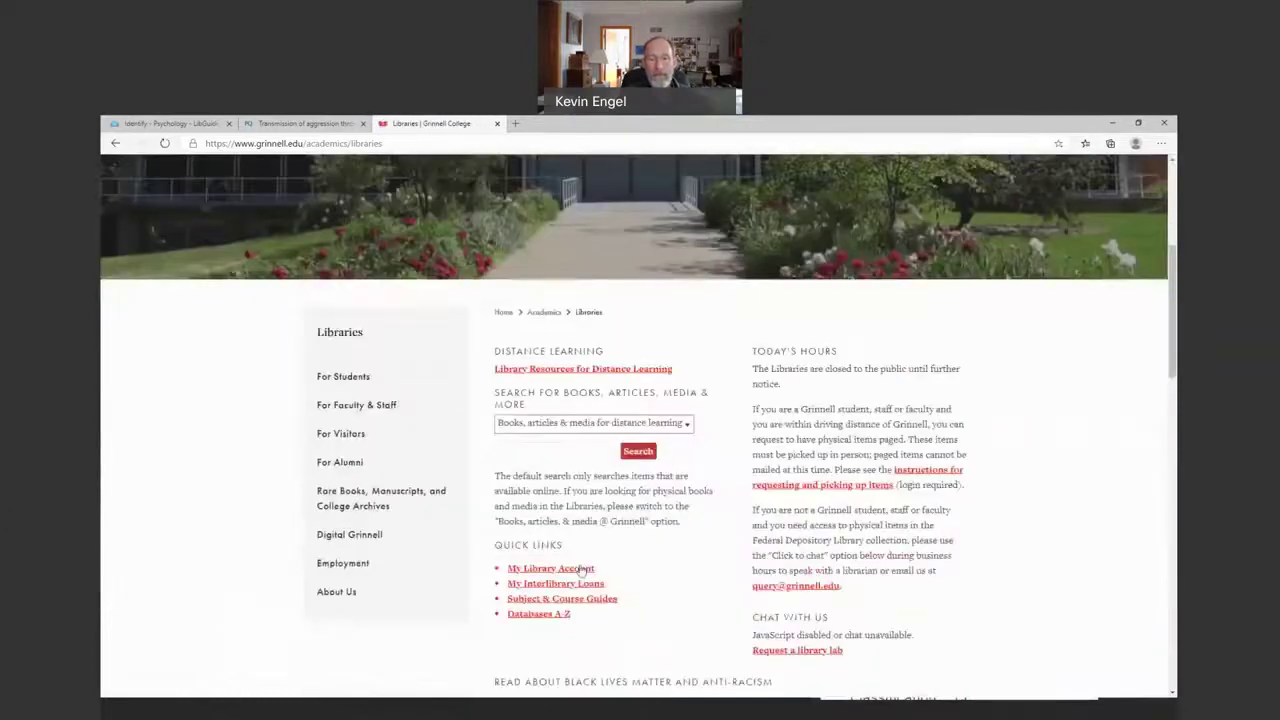
left_click(562, 600)
Open the Psychology guide's Identify page from the guide list and launch the PsycINFO database by itself
scroll(542, 500, "down", 3)
scroll(542, 500, "down", 15)
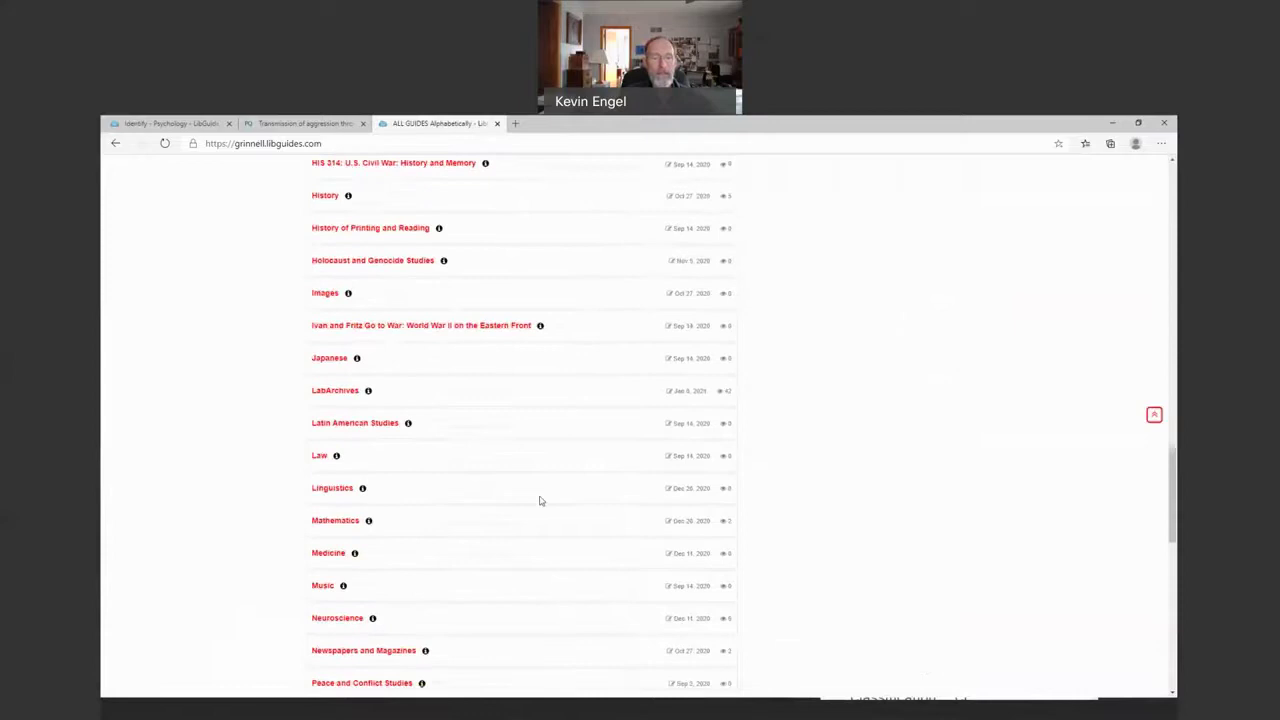
left_click(335, 520)
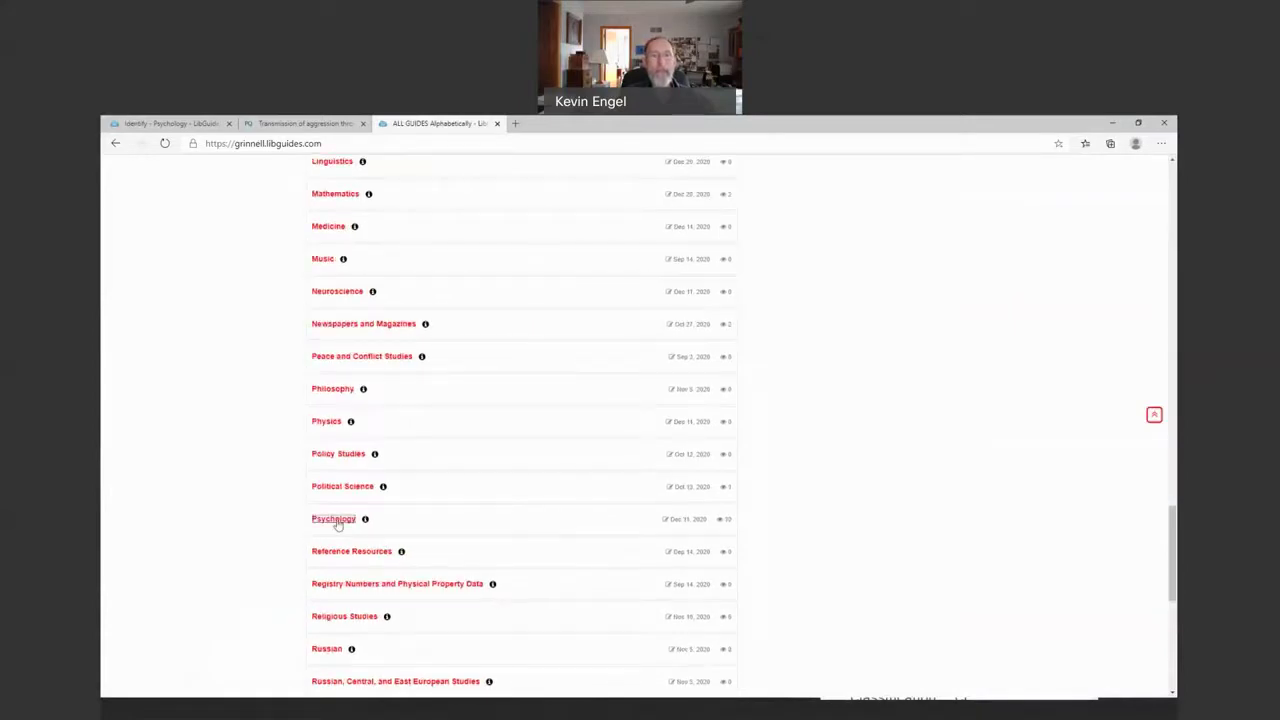
left_click(380, 381)
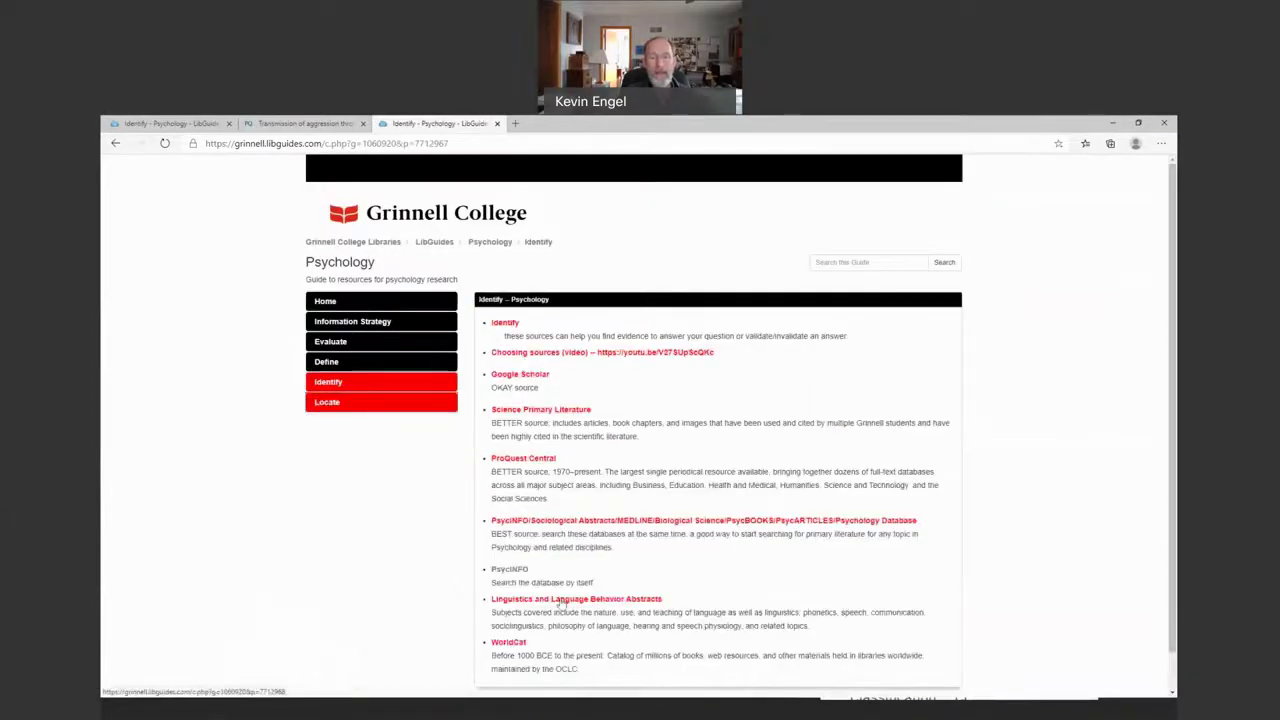
left_click(502, 575)
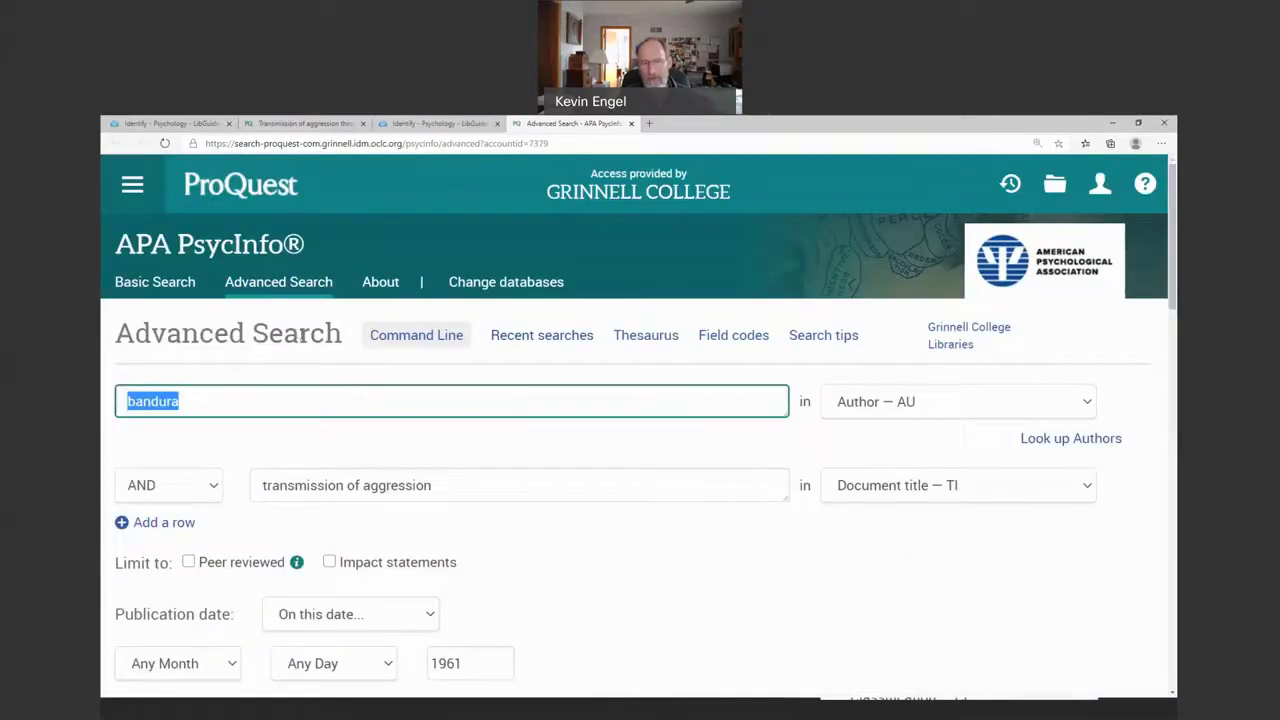
Open the APA Thesaurus of Psychological Index Terms and search it for "imitation (learning)"
left_click(646, 336)
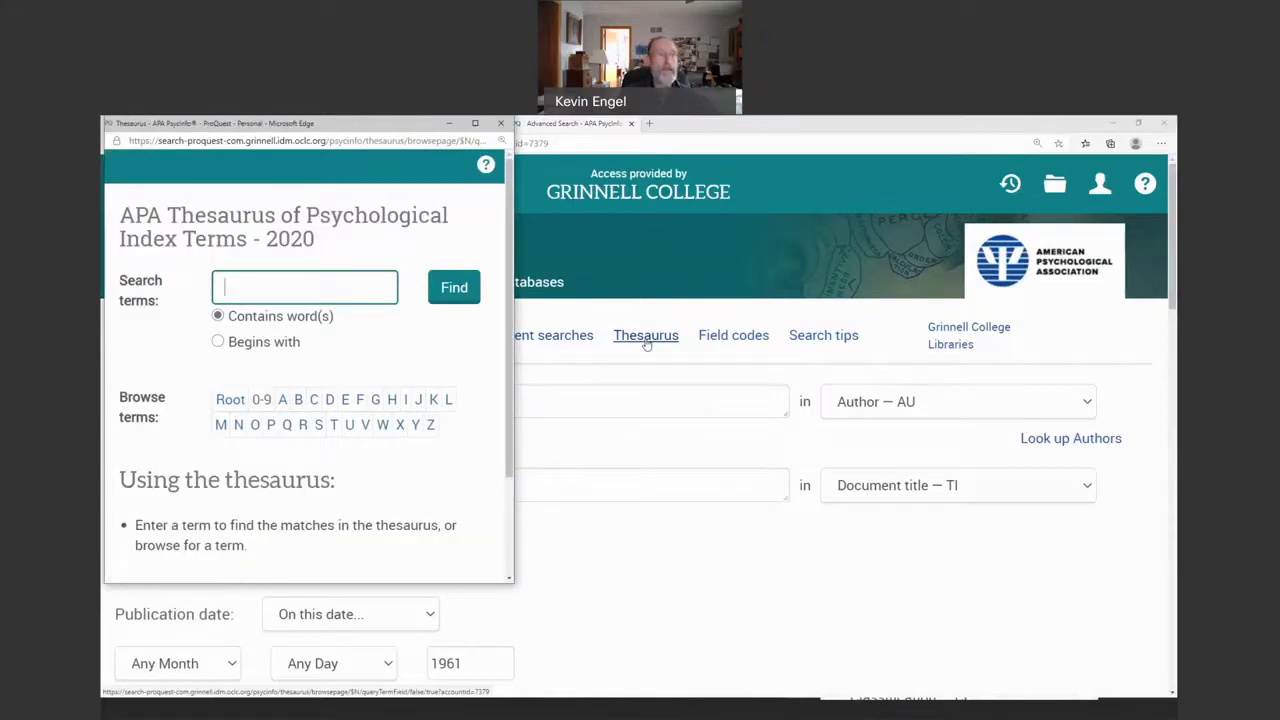
type("imit")
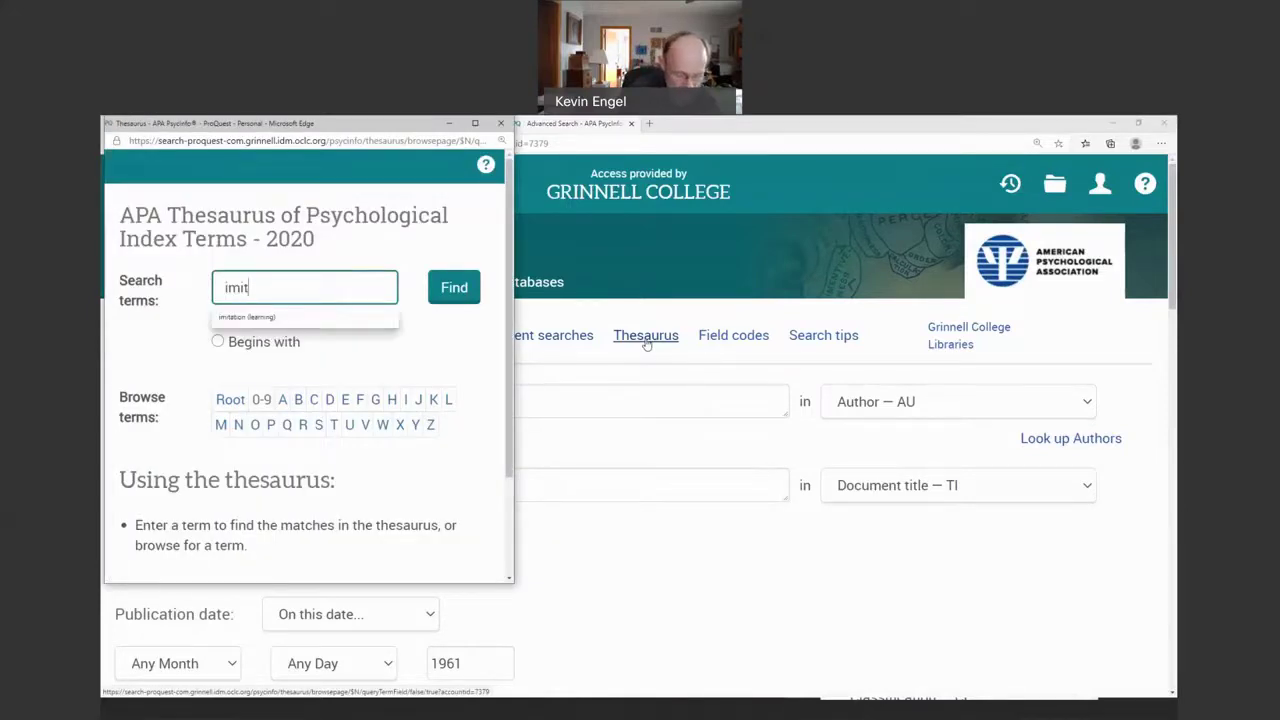
type("ation (l")
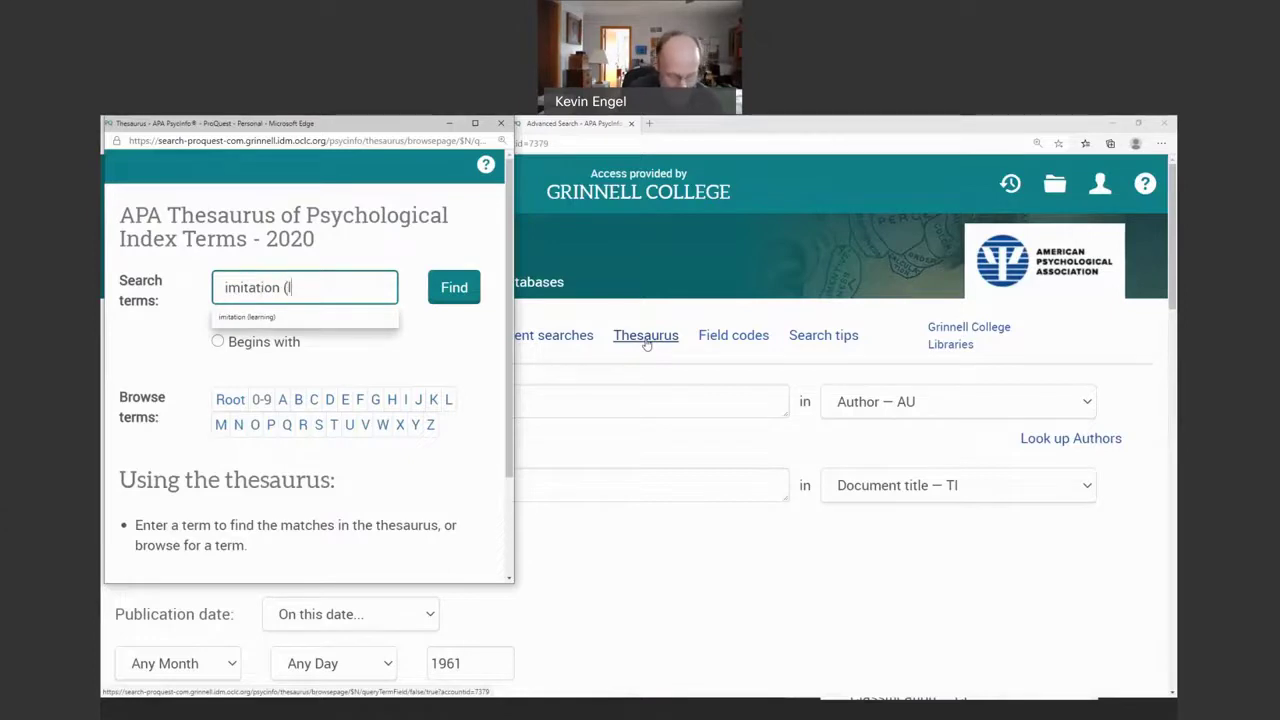
type("eraning)")
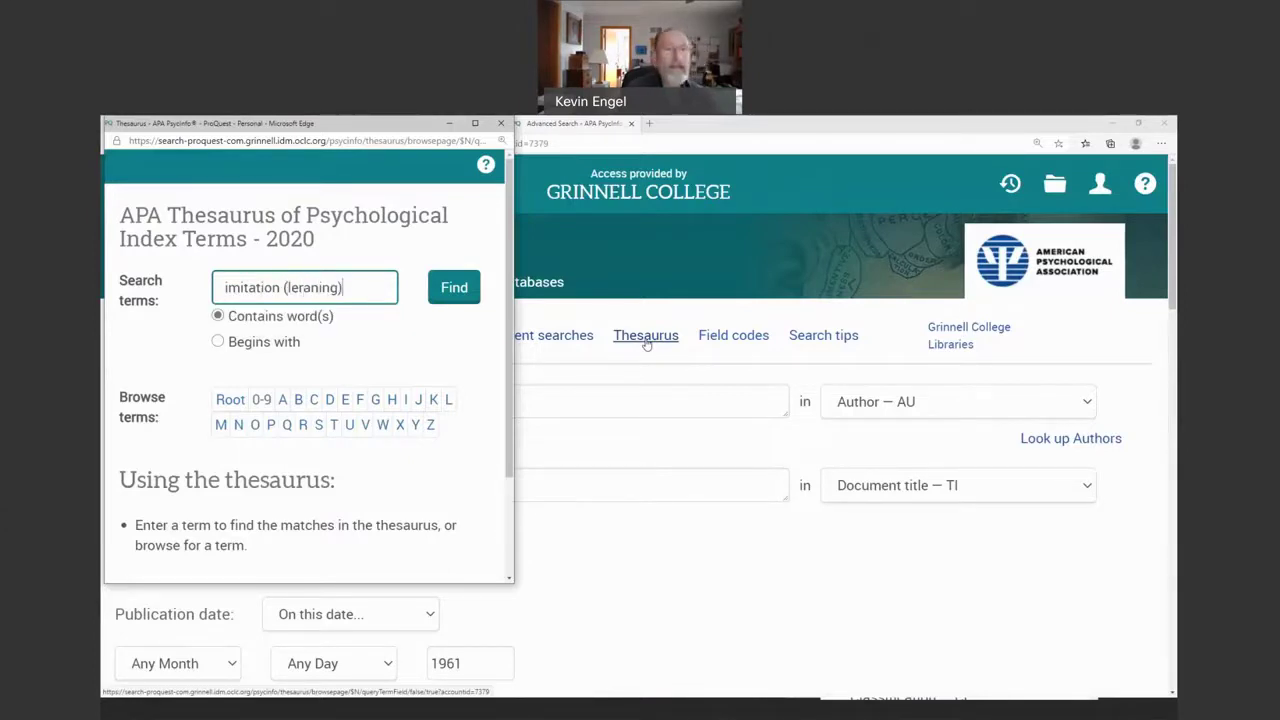
key("BackSpace")
key("BackSpace")
key("BackSpace")
key("BackSpace")
key("BackSpace")
key("BackSpace")
key("BackSpace")
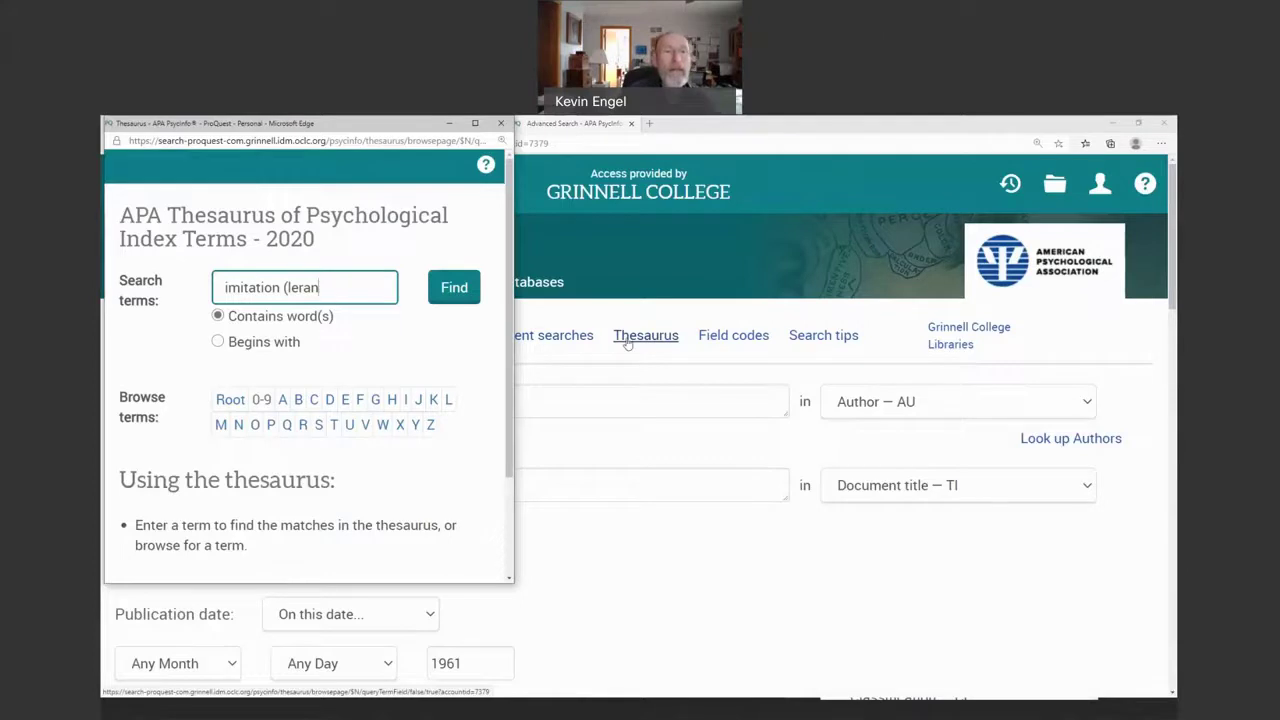
type("arining")
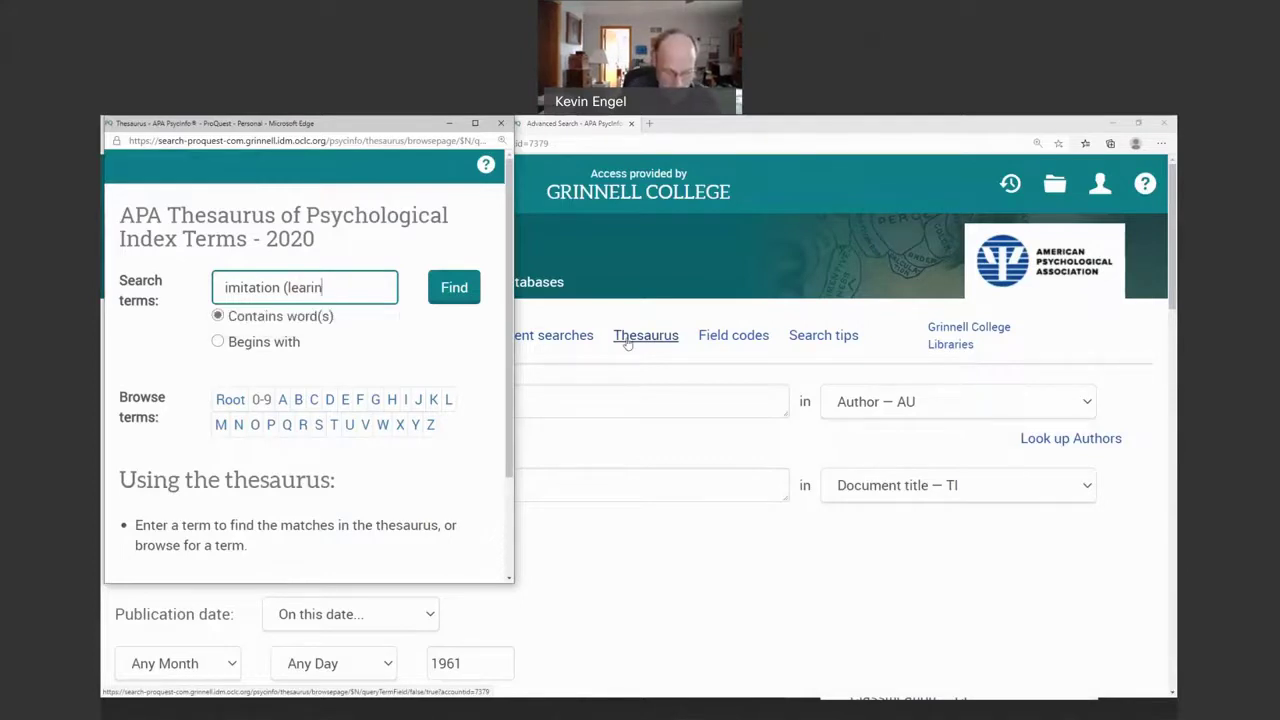
key("BackSpace")
key("BackSpace")
key("BackSpace")
key("BackSpace")
type("ng)")
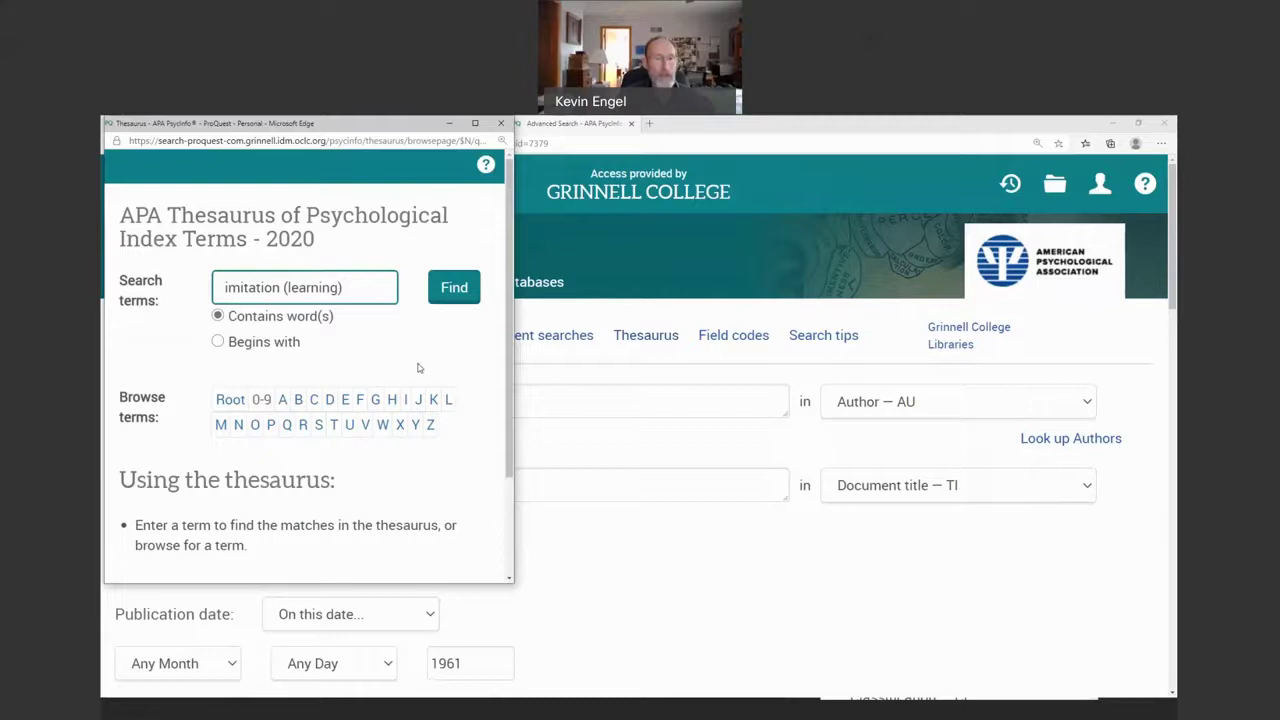
left_click(452, 288)
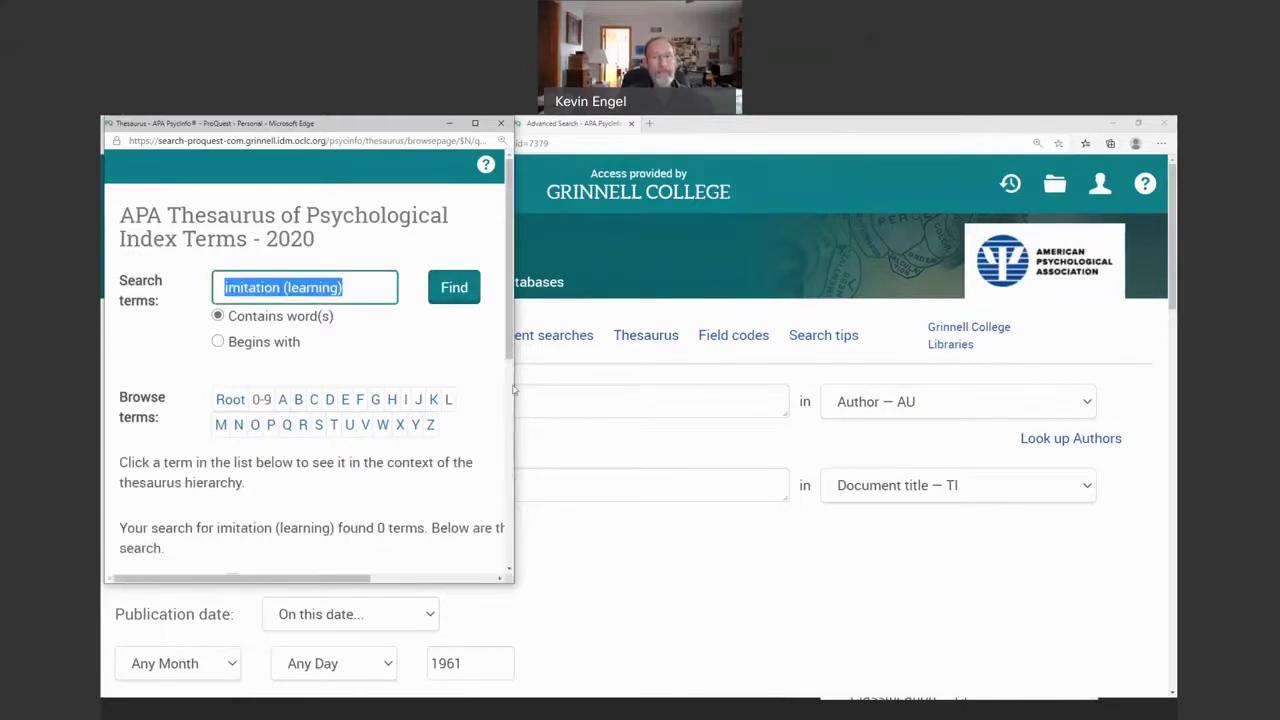
Show the thesaurus details for Imitation (Learning), widening the window to read its scope note and related terms, then return to Advanced Search
left_click_drag(514, 390, 557, 392)
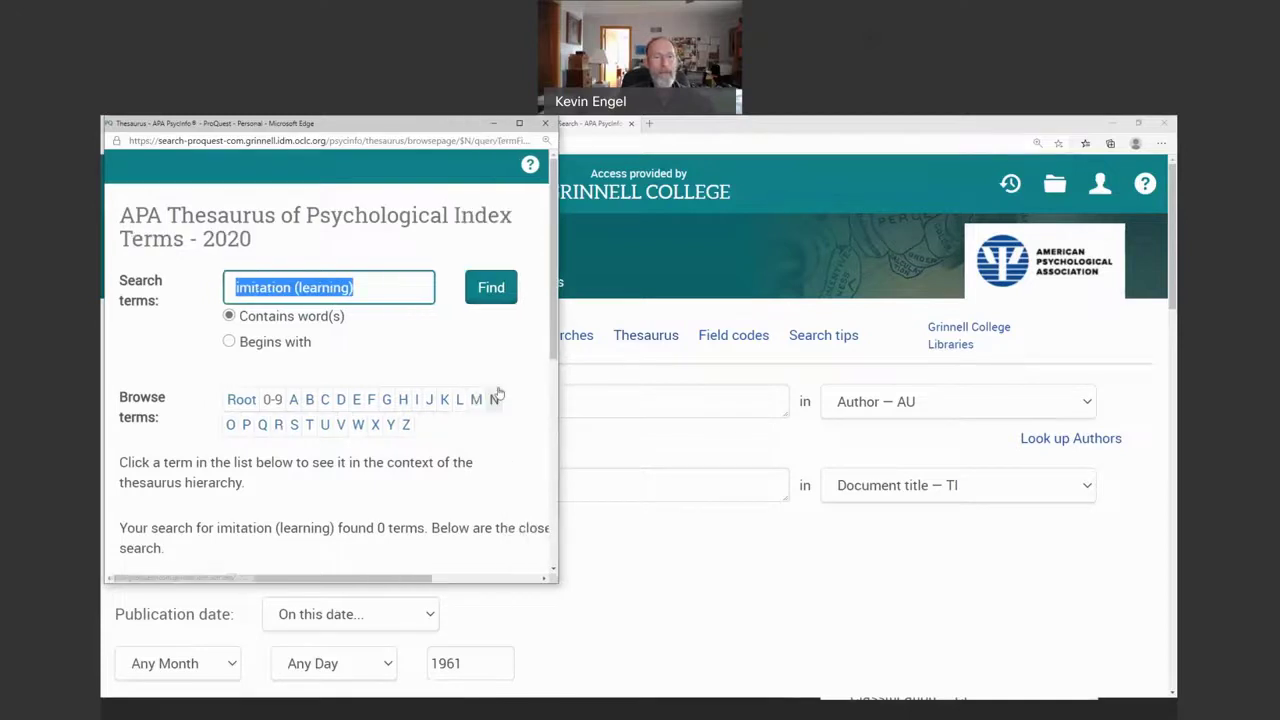
scroll(498, 393, "down", 3)
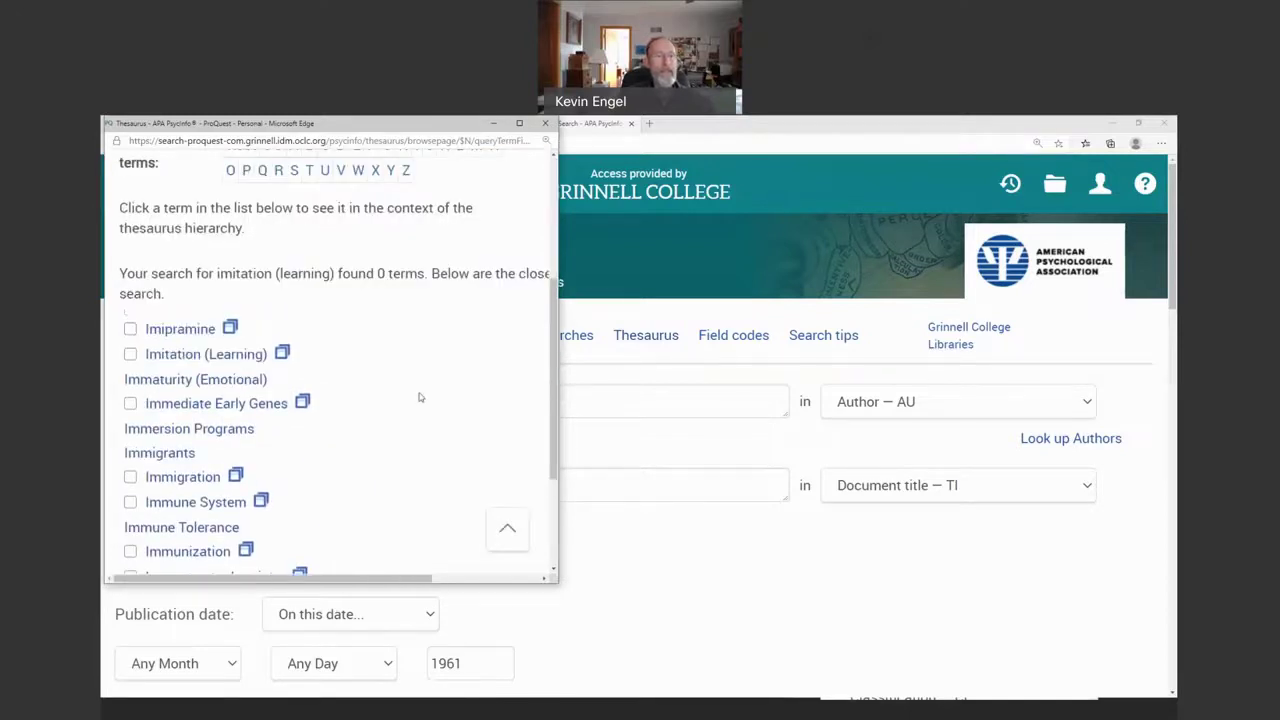
left_click(283, 354)
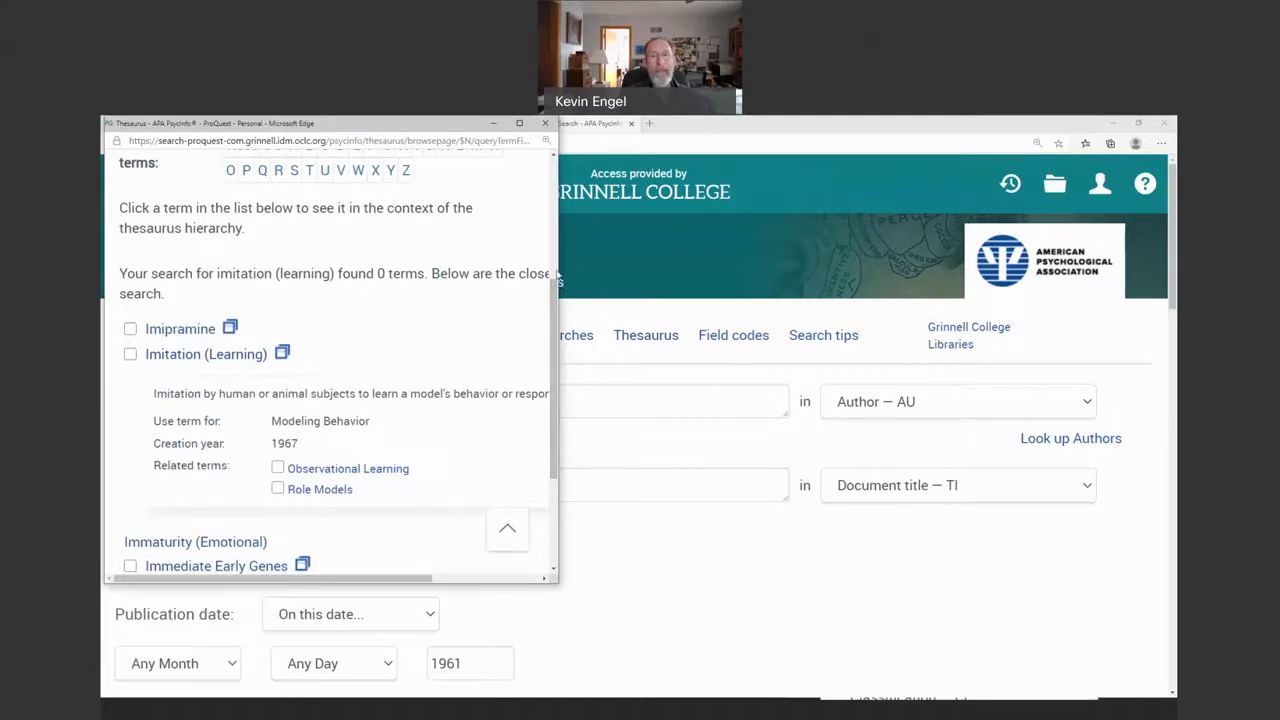
left_click_drag(557, 273, 597, 273)
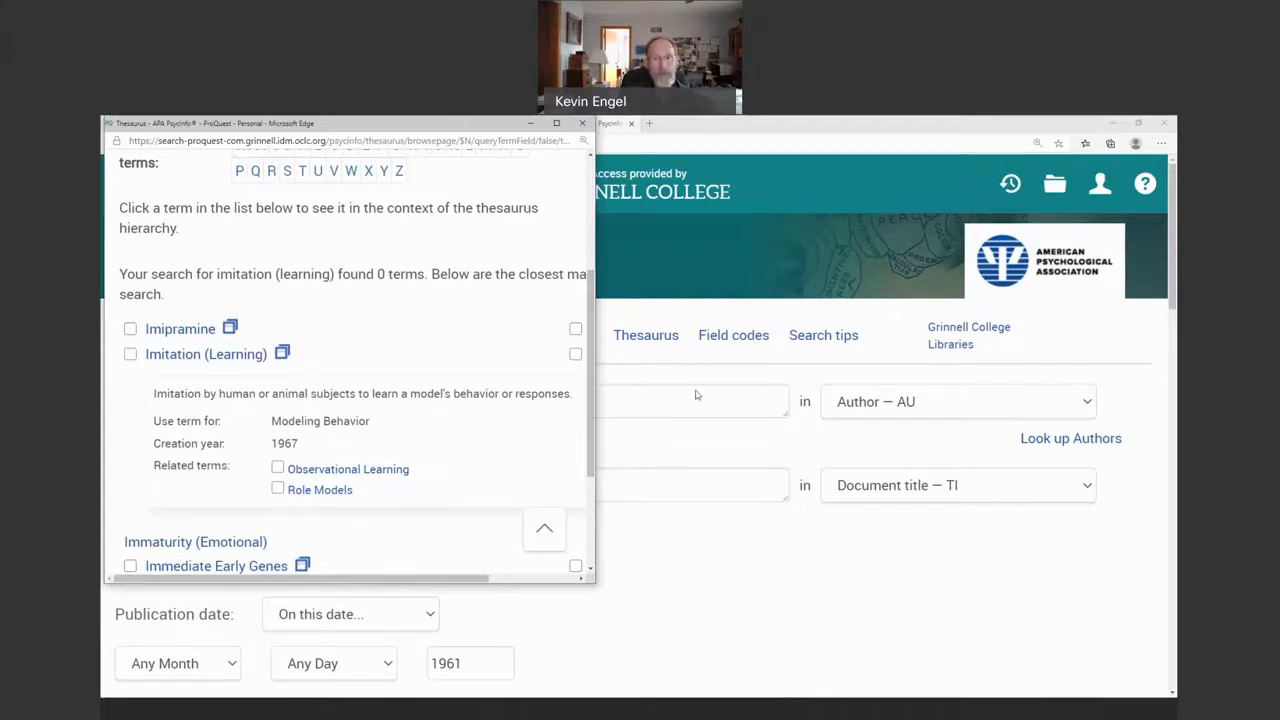
left_click(689, 593)
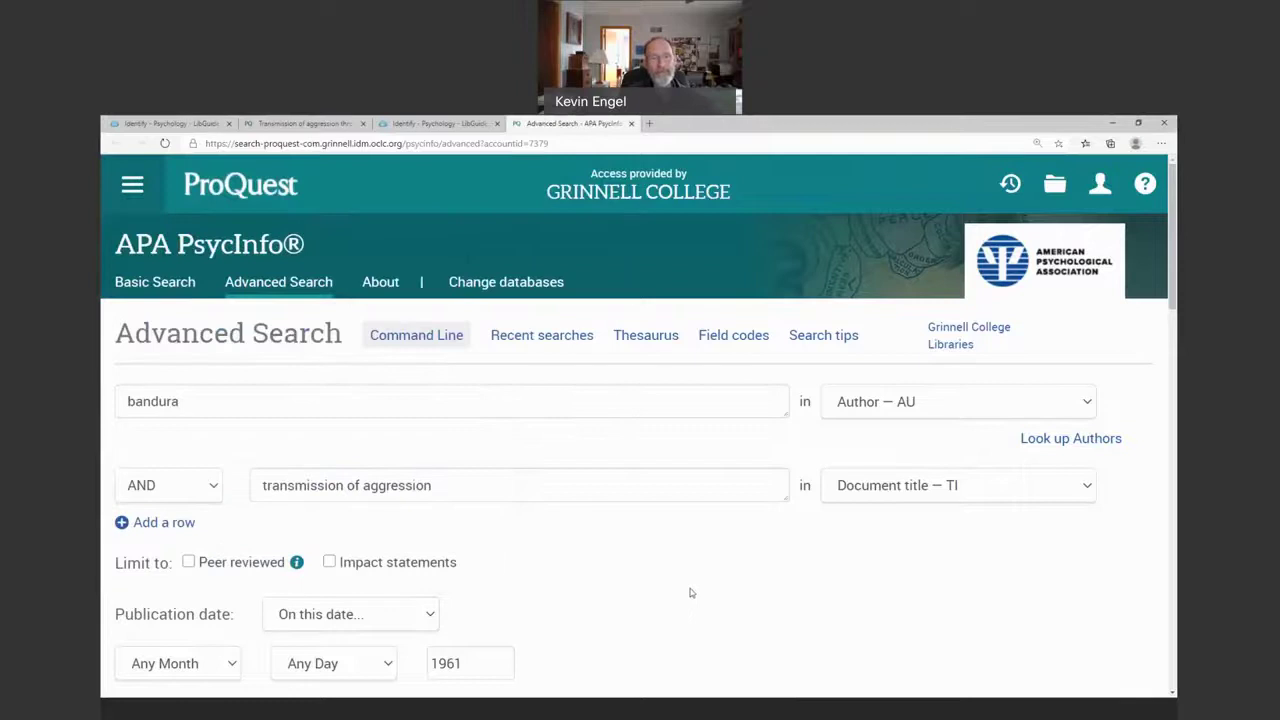
Switch to the article record's tab and look through its abstract and indexing details, from subject and age to language and document type
scroll(689, 593, "down", 2)
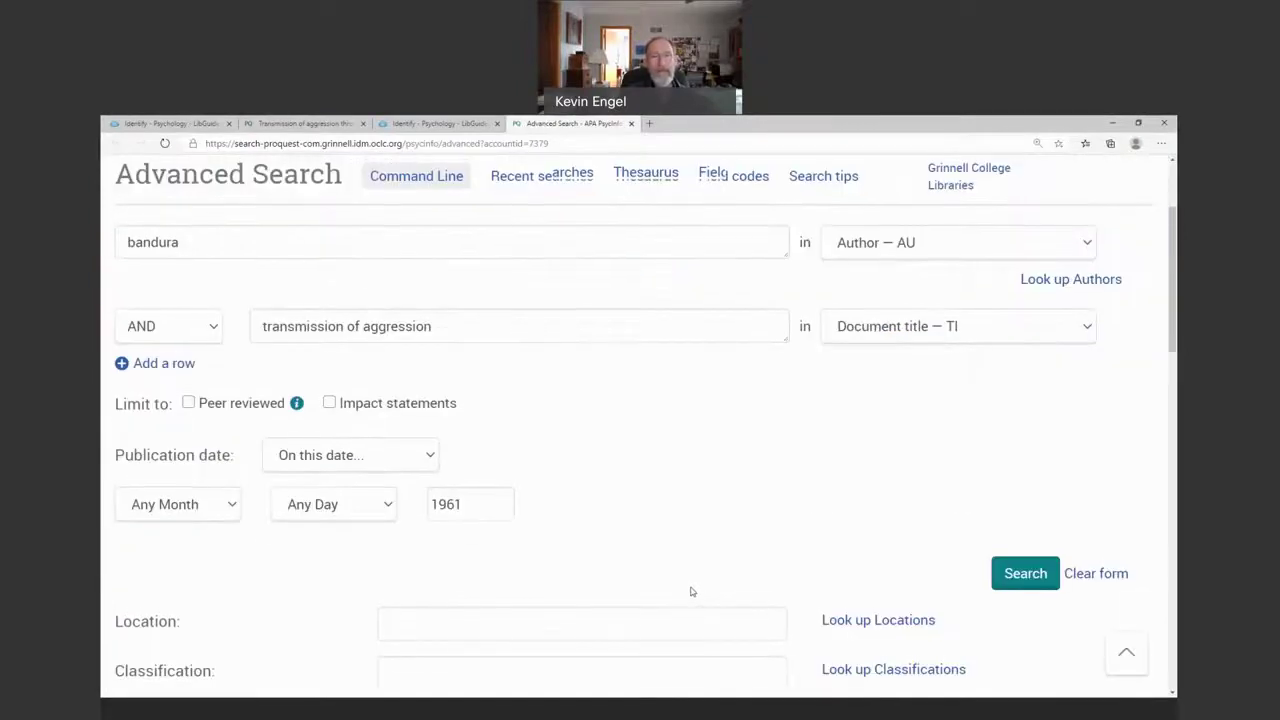
scroll(689, 593, "up", 2)
scroll(689, 593, "down", 2)
scroll(634, 517, "up", 2)
left_click(271, 123)
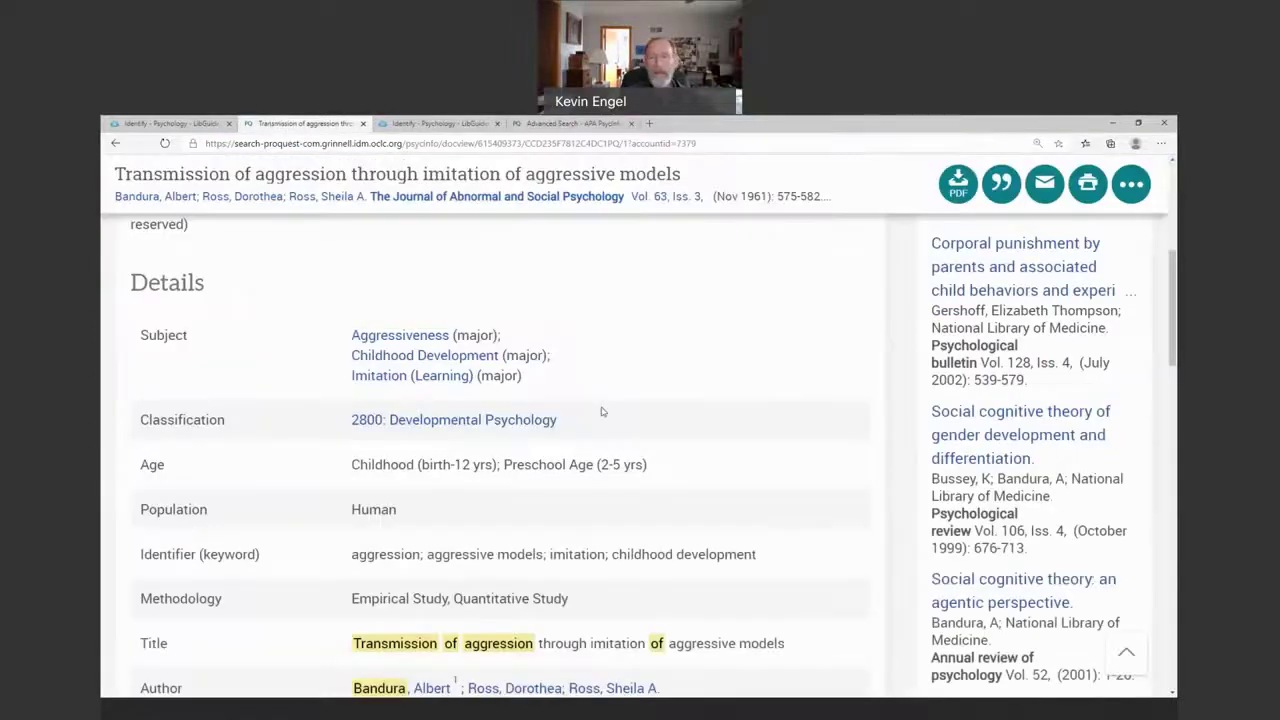
scroll(611, 409, "down", 1)
scroll(697, 341, "up", 5)
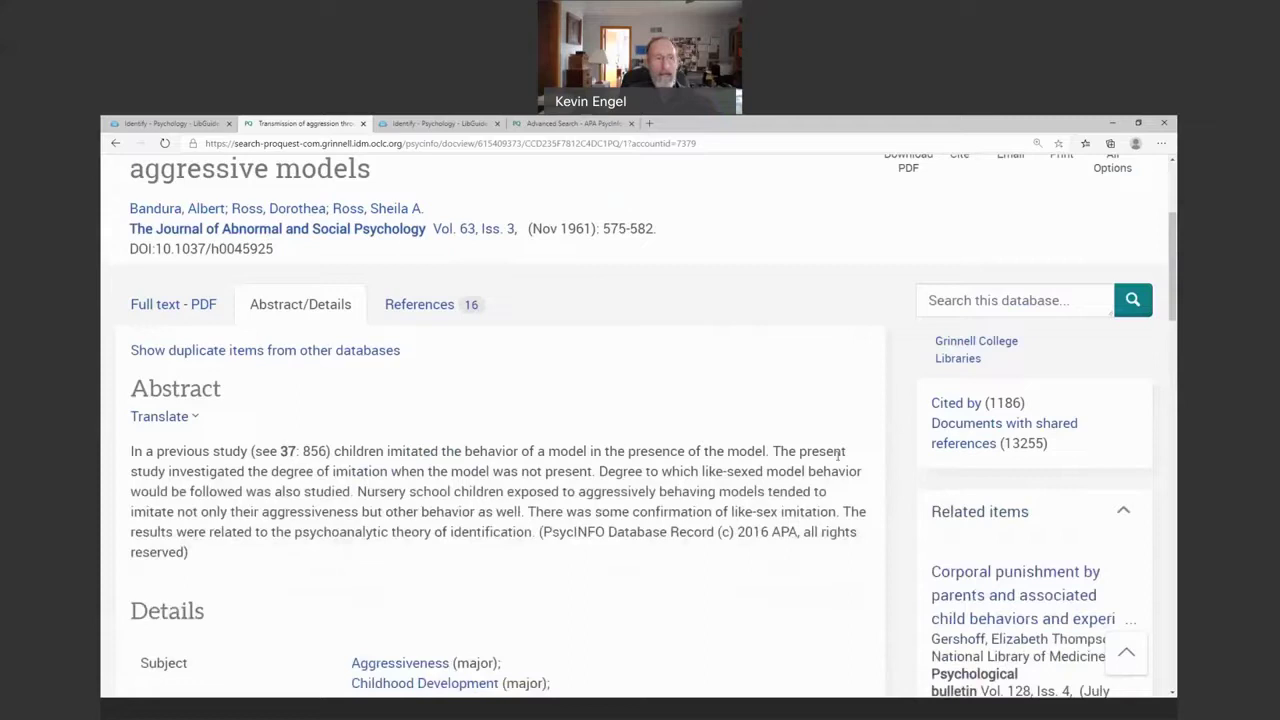
scroll(757, 477, "down", 5)
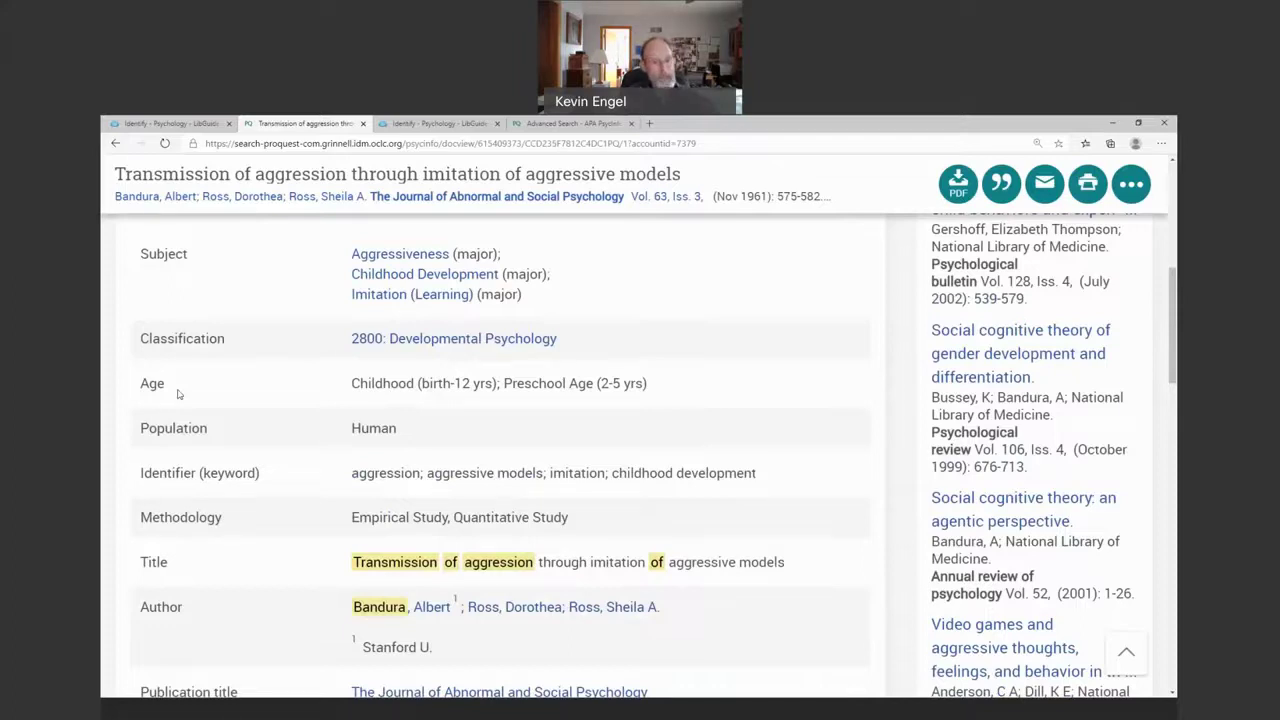
scroll(228, 394, "up", 5)
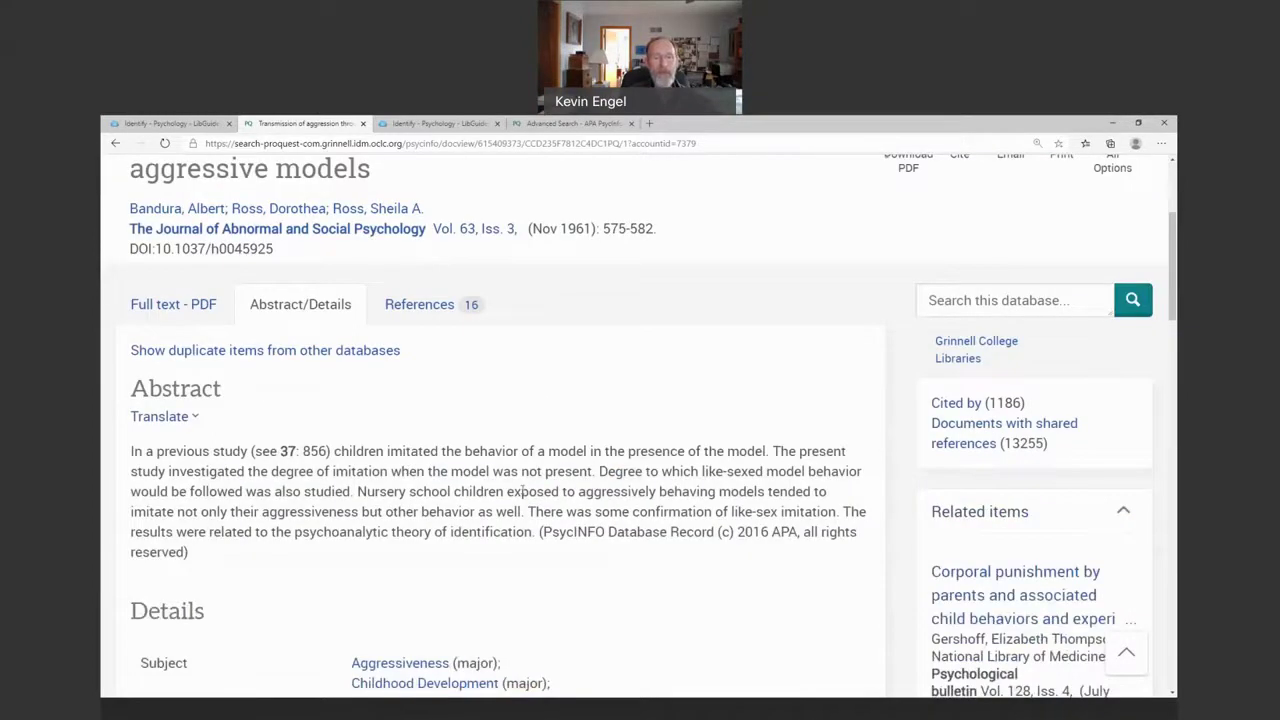
scroll(408, 514, "down", 1)
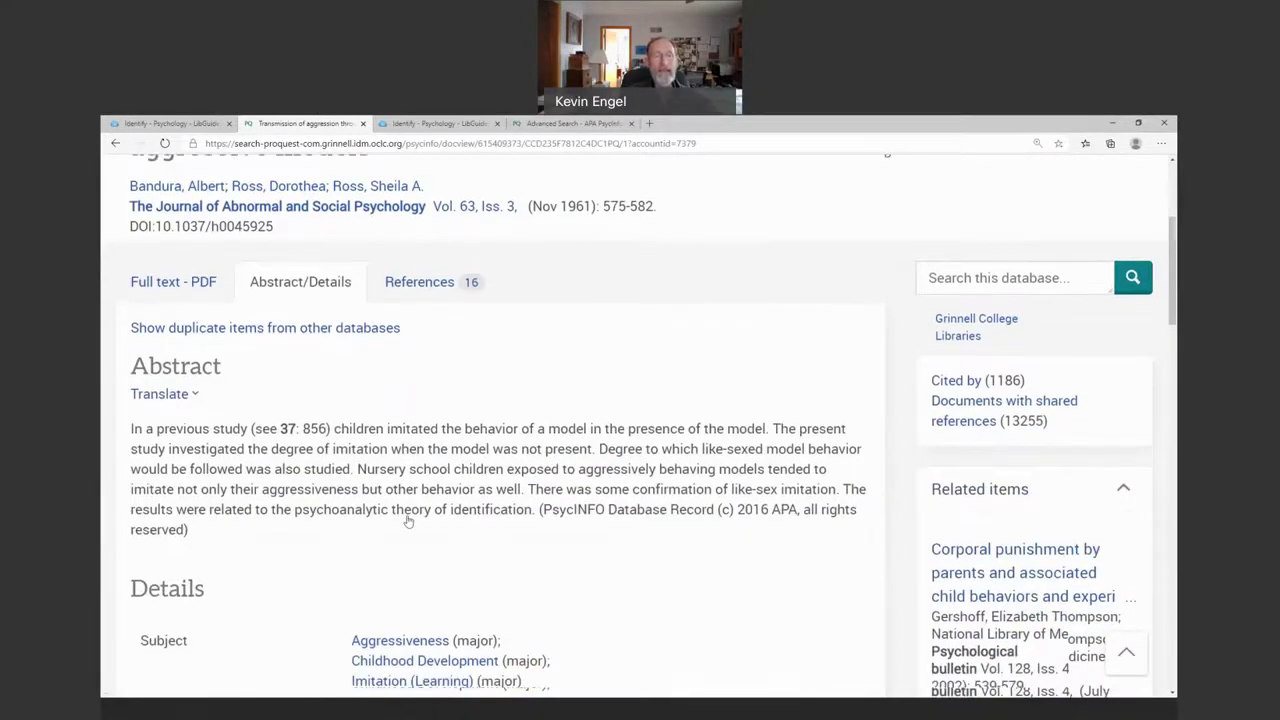
scroll(408, 520, "down", 6)
scroll(408, 517, "up", 1)
scroll(407, 516, "down", 5)
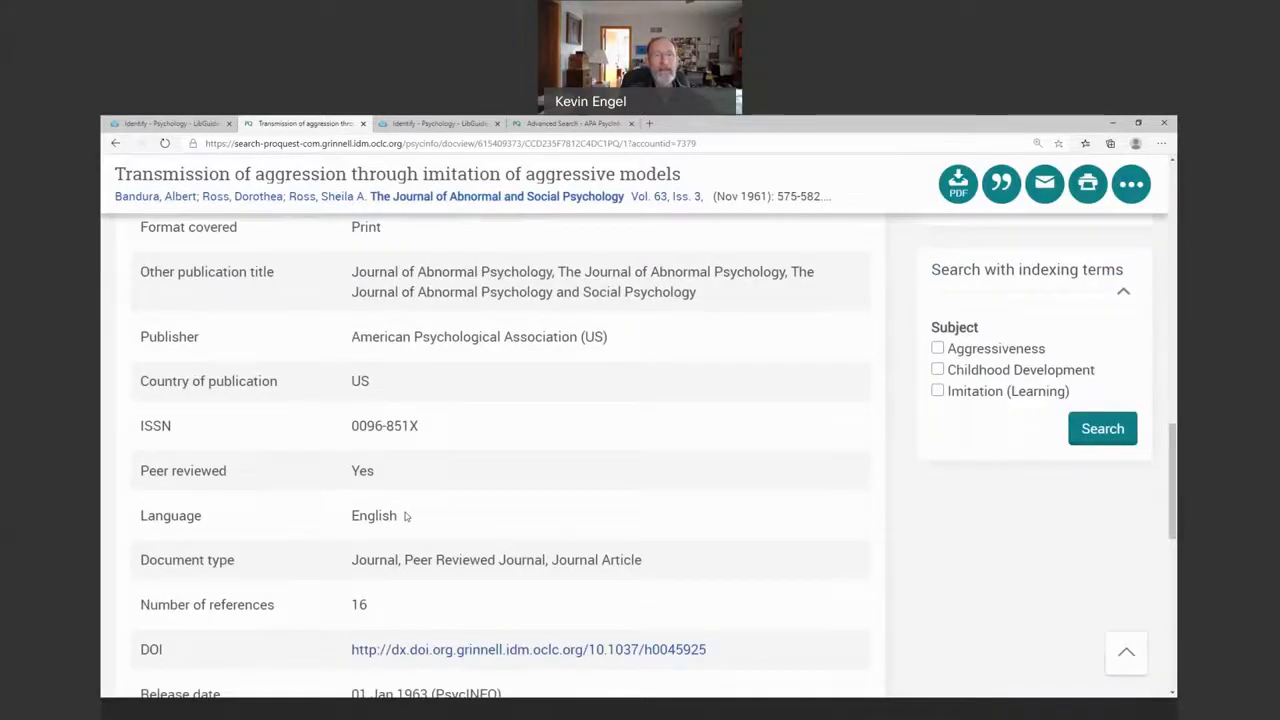
scroll(406, 515, "up", 6)
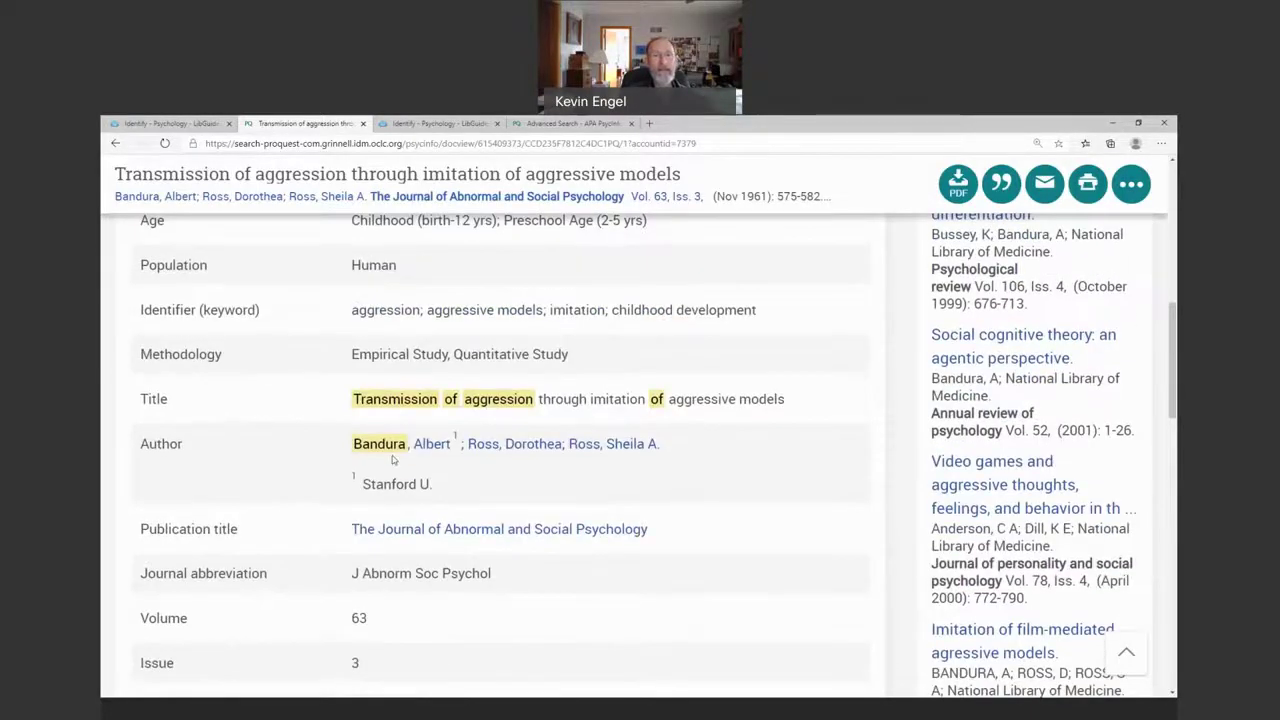
scroll(390, 364, "up", 1)
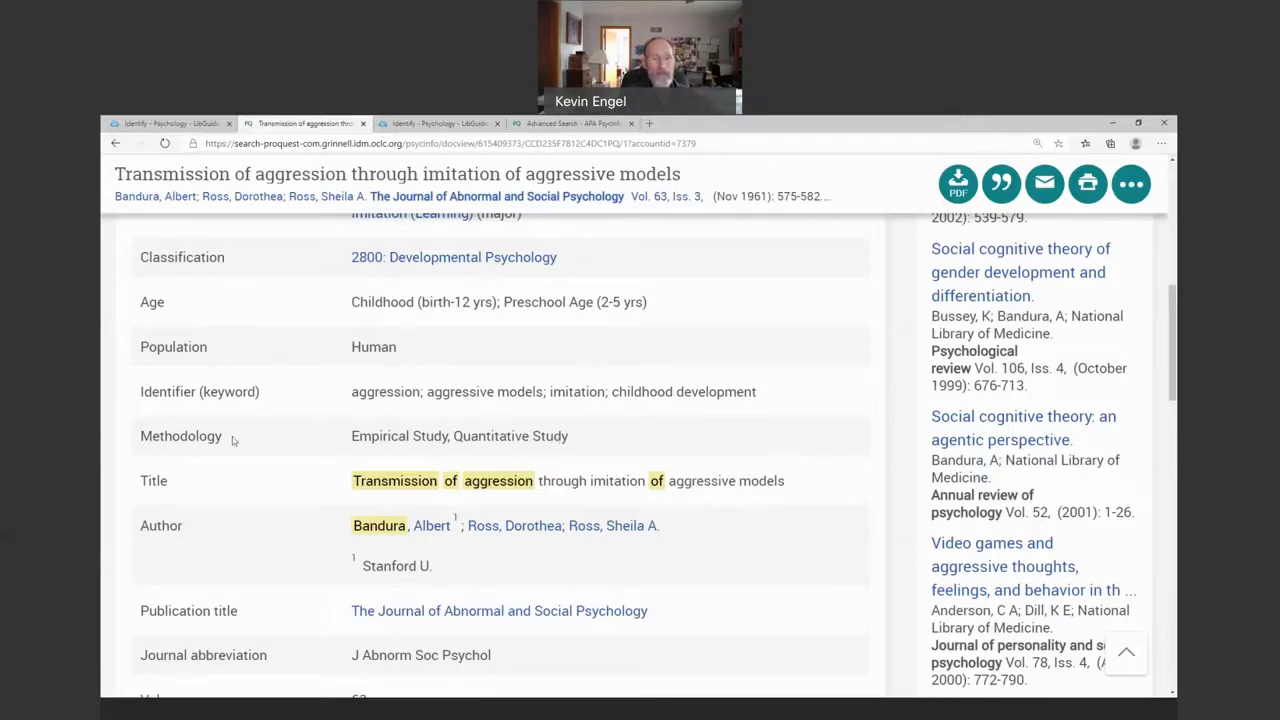
Compare the record's Cited by and shared-references links with its classification, age group, identifier and methodology fields
scroll(621, 445, "up", 2)
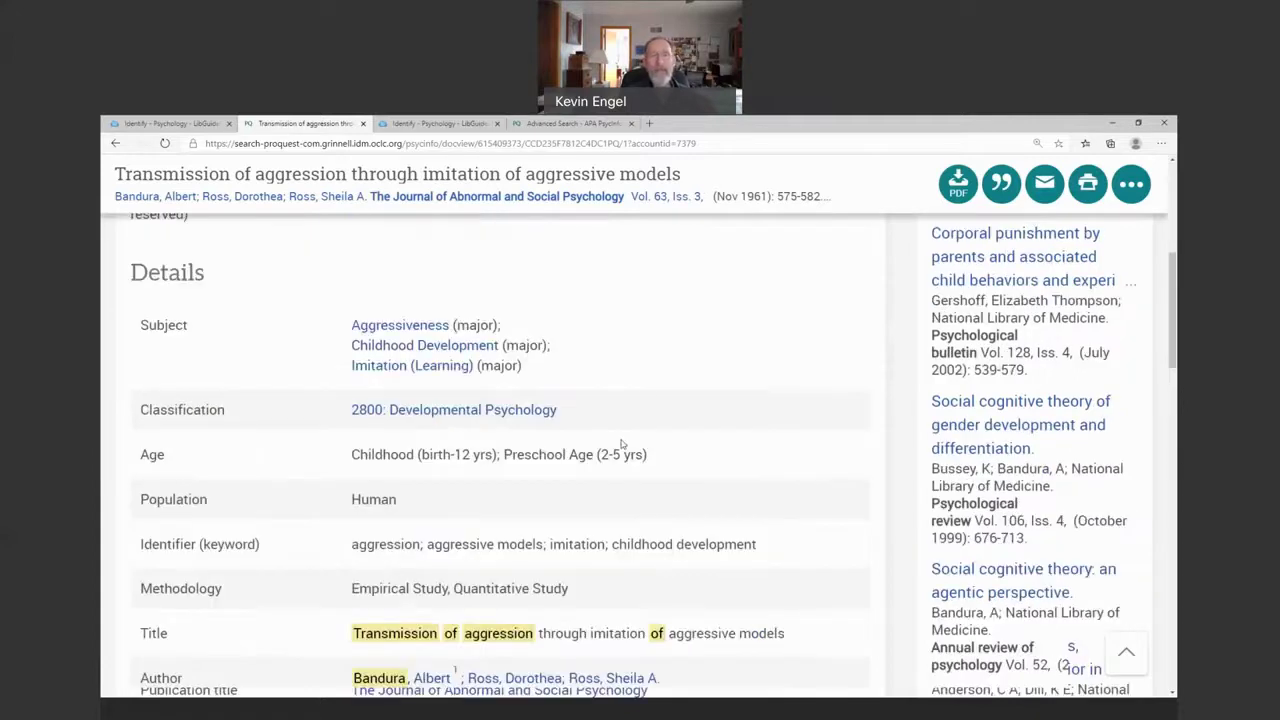
scroll(621, 445, "up", 4)
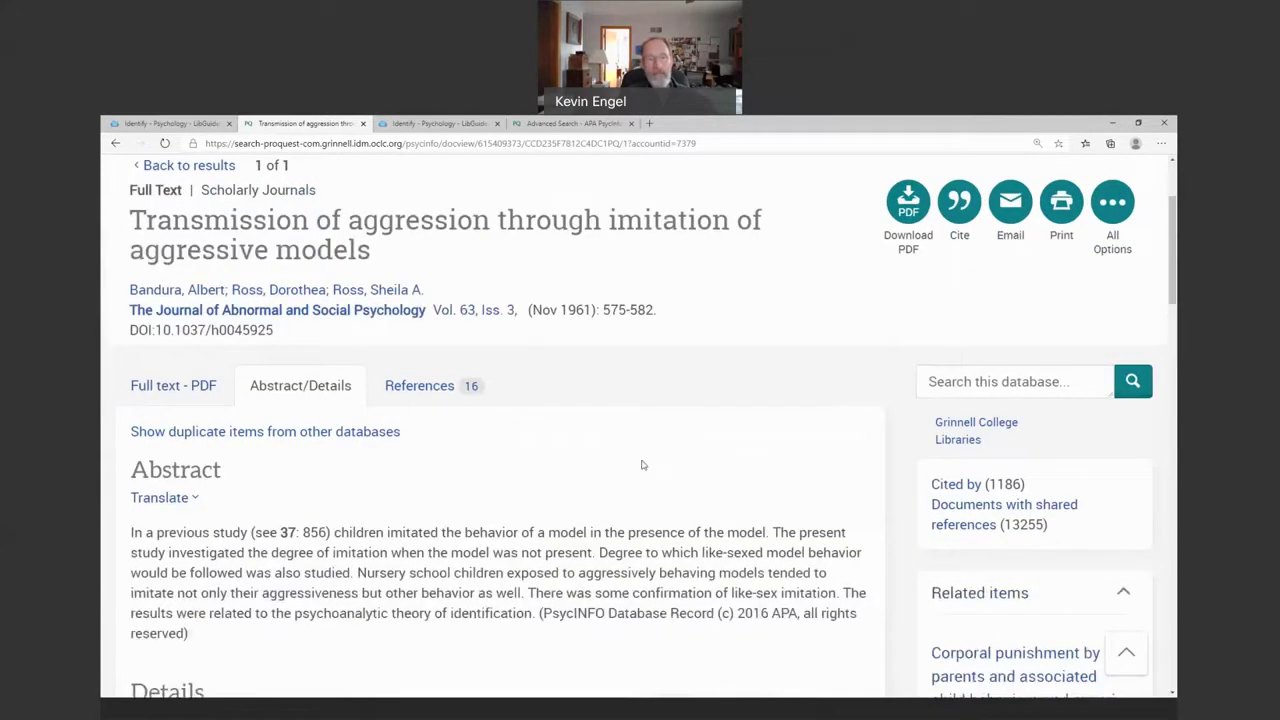
scroll(700, 465, "down", 5)
scroll(880, 480, "up", 5)
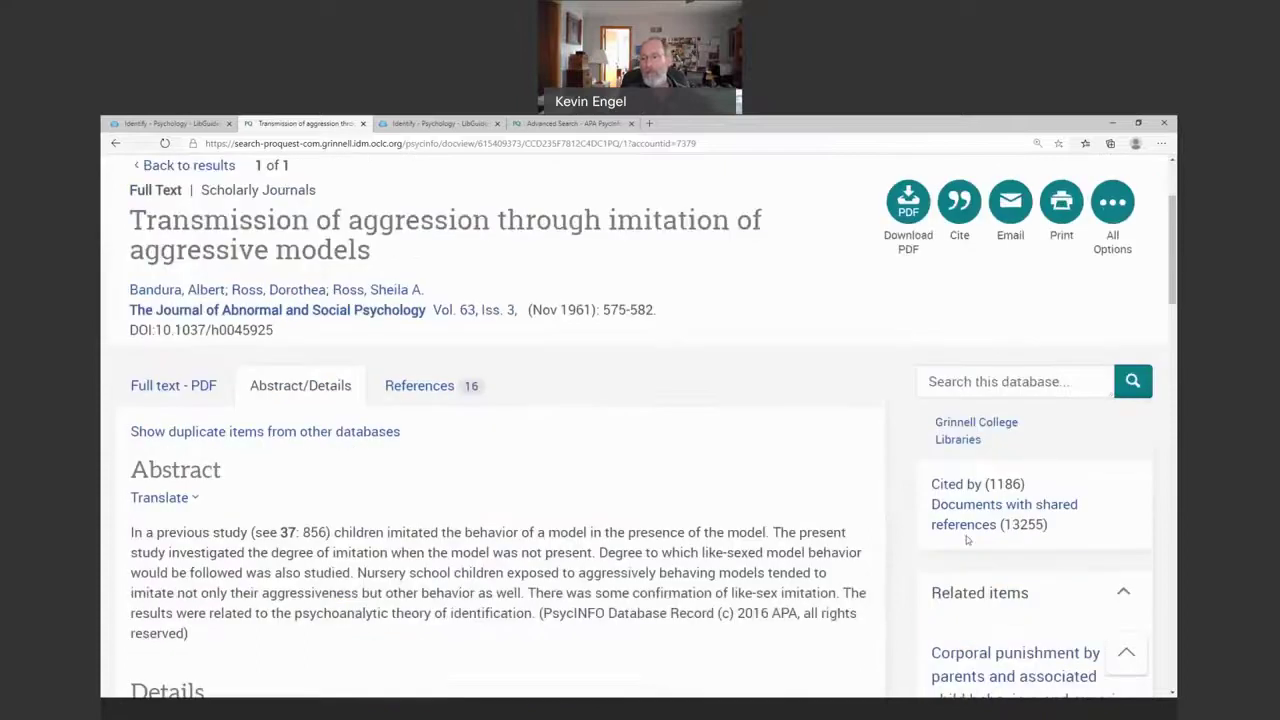
scroll(618, 516, "down", 4)
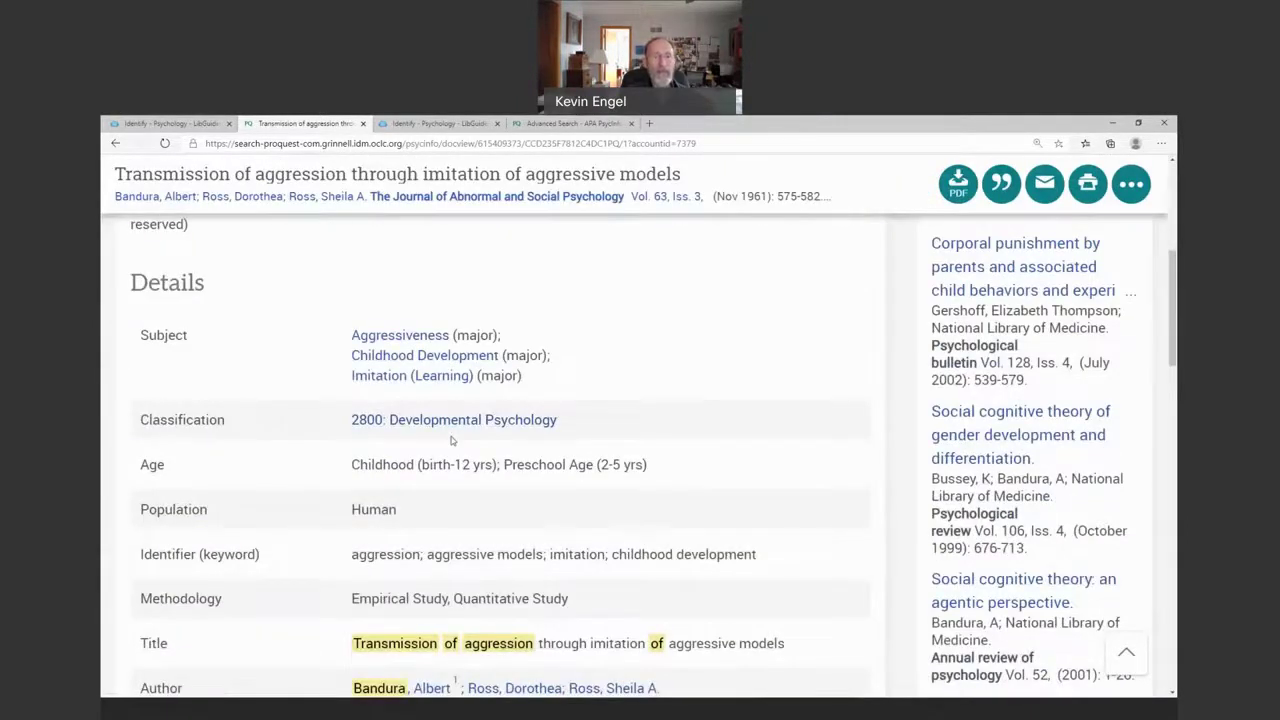
scroll(437, 470, "down", 1)
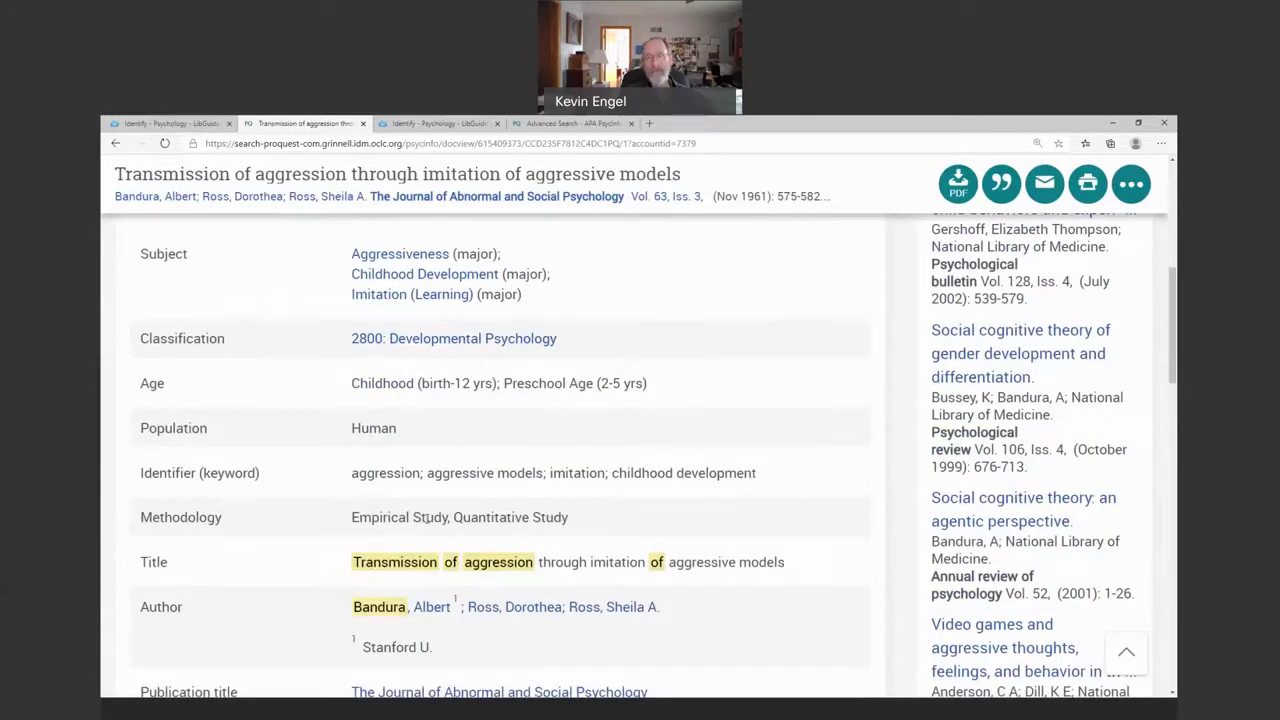
Go back to the article's search results and reopen the search for modification
scroll(428, 517, "up", 1)
scroll(426, 518, "up", 8)
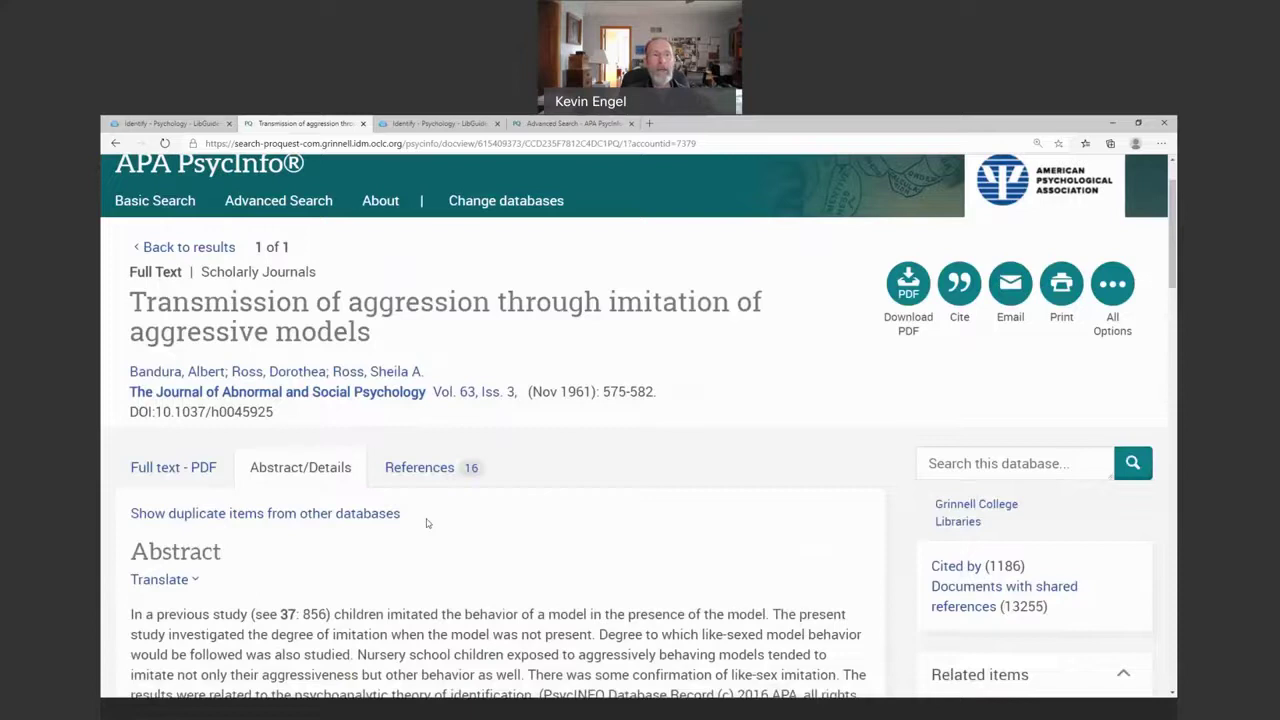
scroll(426, 522, "up", 1)
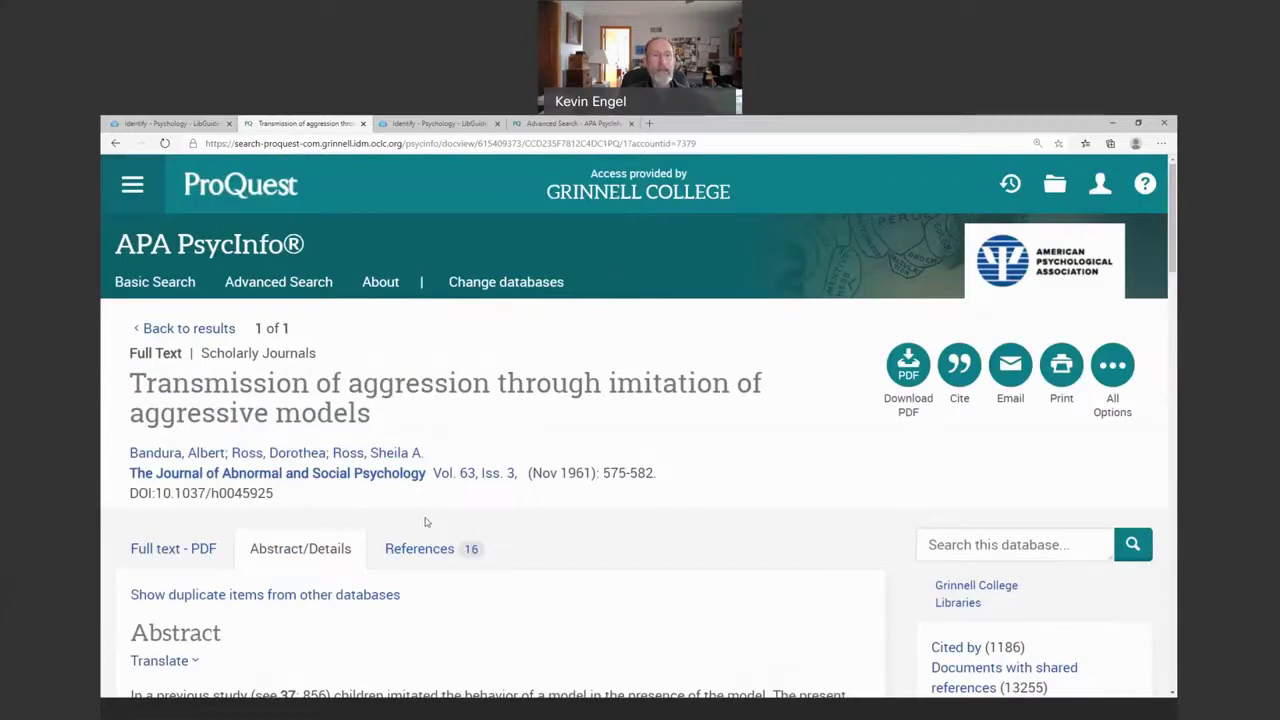
left_click(224, 329)
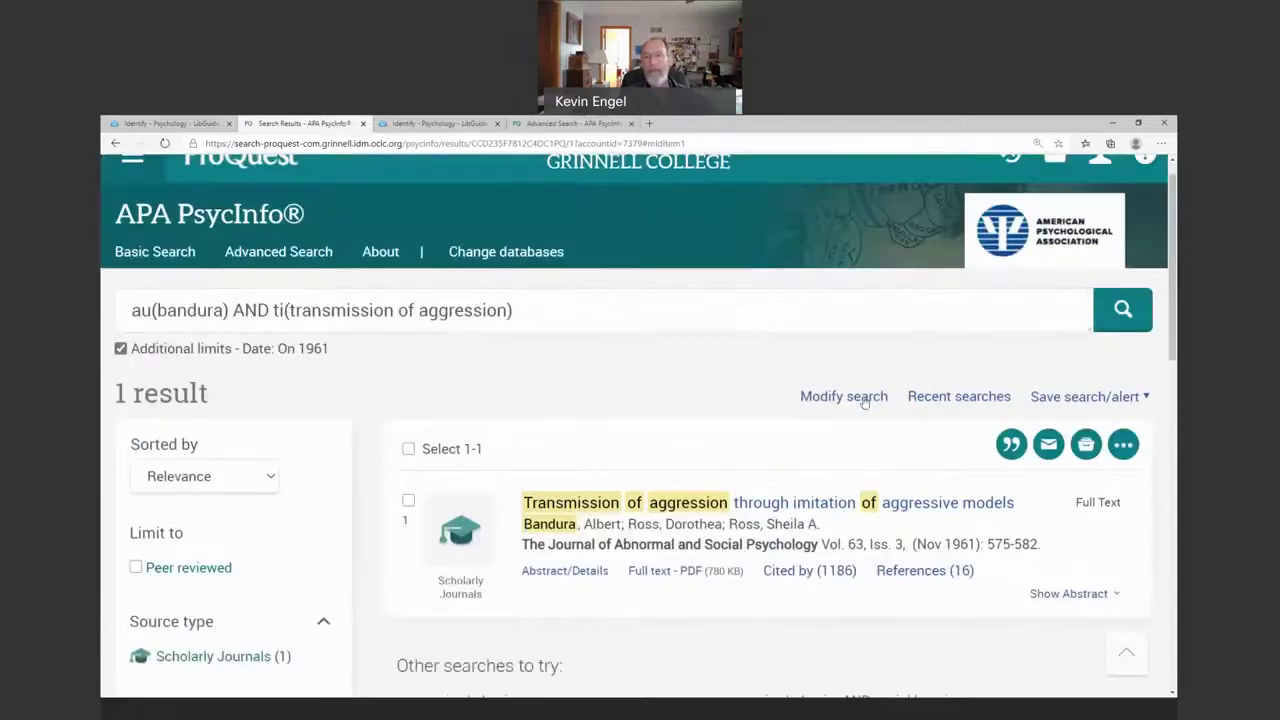
left_click(865, 397)
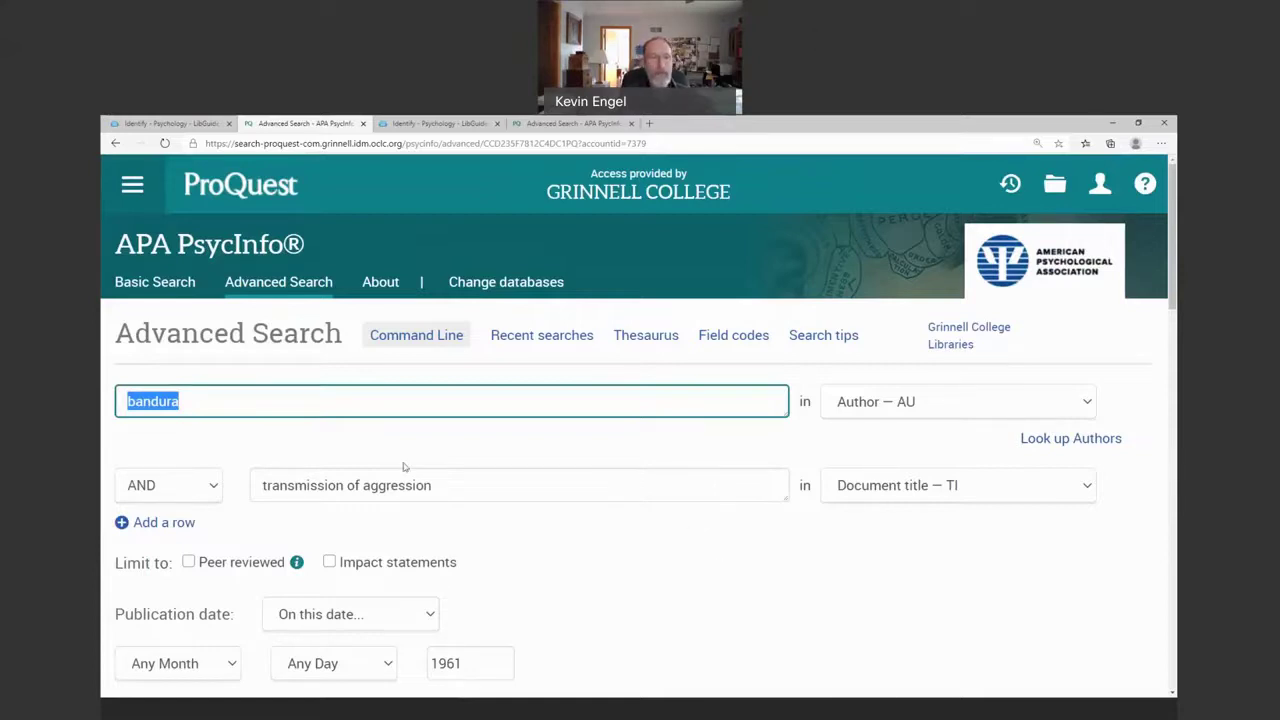
Change the first search row's field to Reference — REF
left_click(196, 433)
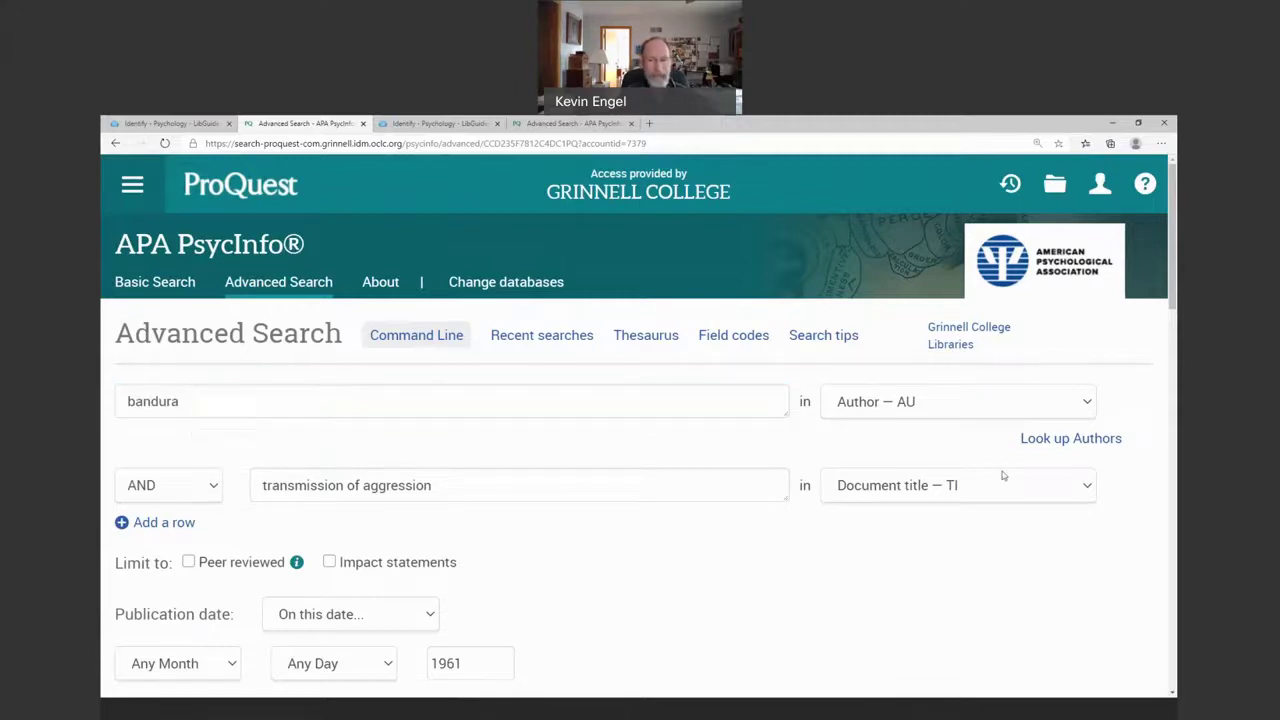
left_click(1087, 404)
scroll(1097, 565, "down", 5)
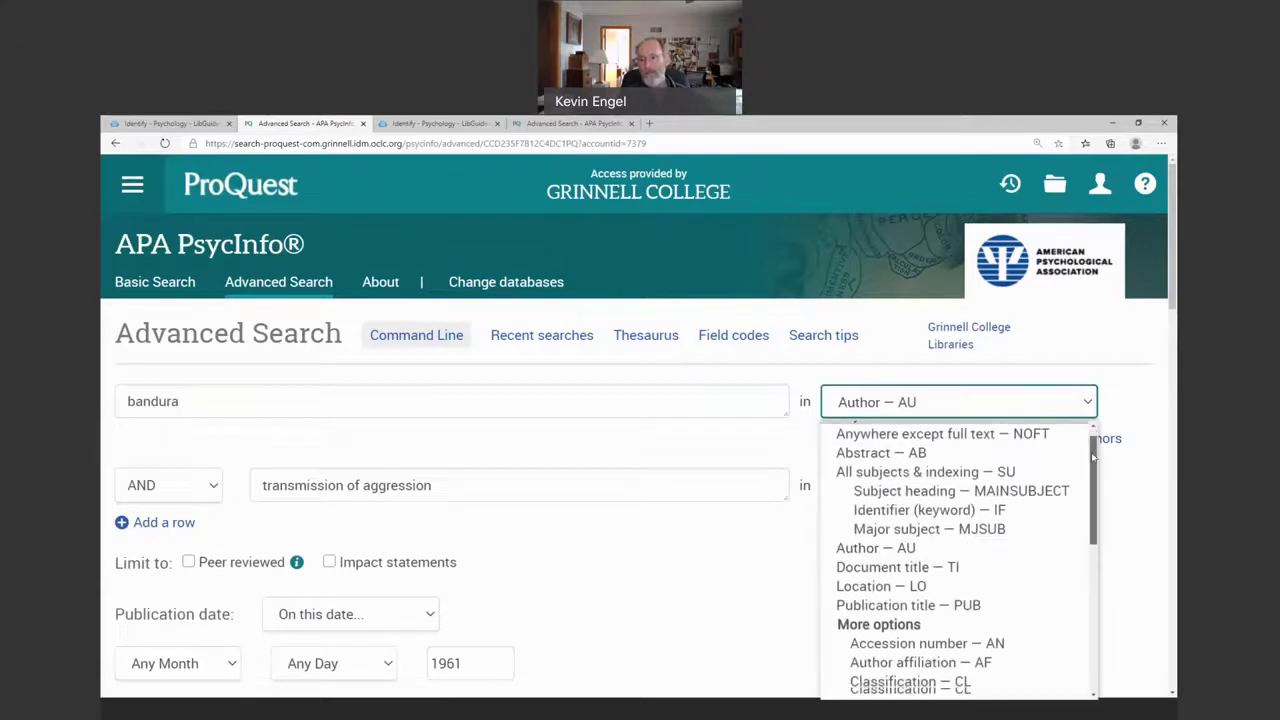
scroll(1097, 565, "down", 2)
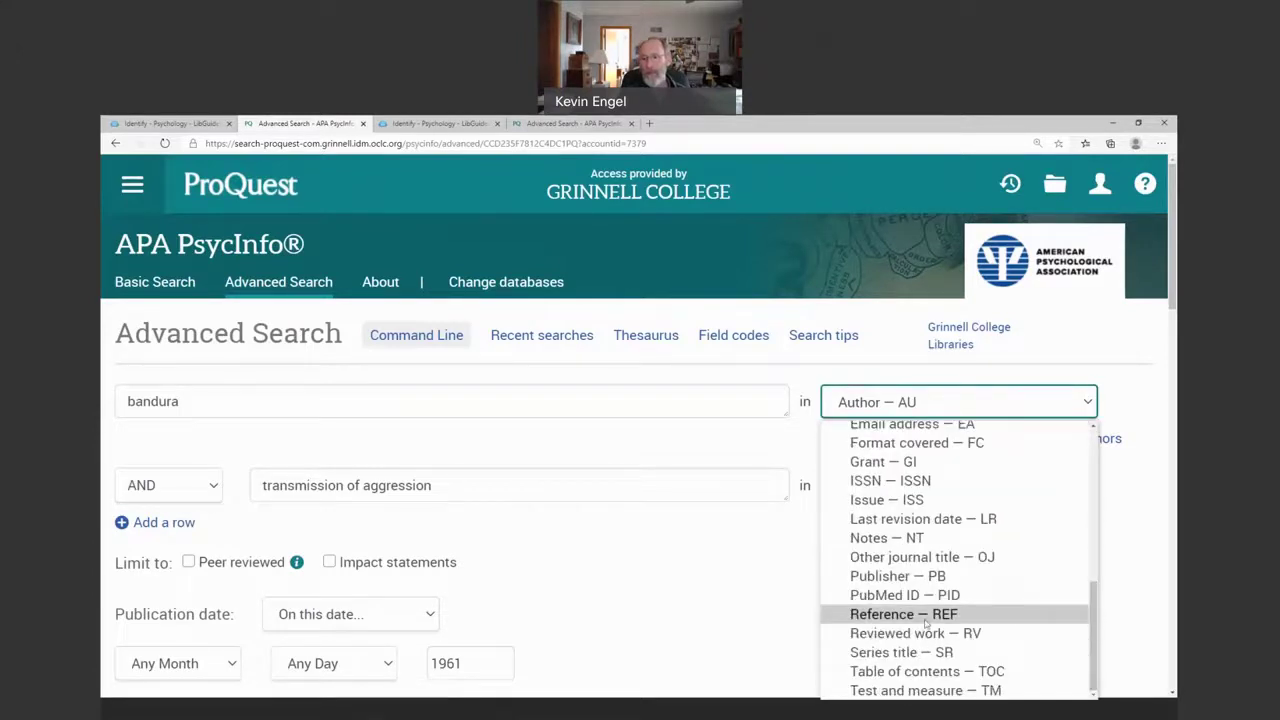
left_click(924, 616)
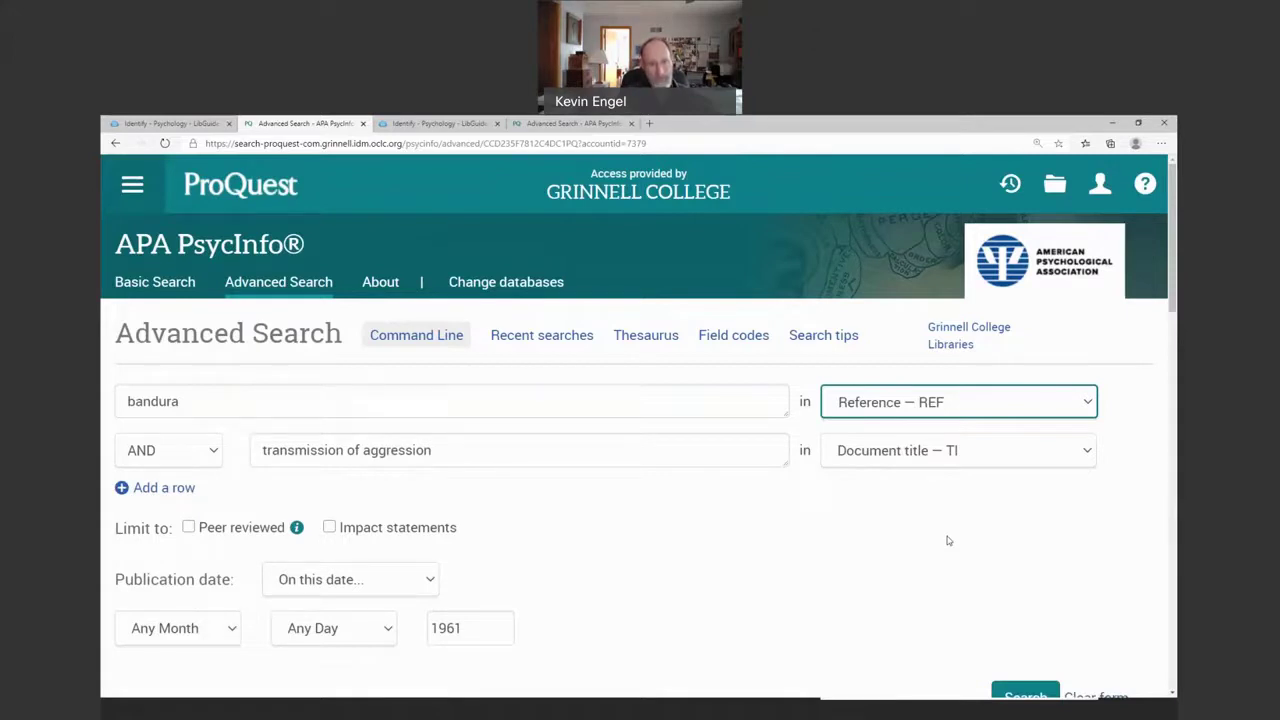
Enclose transmission of aggression in quotation marks as an exact phrase and set the second row's field to Reference — REF
left_click(263, 450)
type("\"")
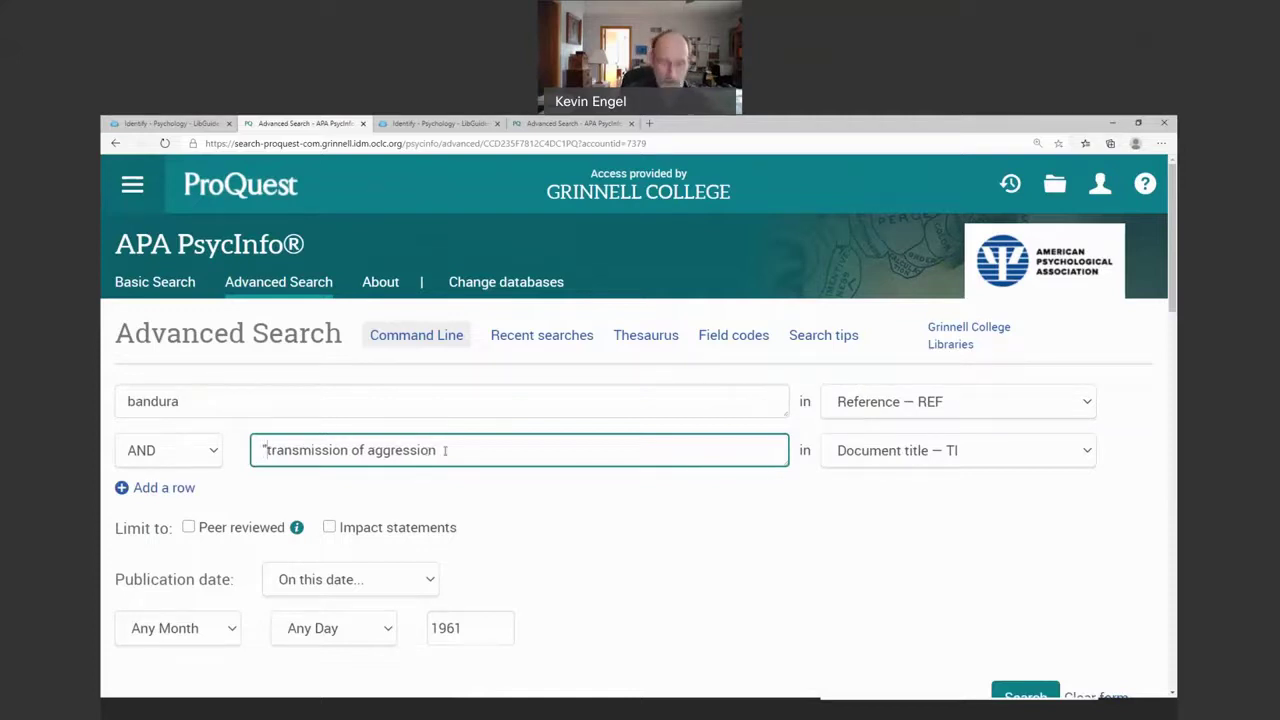
left_click(445, 450)
type("\"")
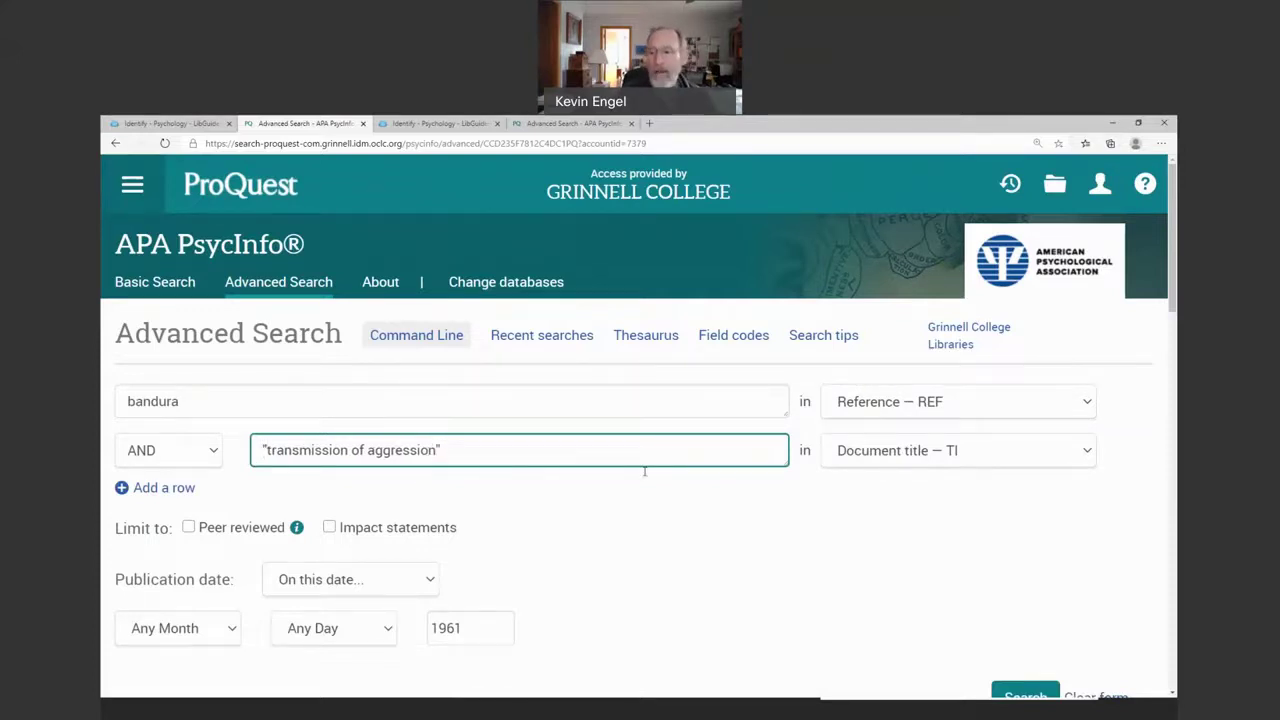
left_click(1088, 453)
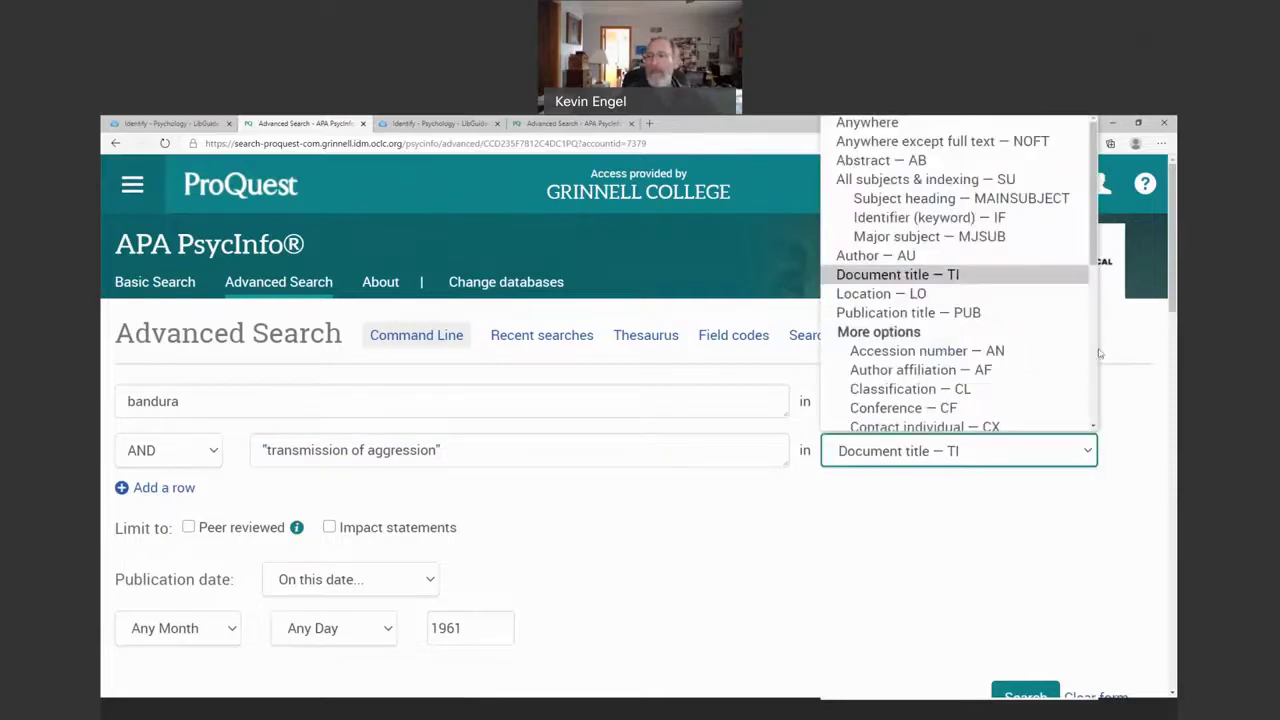
scroll(1099, 353, "down", 4)
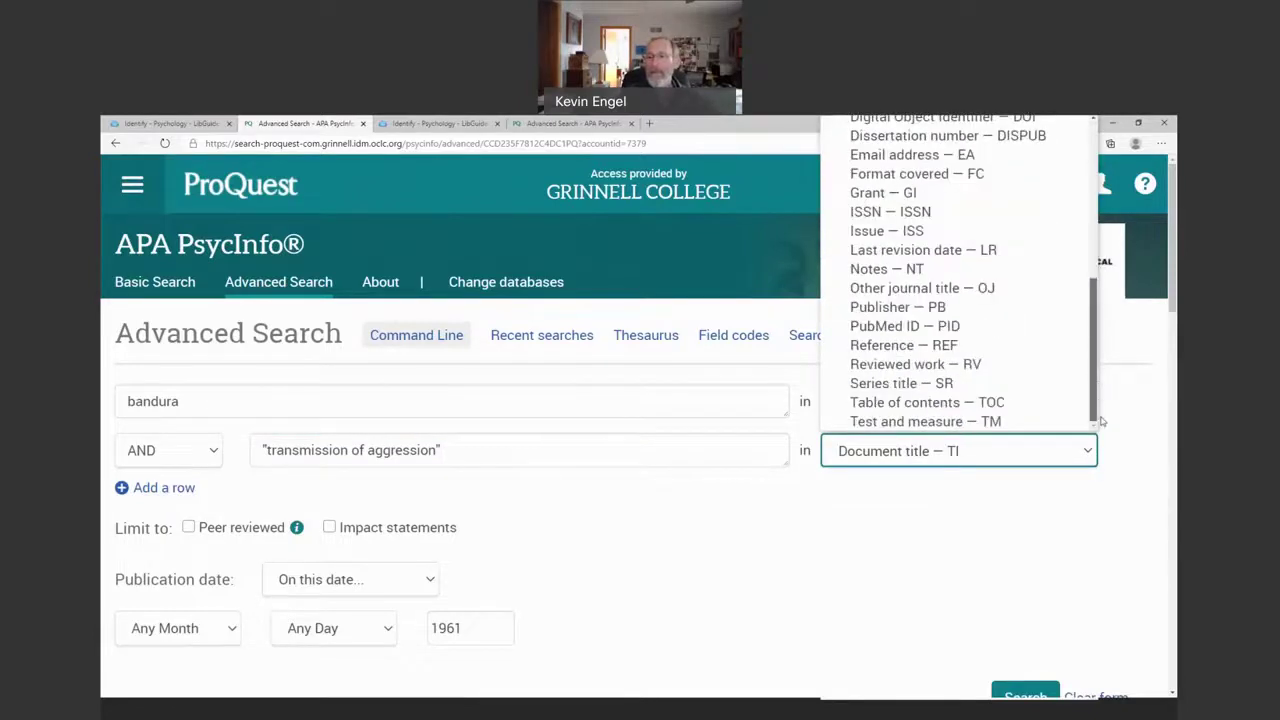
left_click(903, 345)
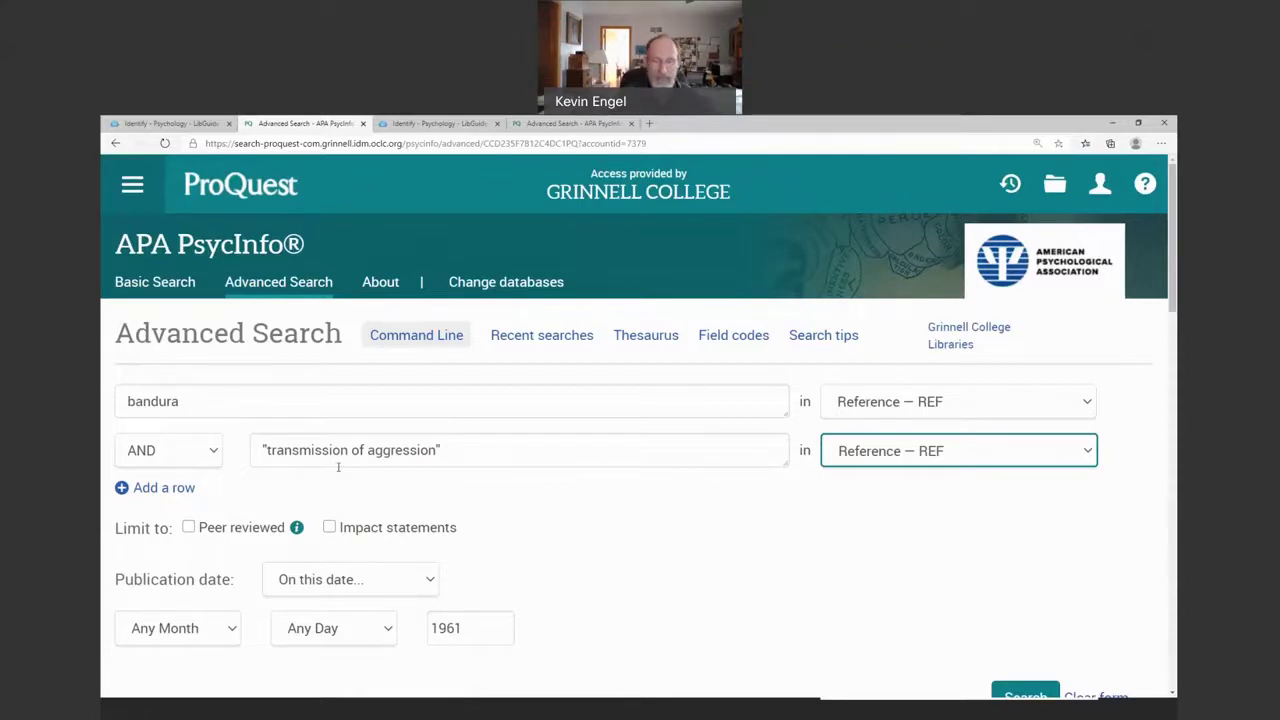
Set the publication date to All dates and run the cited-reference search
scroll(651, 531, "down", 2)
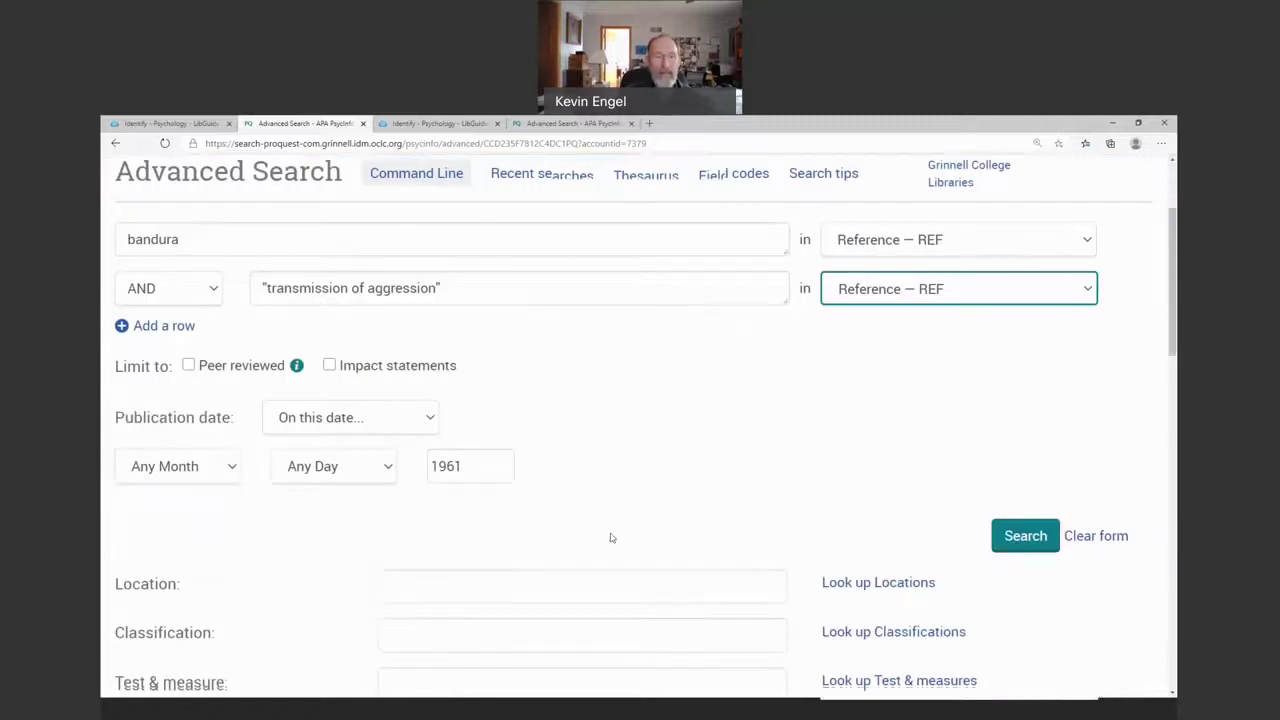
left_click(428, 416)
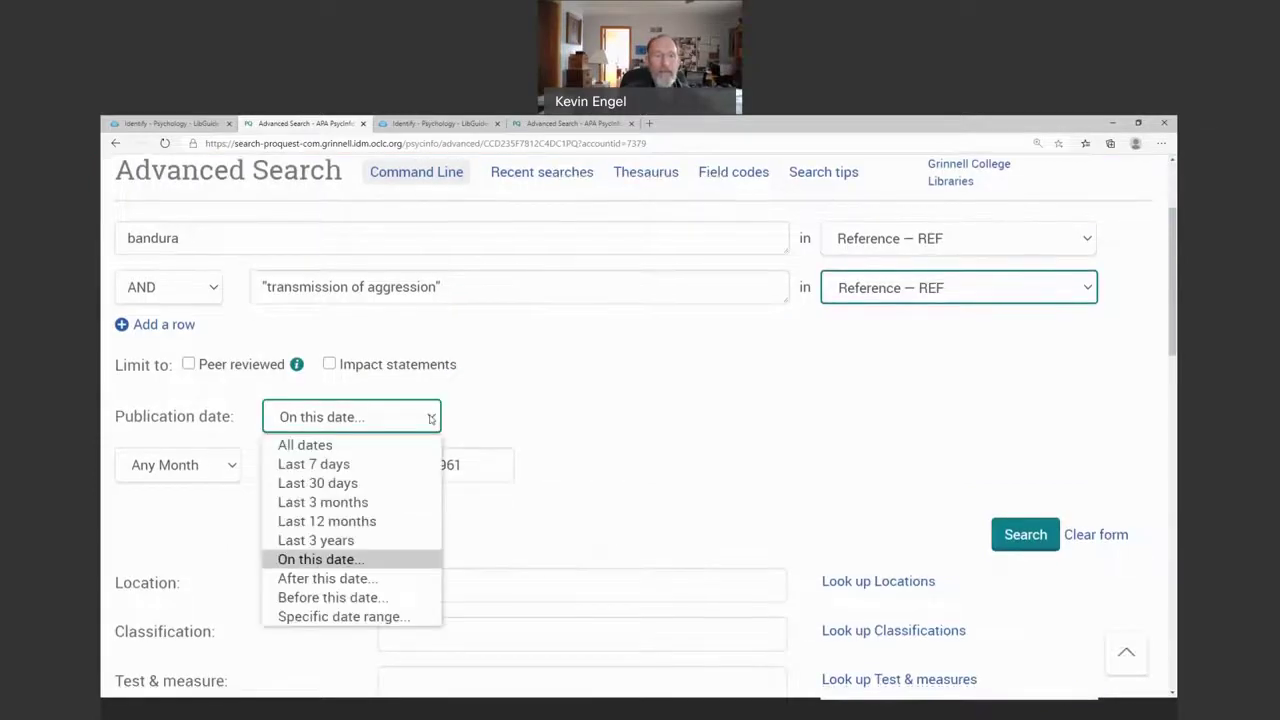
left_click(386, 444)
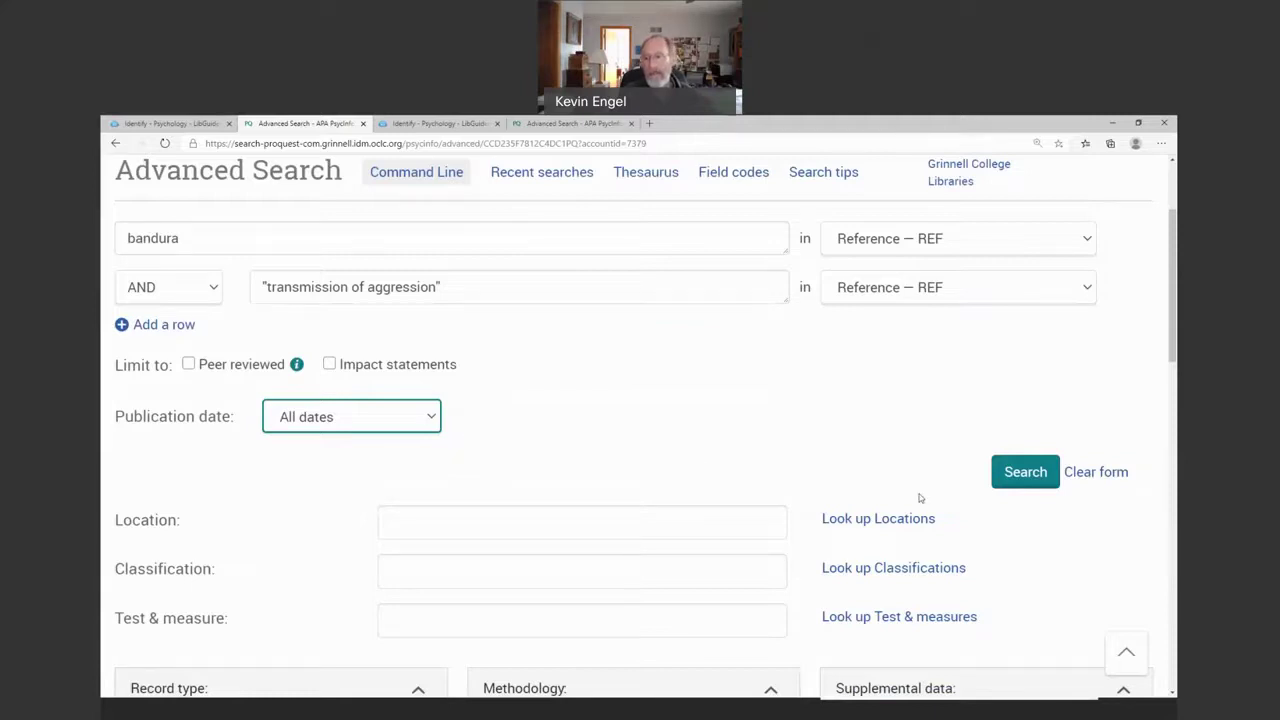
left_click(1020, 472)
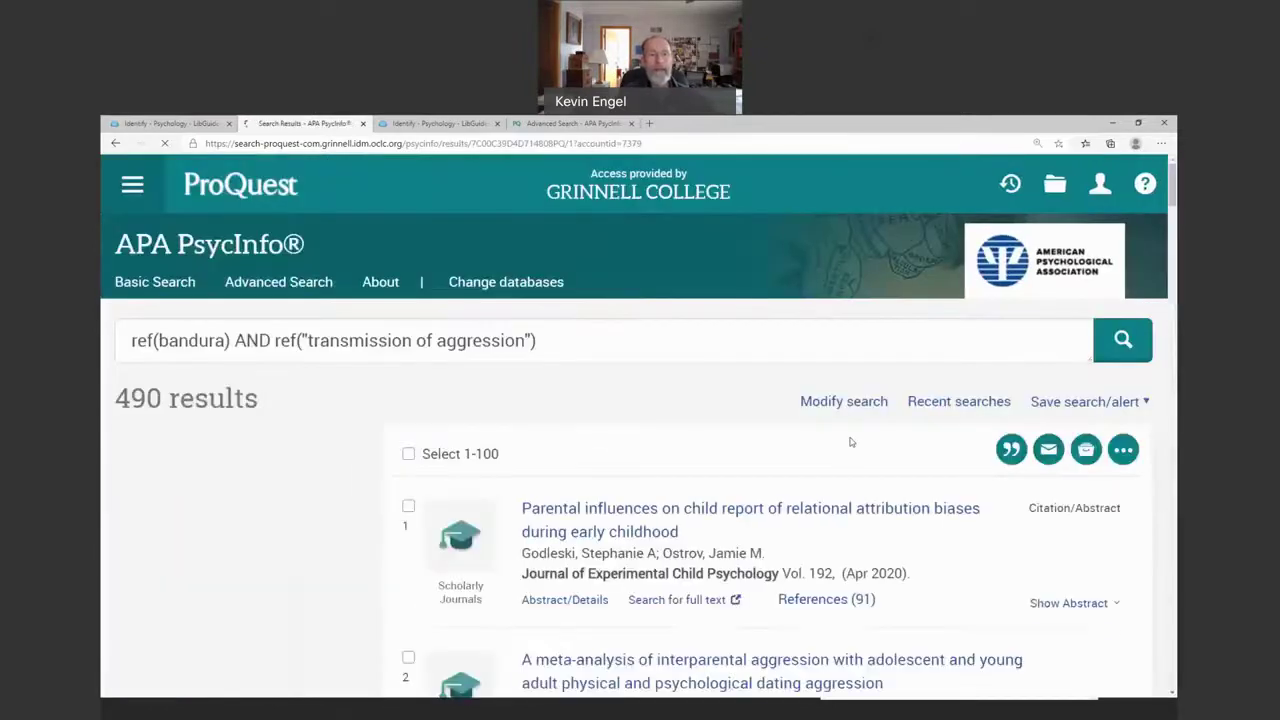
Reopen the cited-reference search for modification and add a third search row
scroll(626, 448, "down", 1)
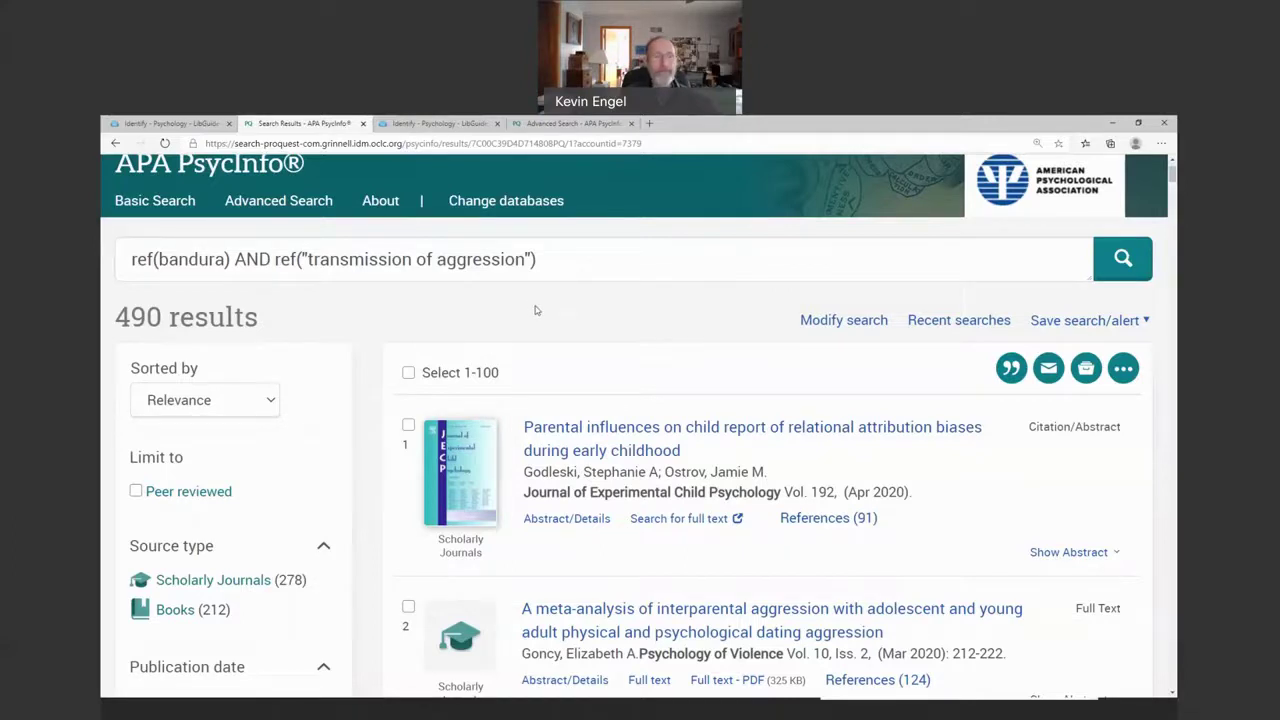
left_click(800, 328)
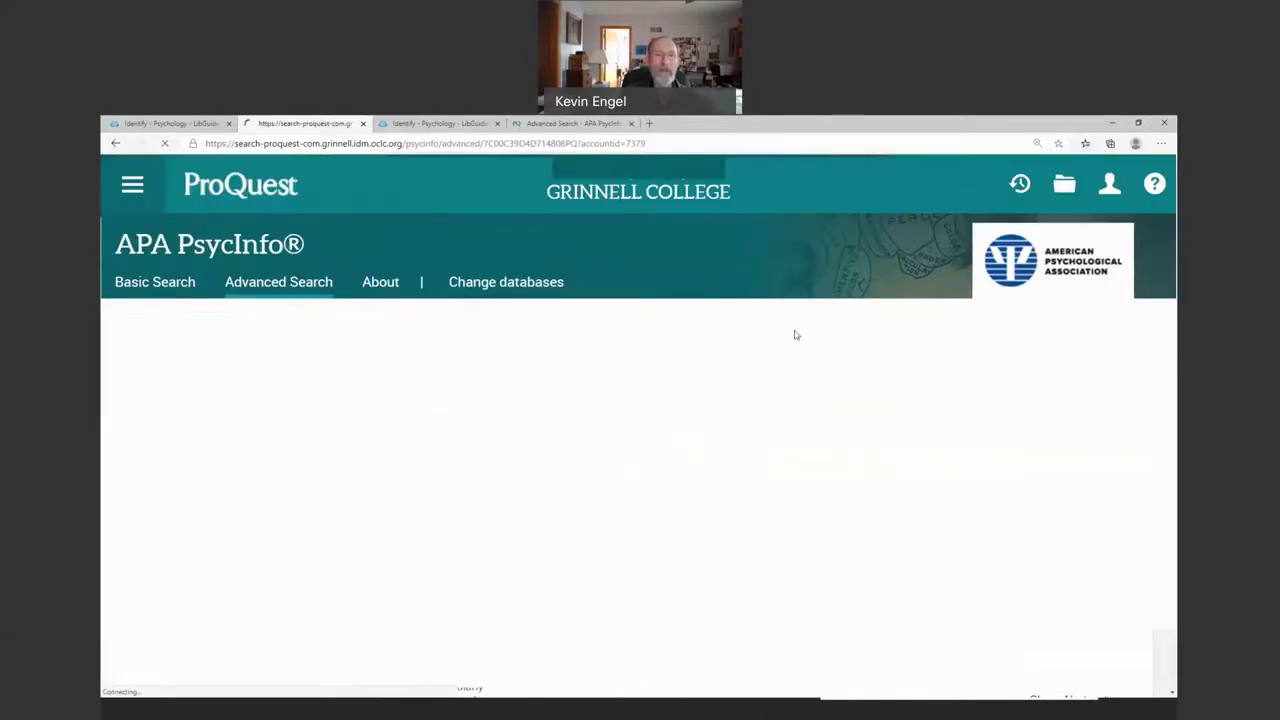
left_click(156, 489)
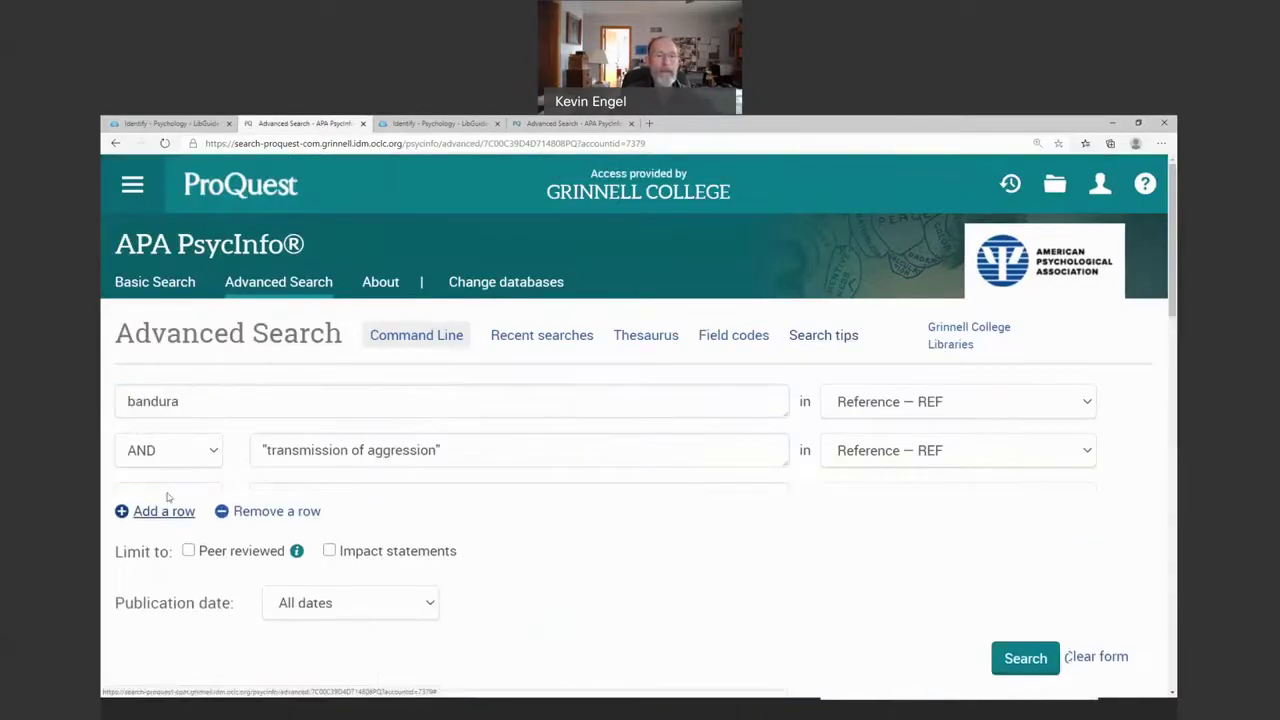
left_click(257, 497)
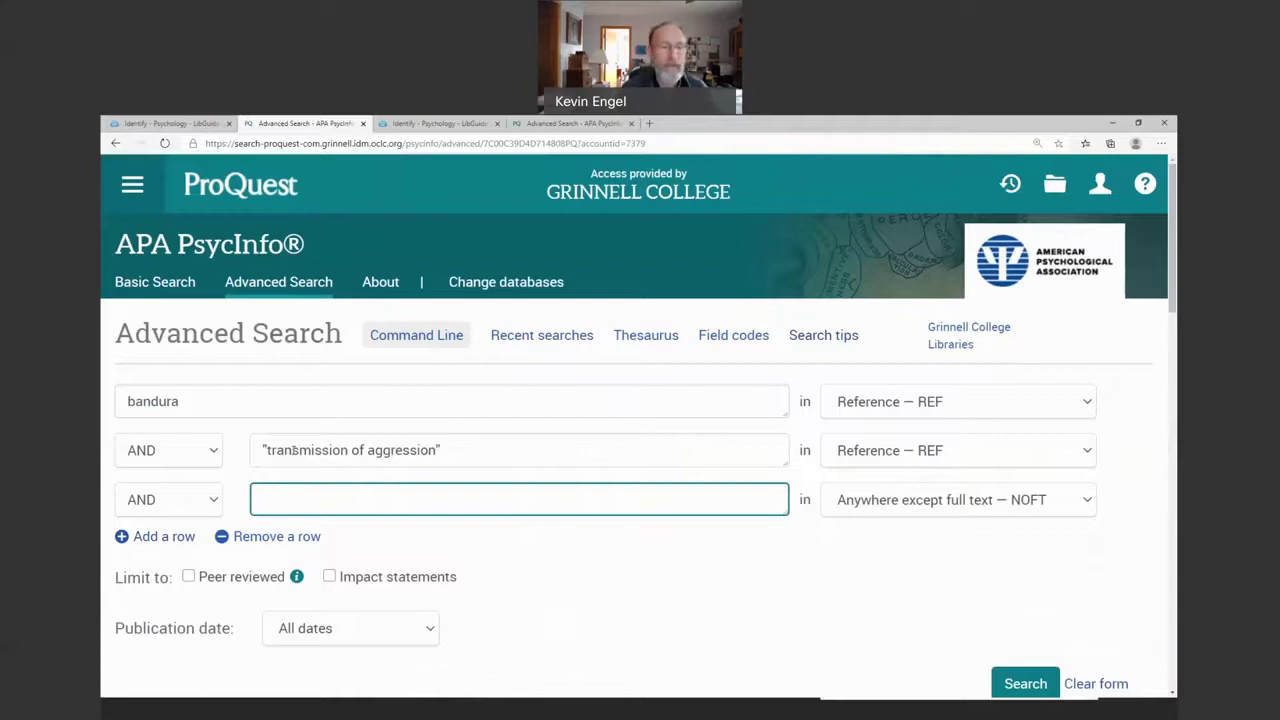
Enter aggressiveness OR "childhood development" OR imitation as the third row's search terms
type("aggre")
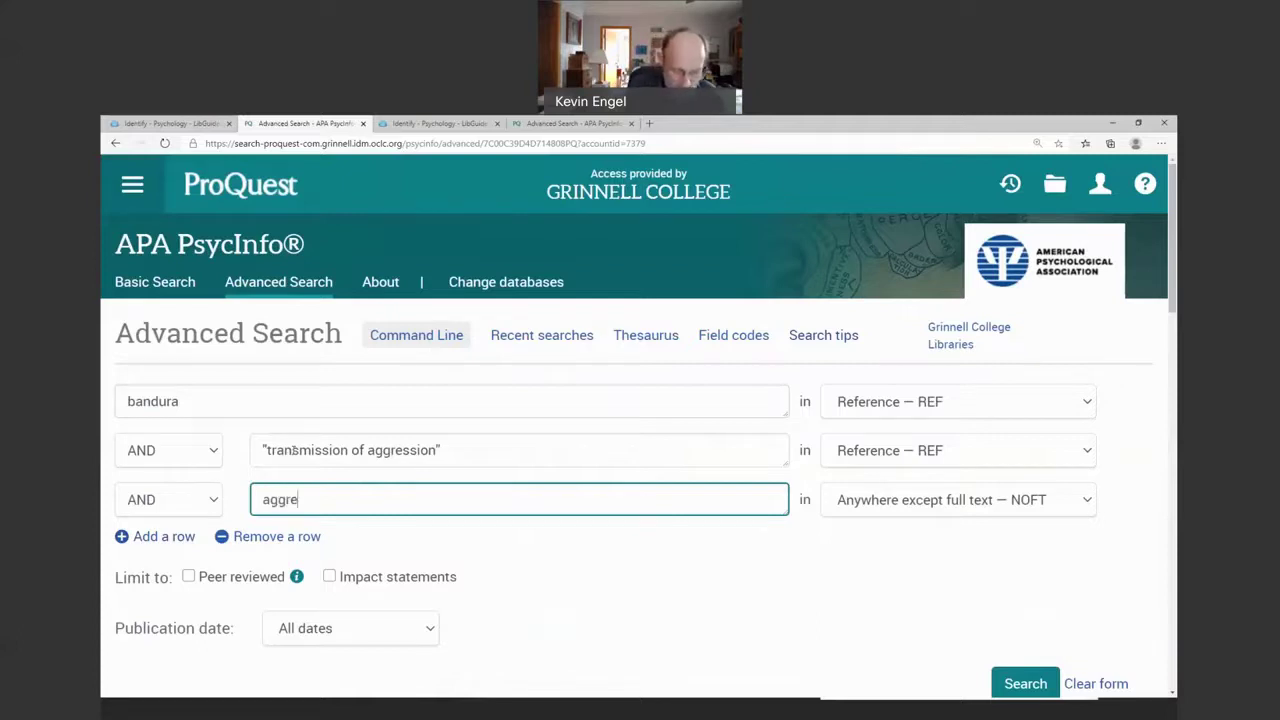
type("ssiveness")
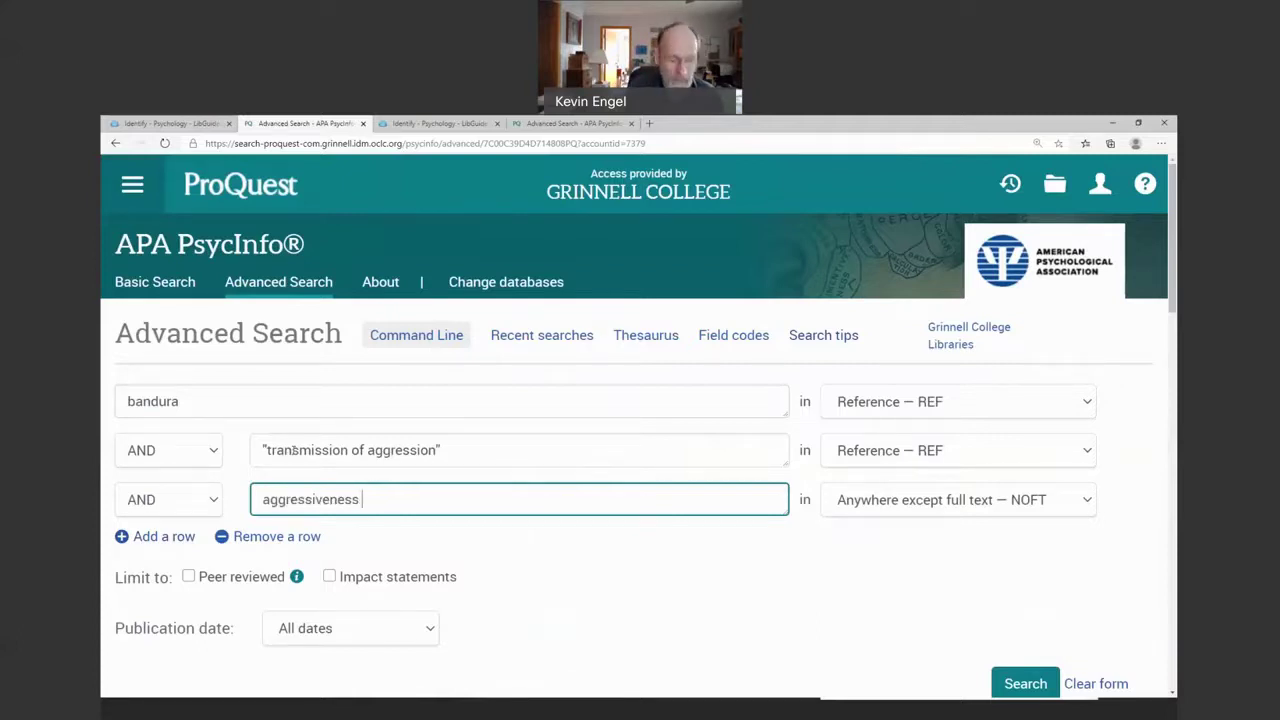
type(" OR")
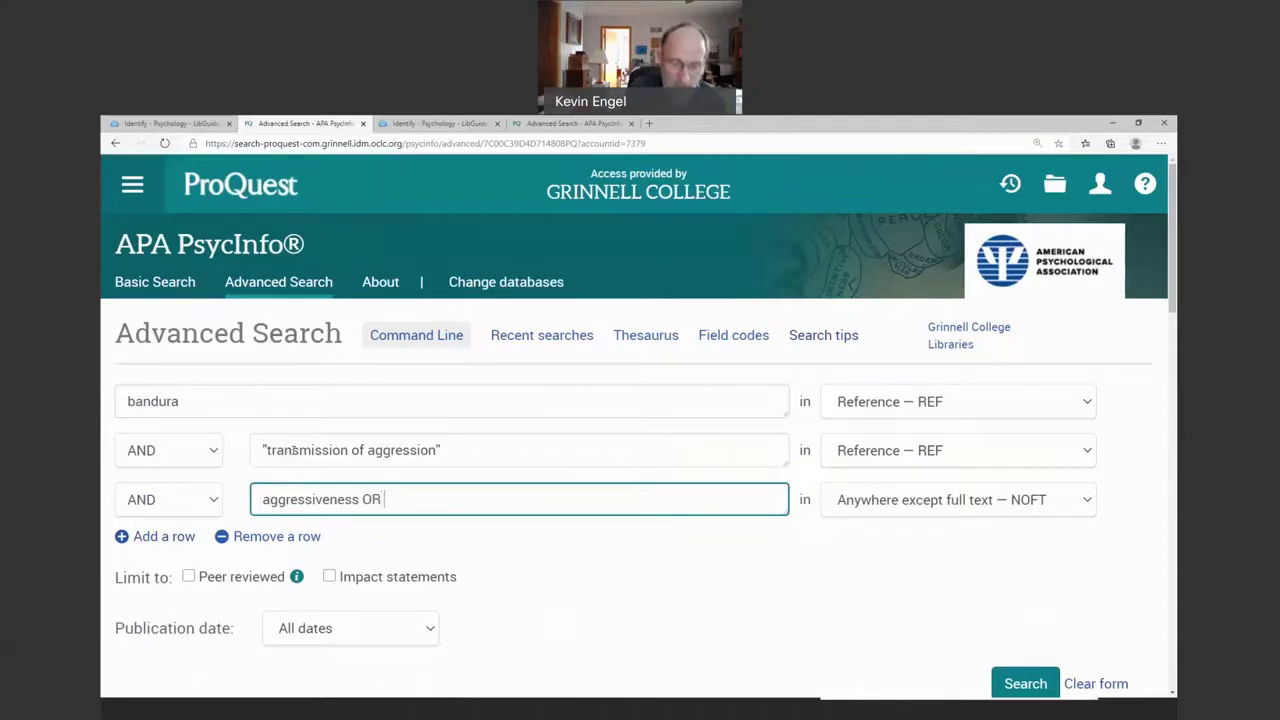
type(" \"")
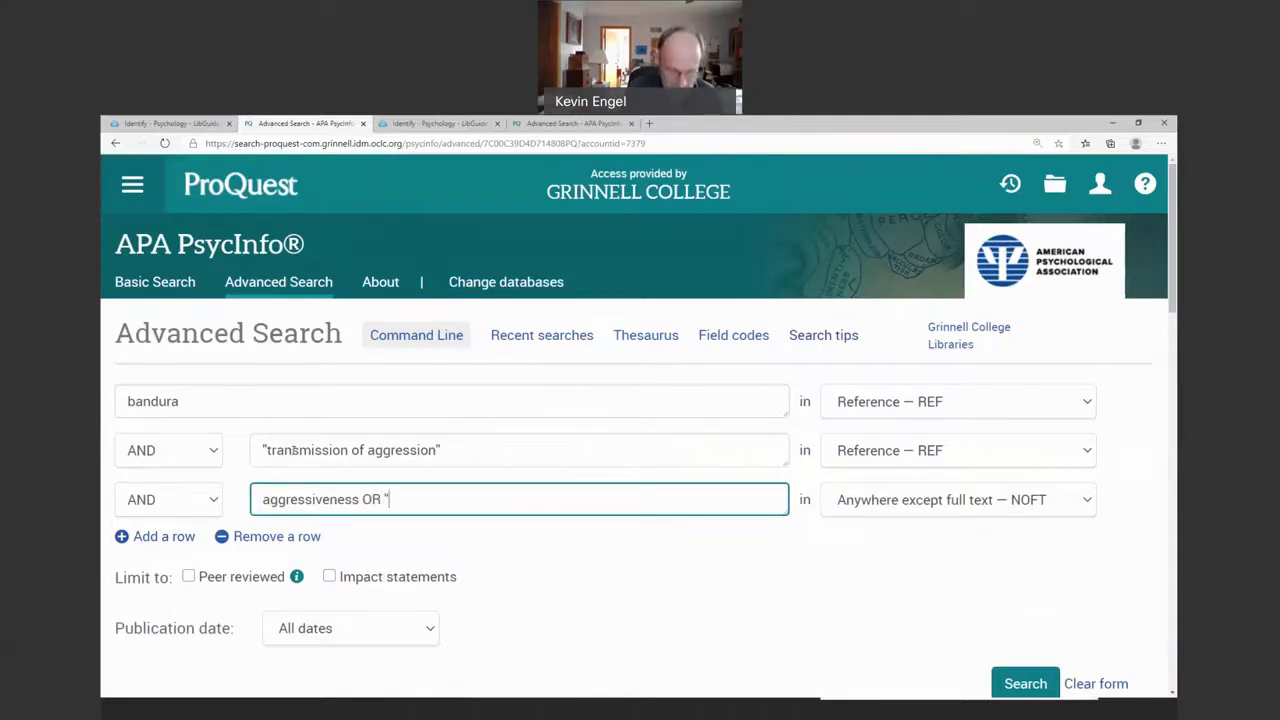
type("childhood")
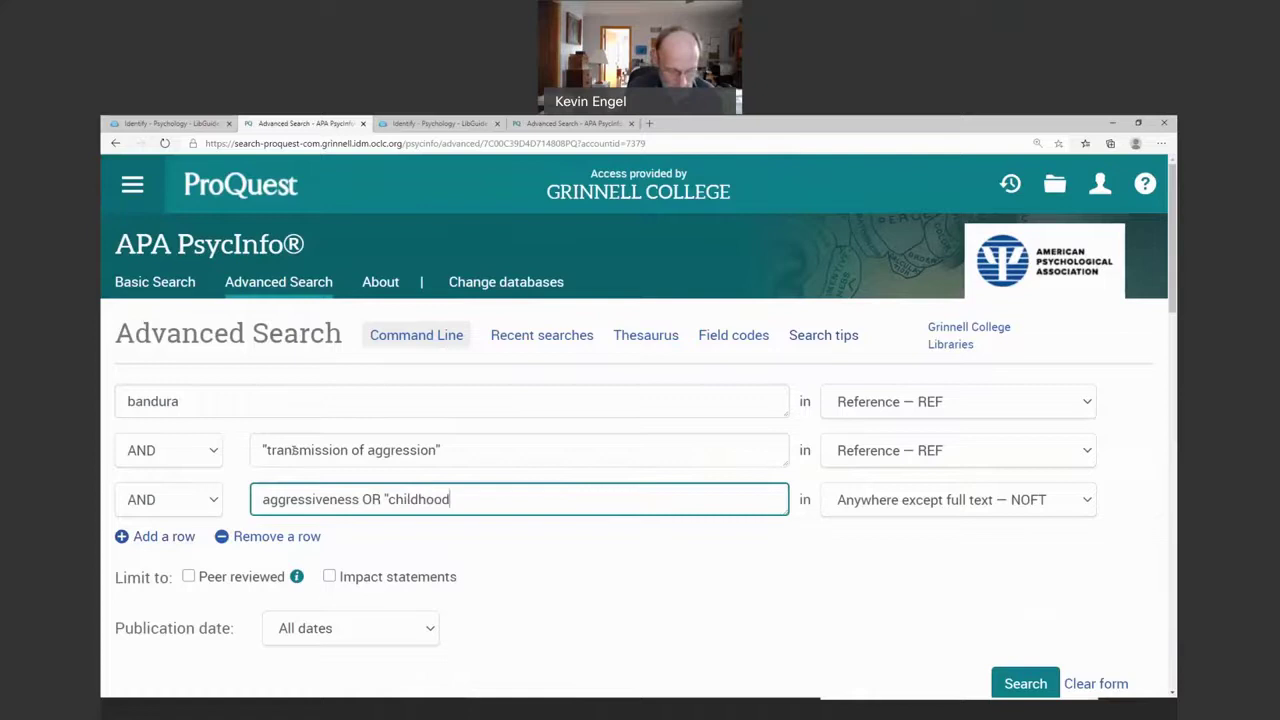
type(" development")
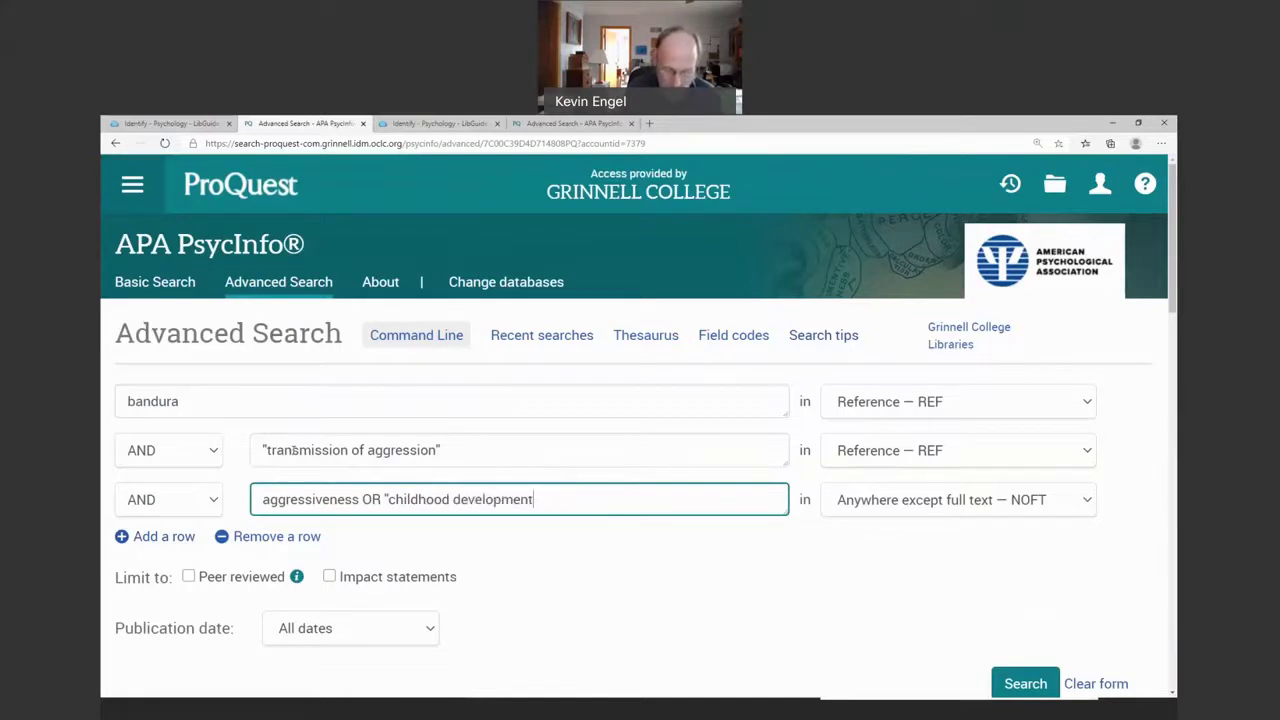
type("\" OR")
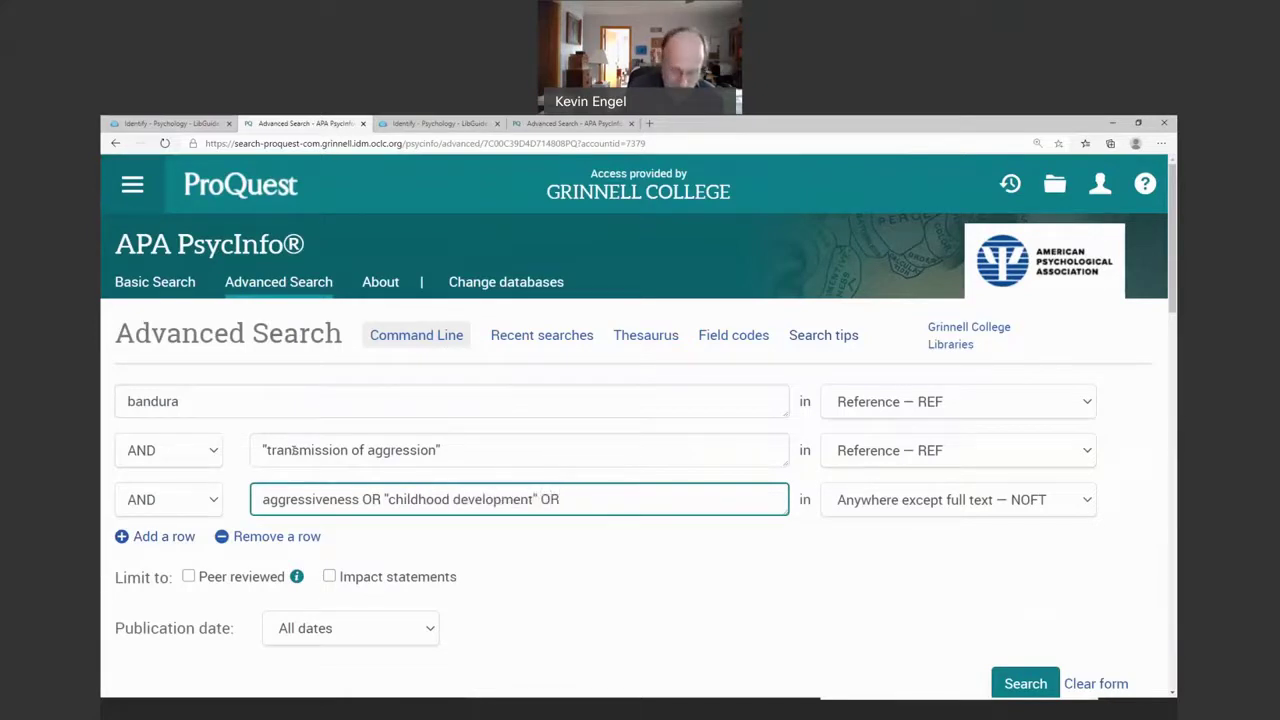
type(" imitation")
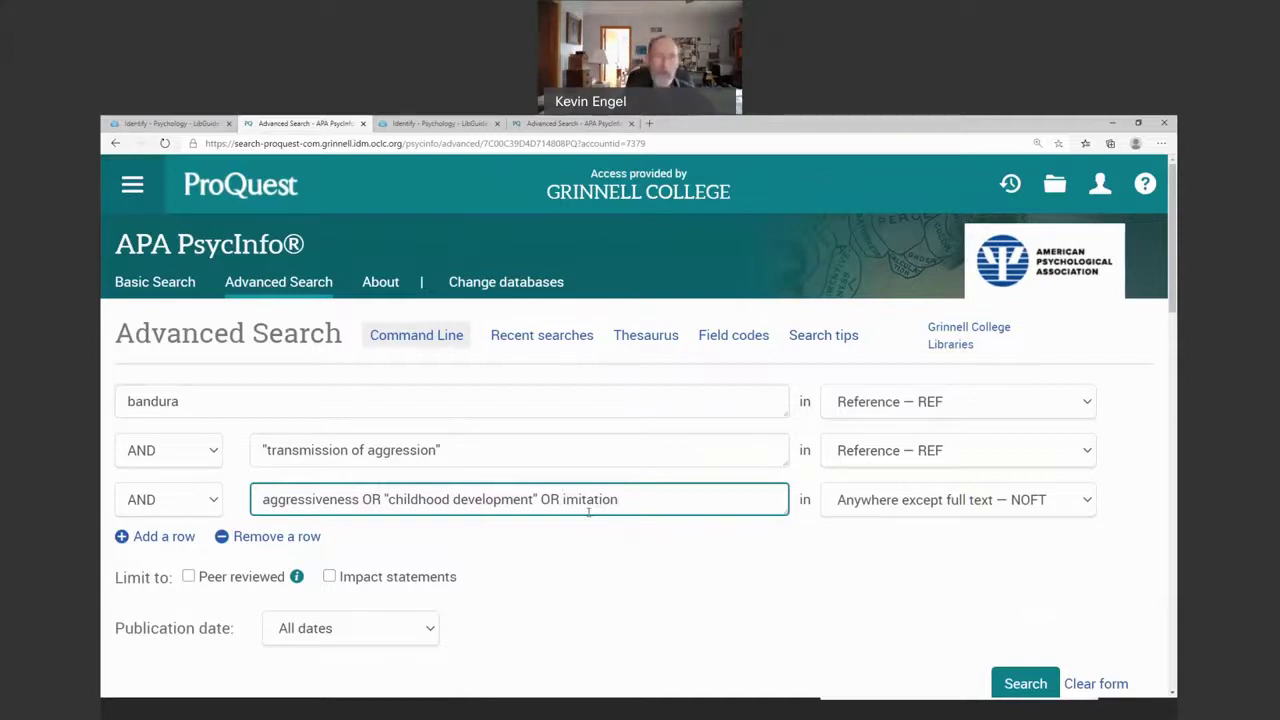
Set the third row's field to Major subject — MJSUB
left_click(1087, 502)
scroll(998, 380, "down", 1)
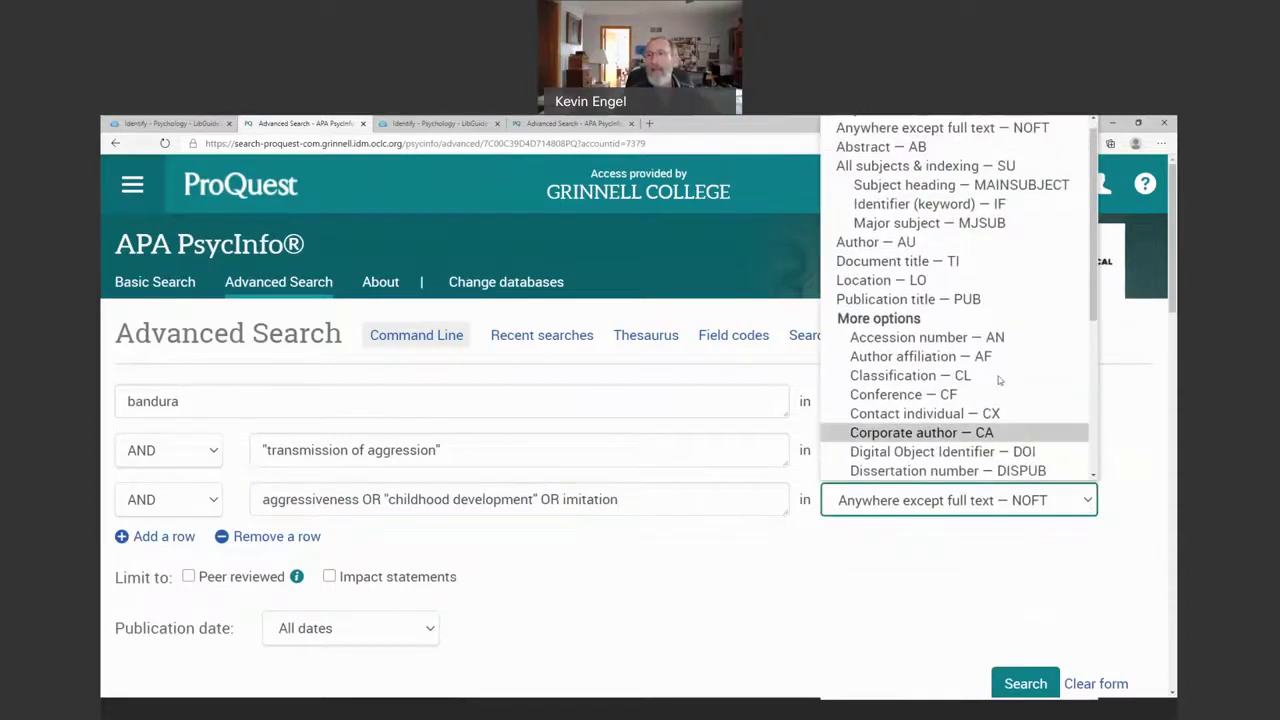
left_click(929, 222)
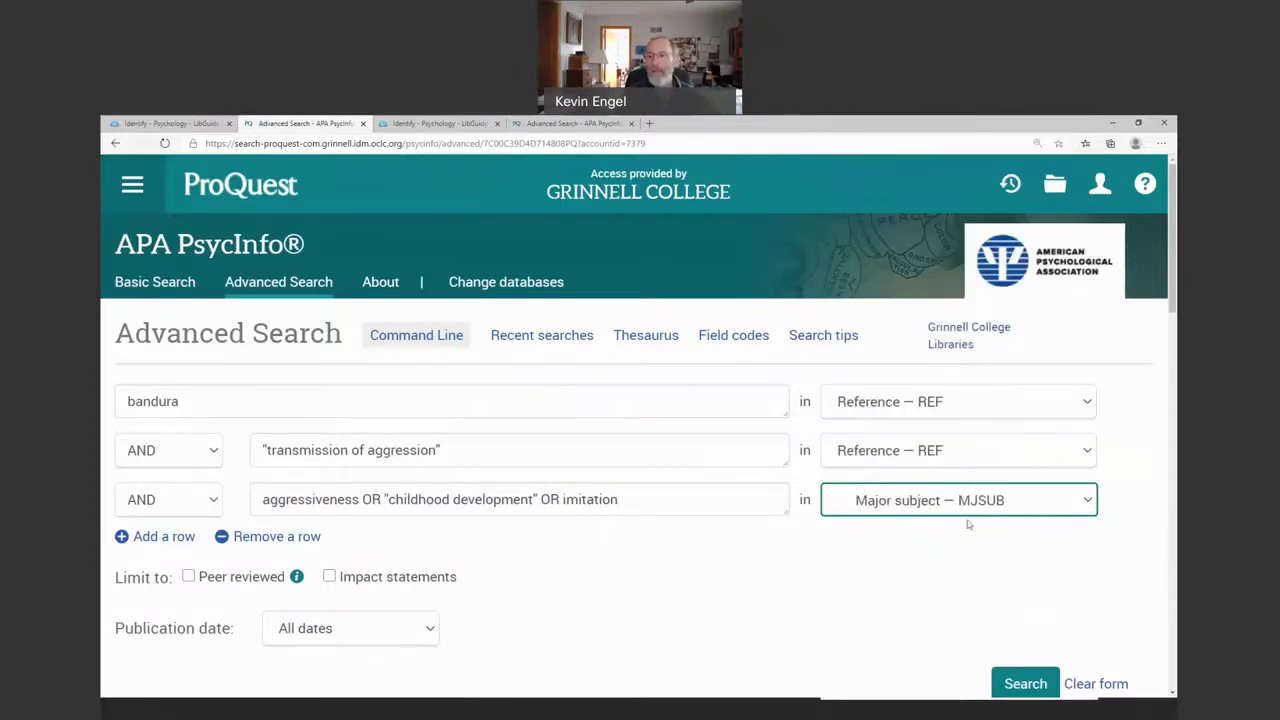
Try Subject heading — MAINSUBJECT as the third row's field, and return it to Major subject — MJSUB
left_click(1088, 502)
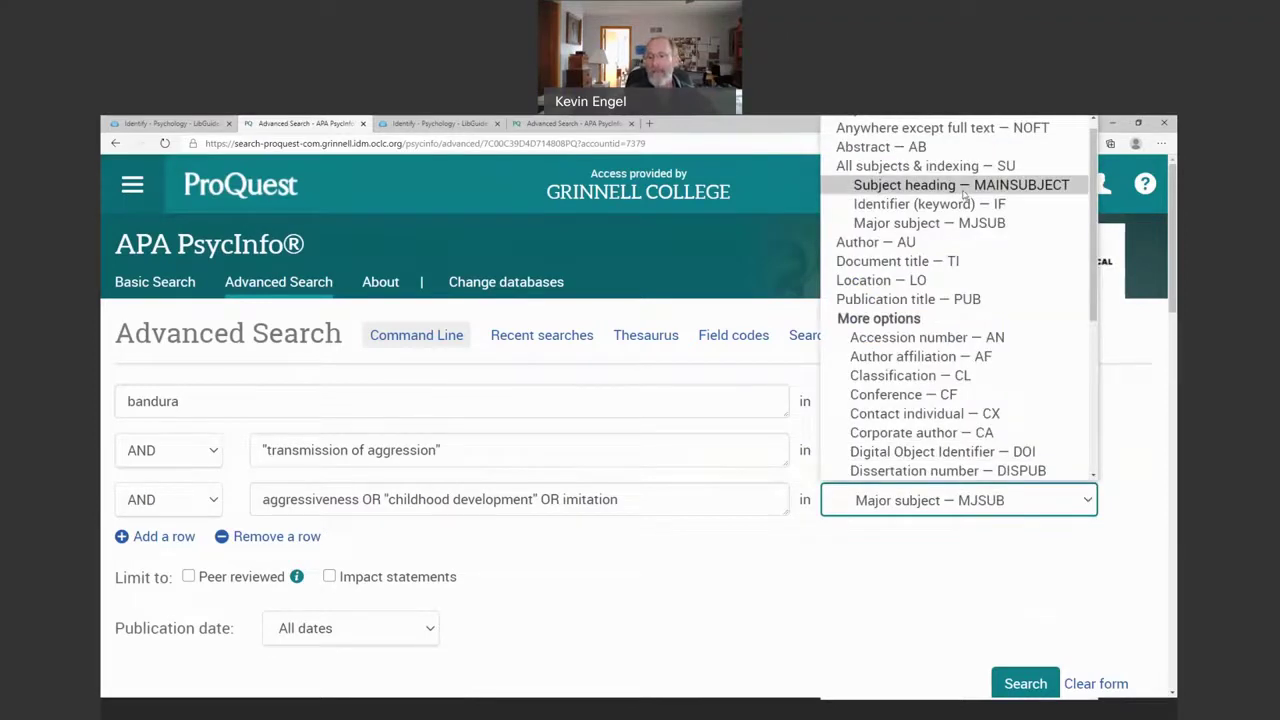
left_click(961, 185)
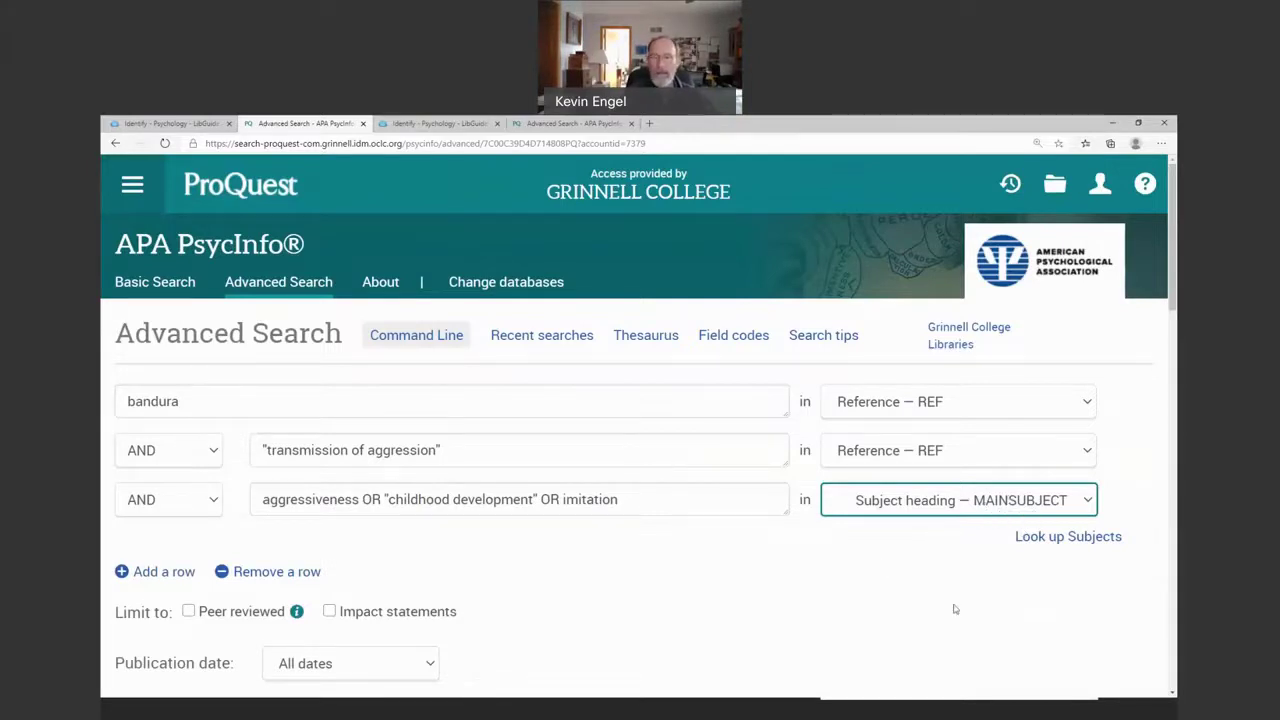
left_click(1020, 500)
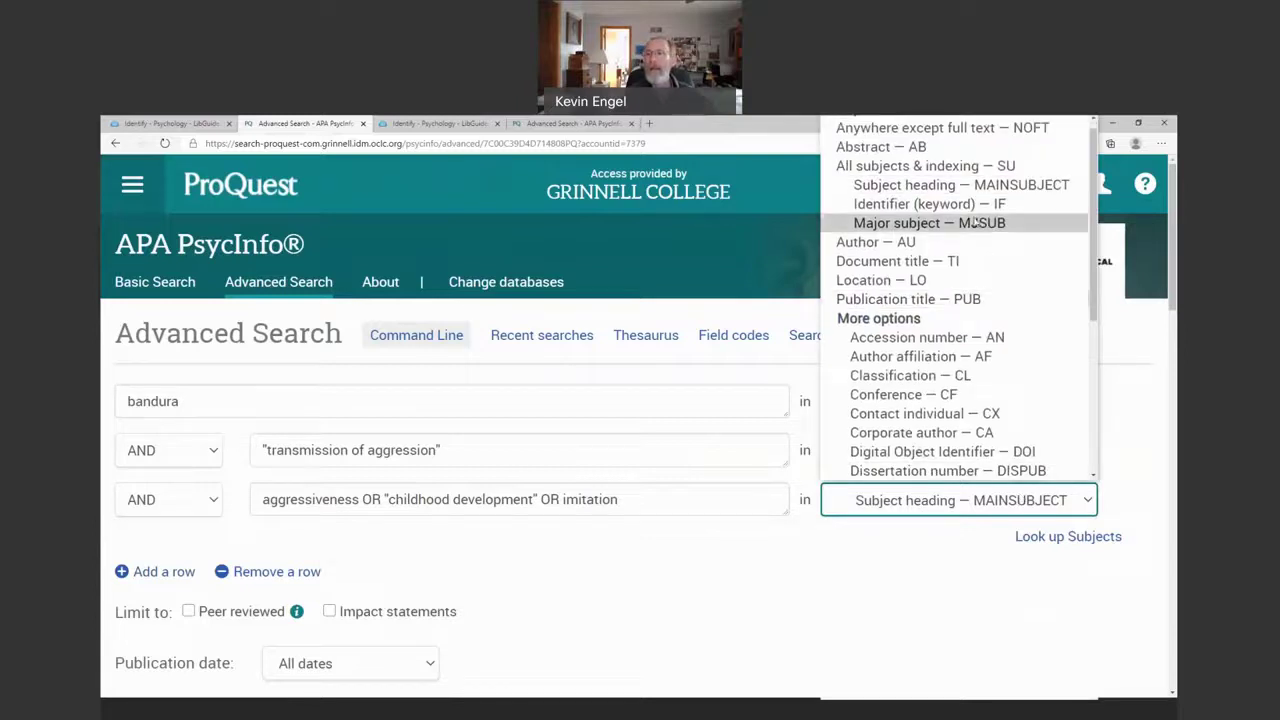
left_click(960, 222)
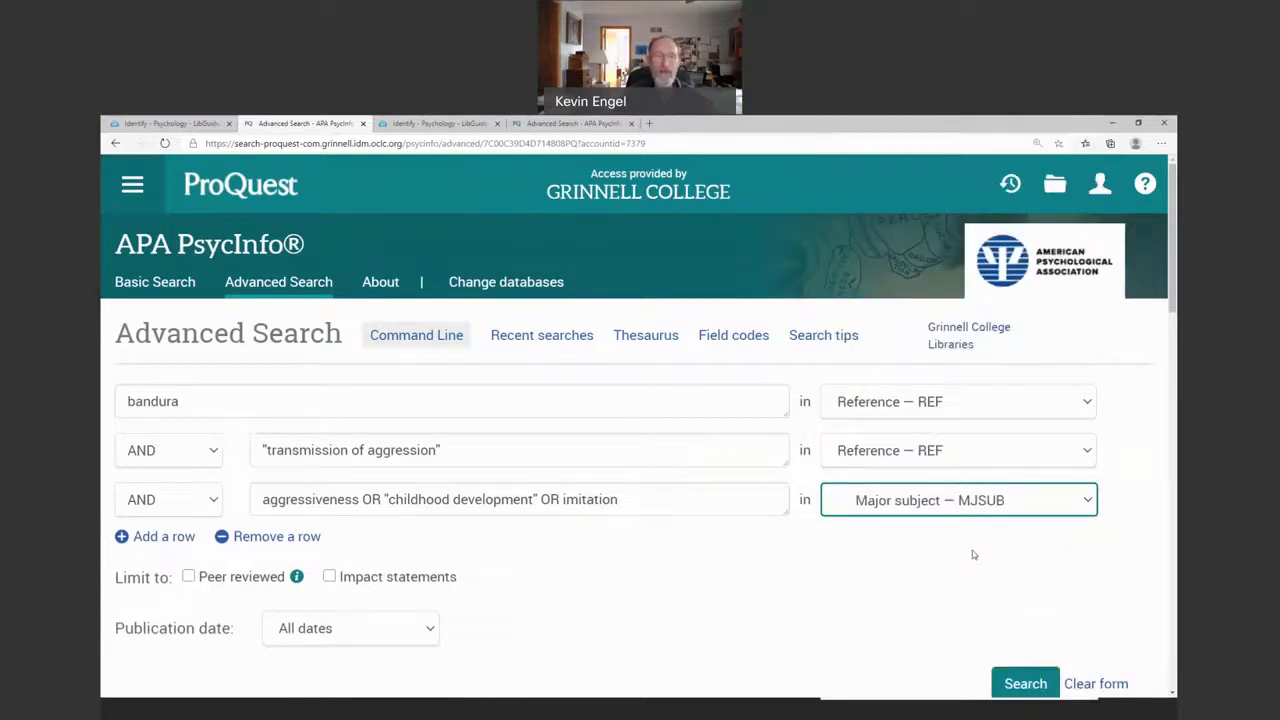
Run the search combining the two cited-reference rows with the major subject terms and look over the first results
scroll(972, 550, "down", 2)
left_click(1036, 523)
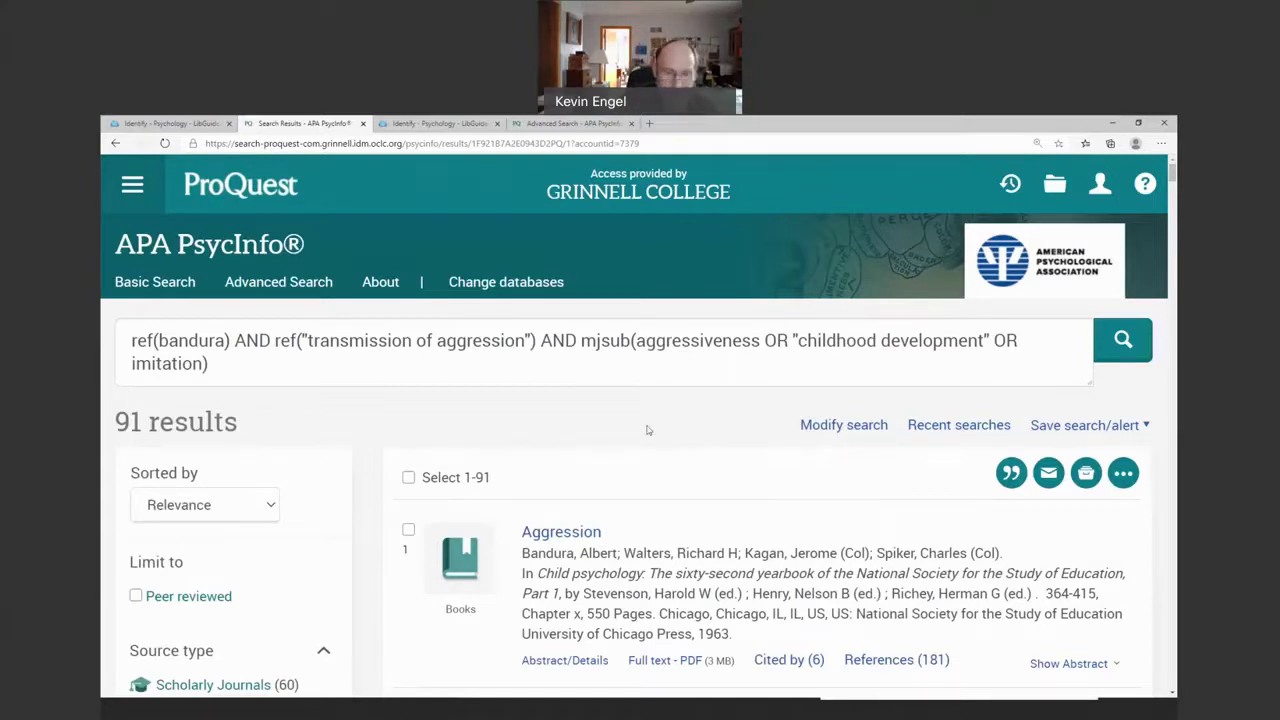
scroll(584, 412, "down", 1)
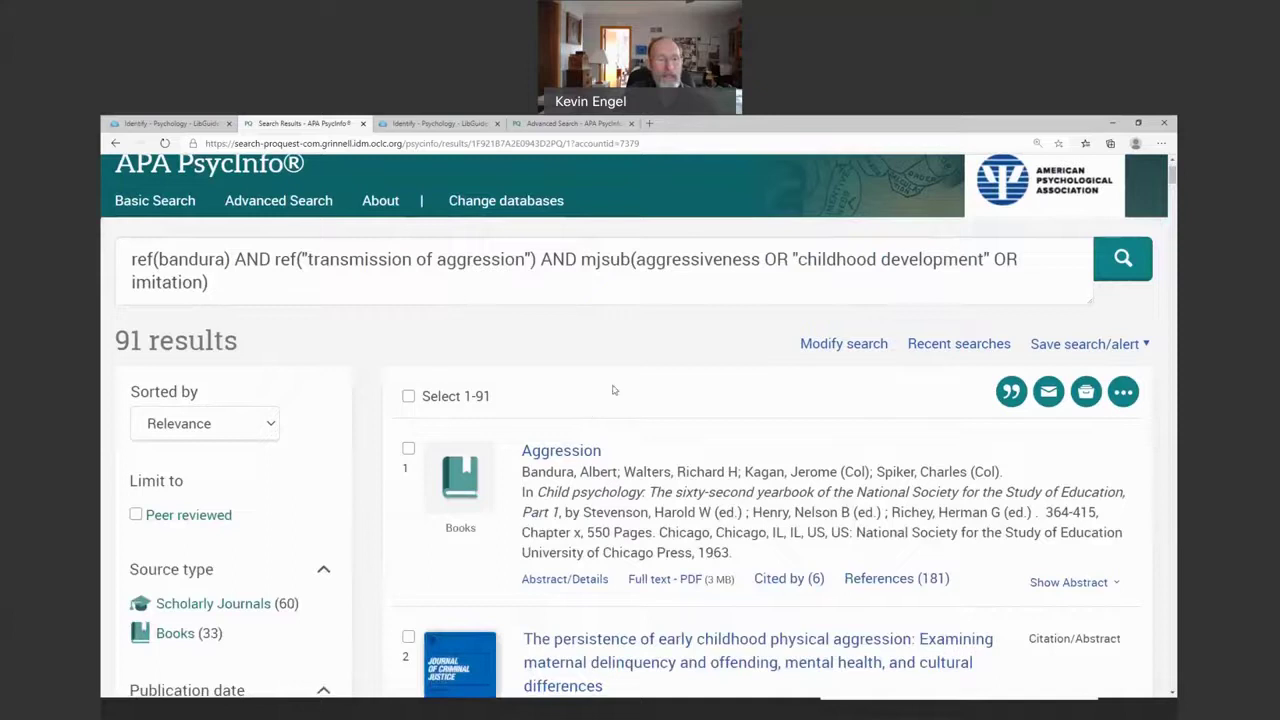
scroll(614, 390, "down", 1)
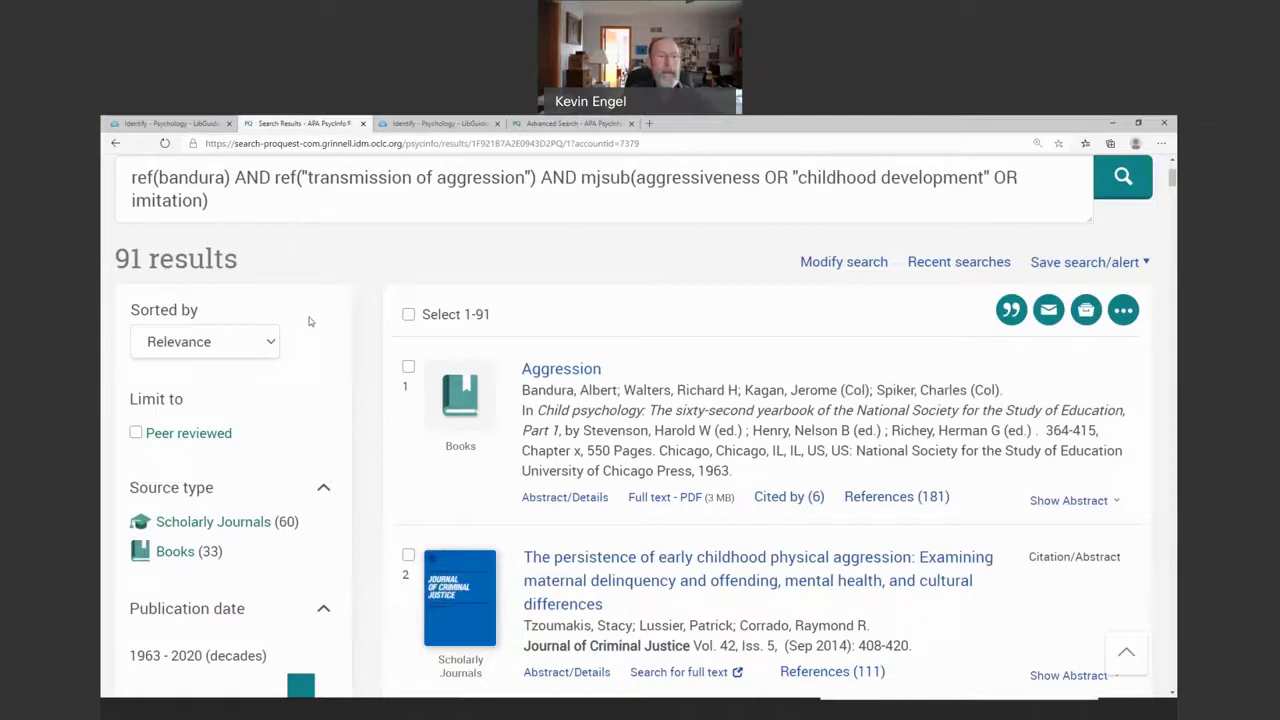
Filter the results to include the age groups Childhood (birth-12 yrs) and Preschool Age (2-5 yrs)
scroll(310, 321, "down", 5)
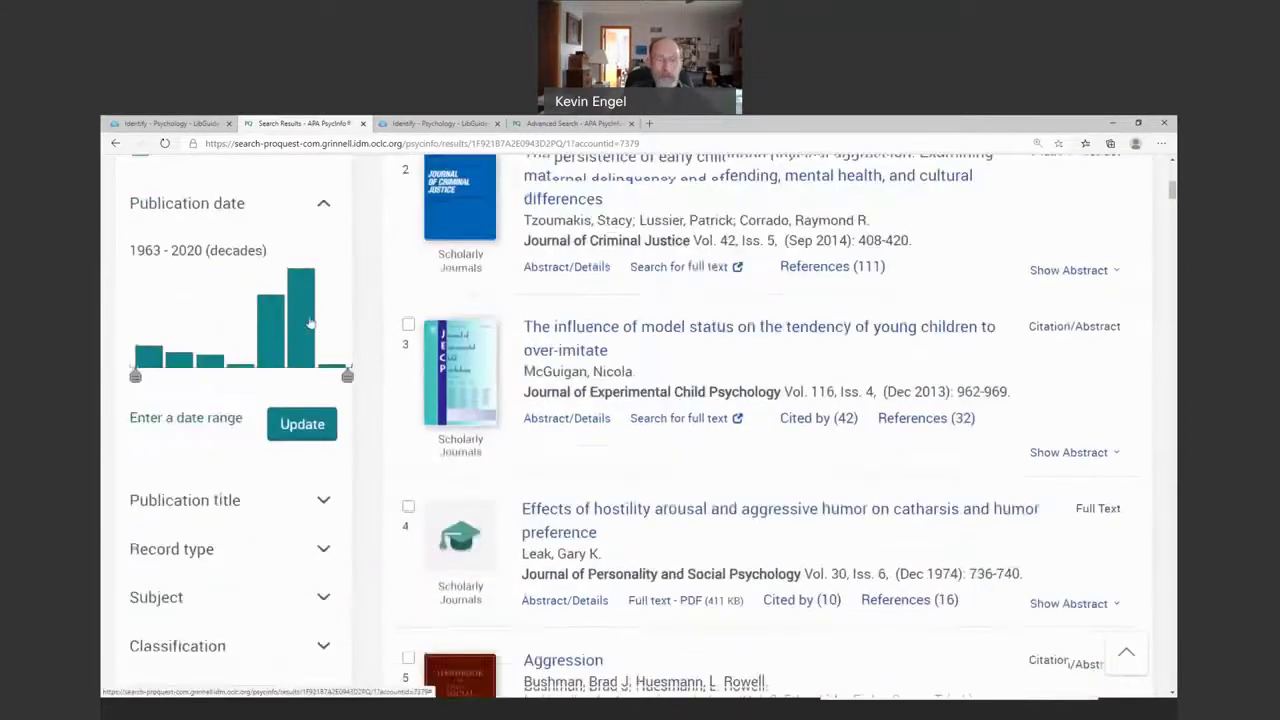
scroll(310, 321, "down", 4)
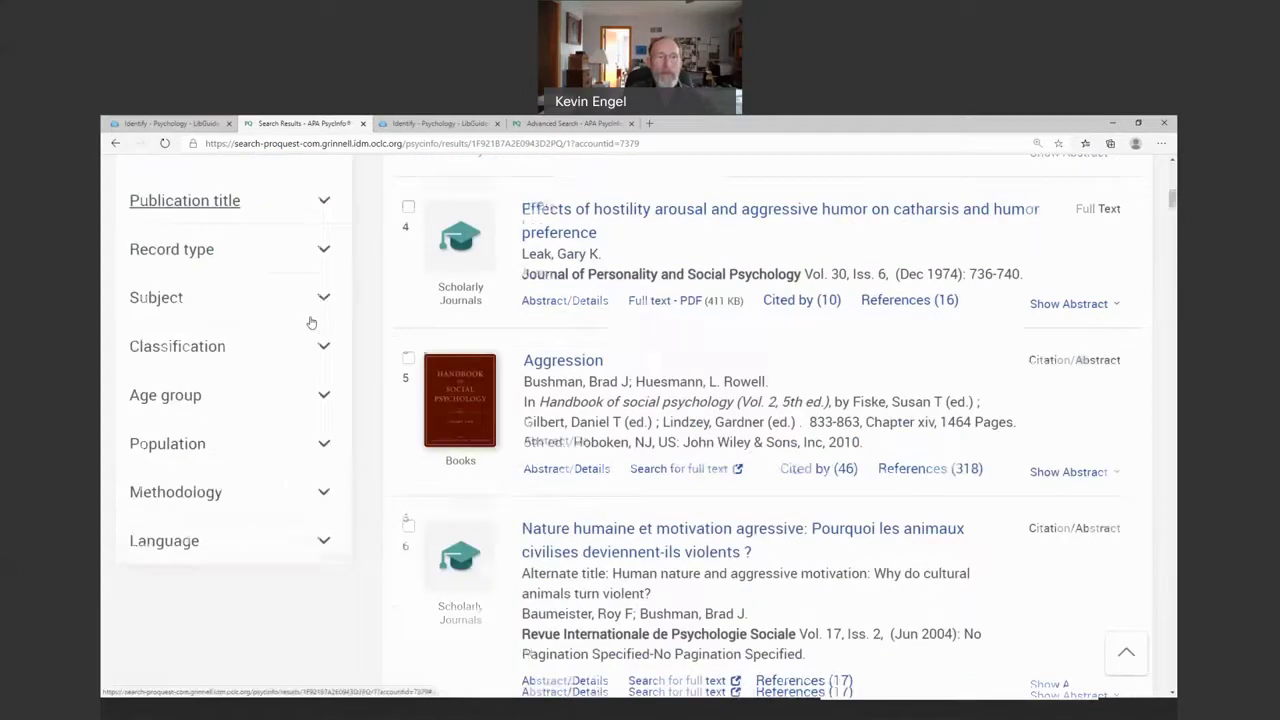
left_click(182, 373)
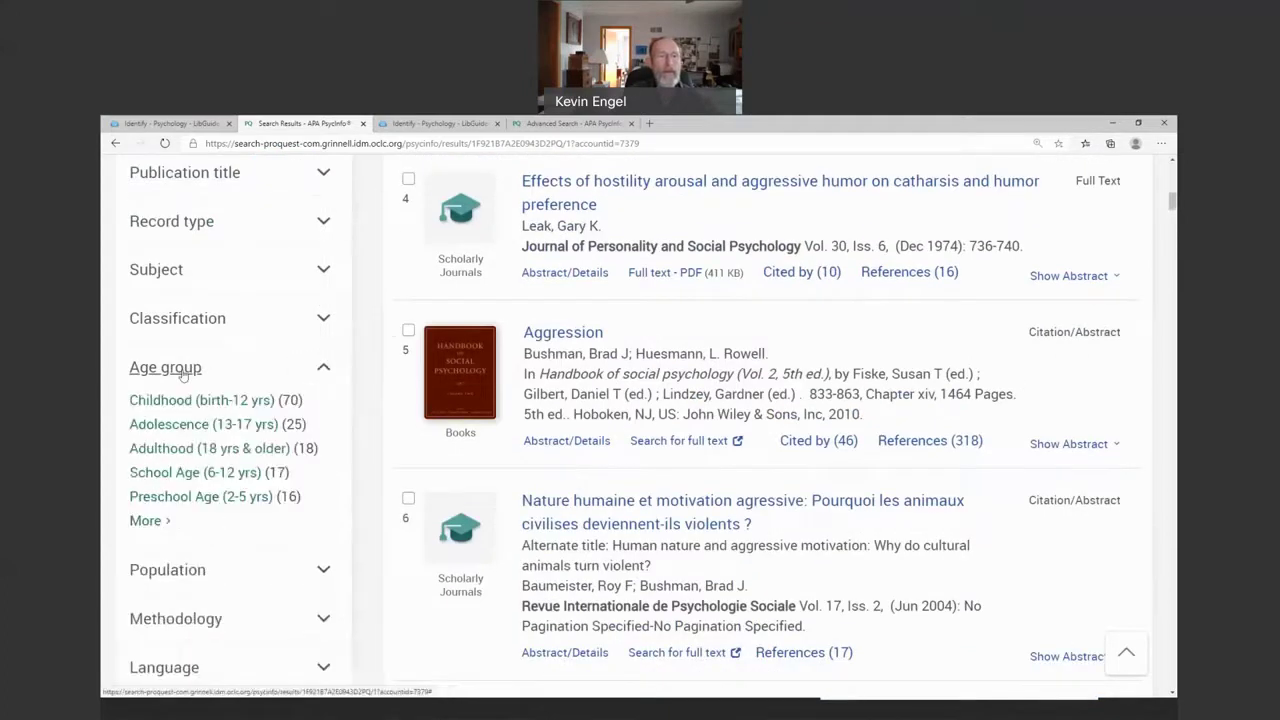
left_click(145, 521)
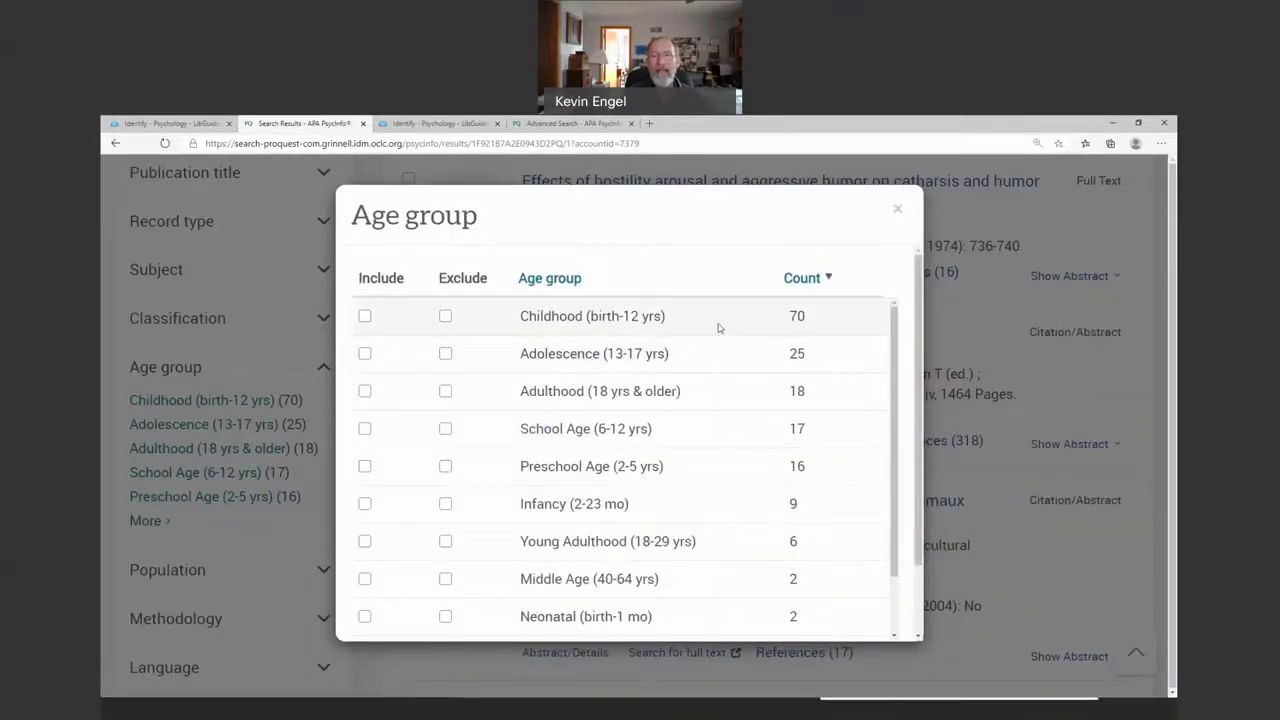
left_click(365, 316)
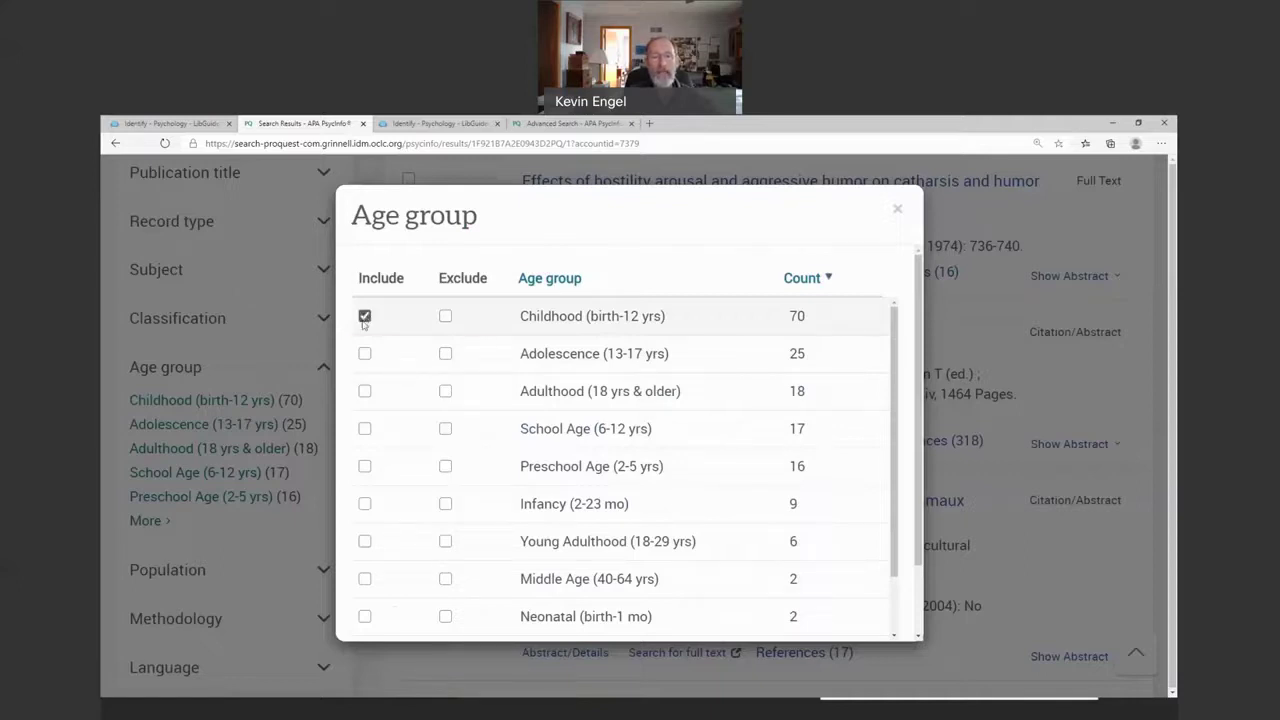
left_click(365, 467)
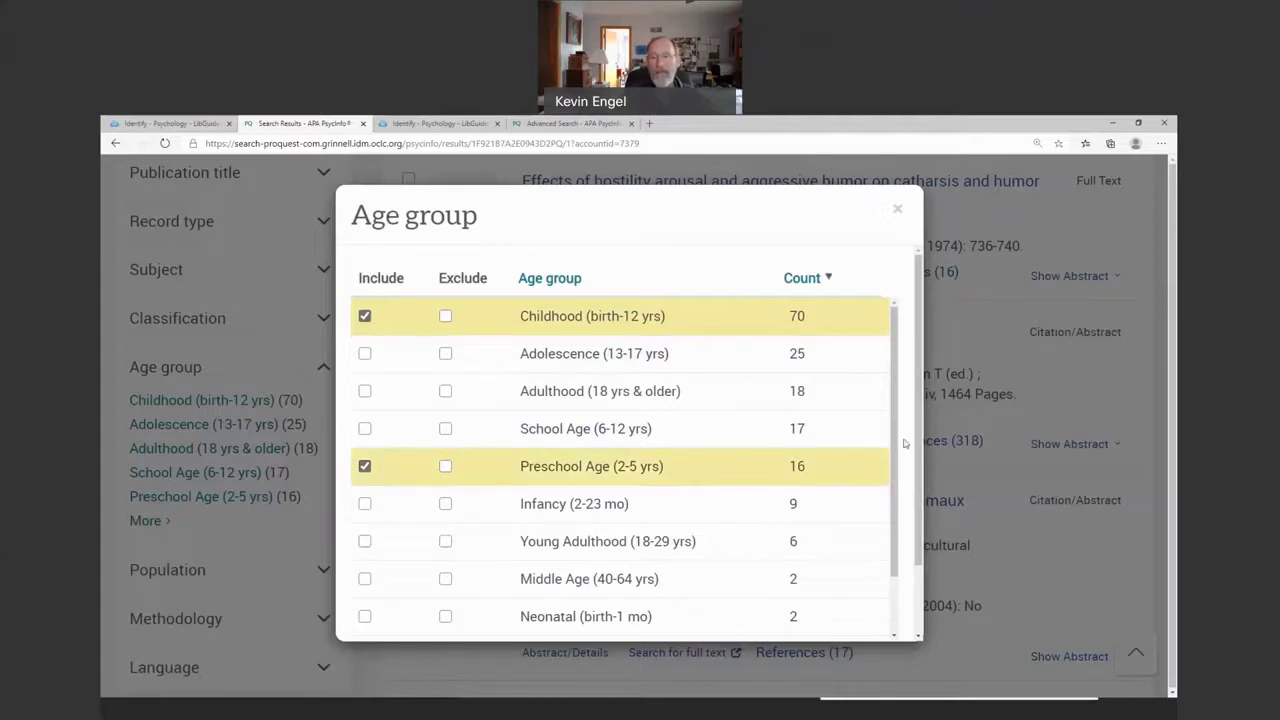
left_click_drag(918, 456, 918, 530)
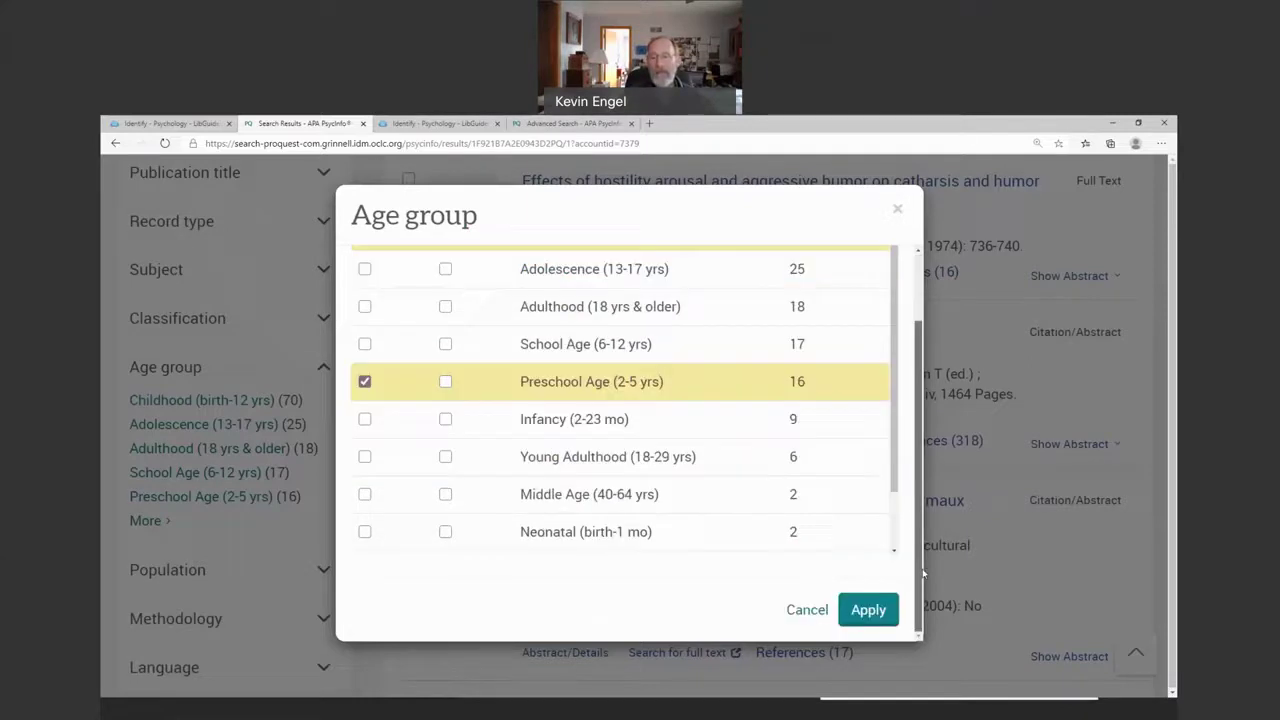
left_click(898, 605)
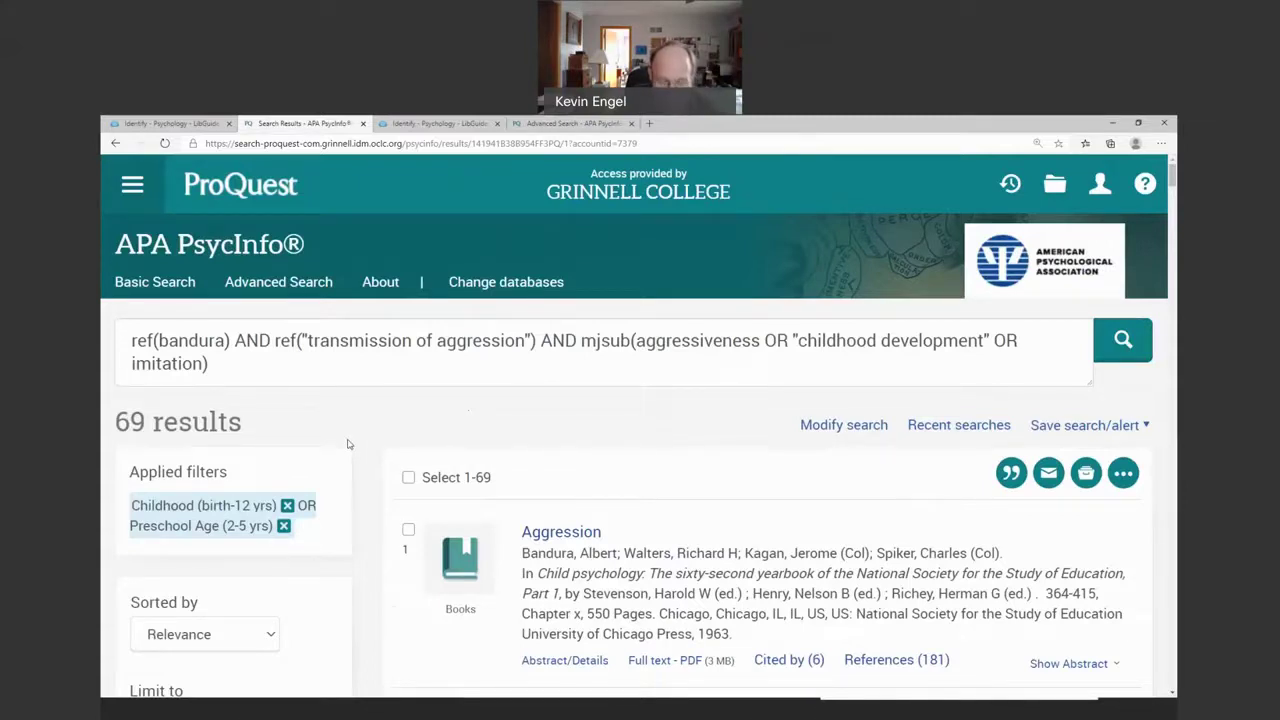
Limit the results' publication date to the range from 2010 to 2021
scroll(348, 444, "down", 6)
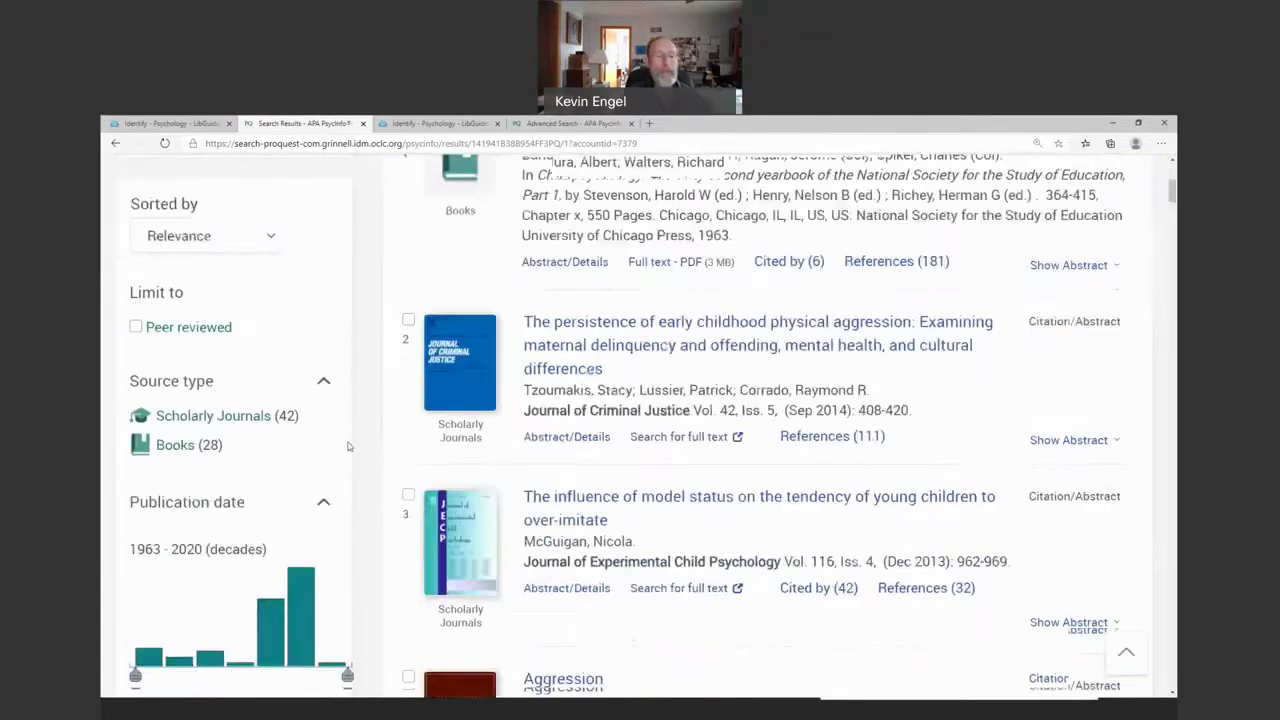
scroll(349, 446, "down", 1)
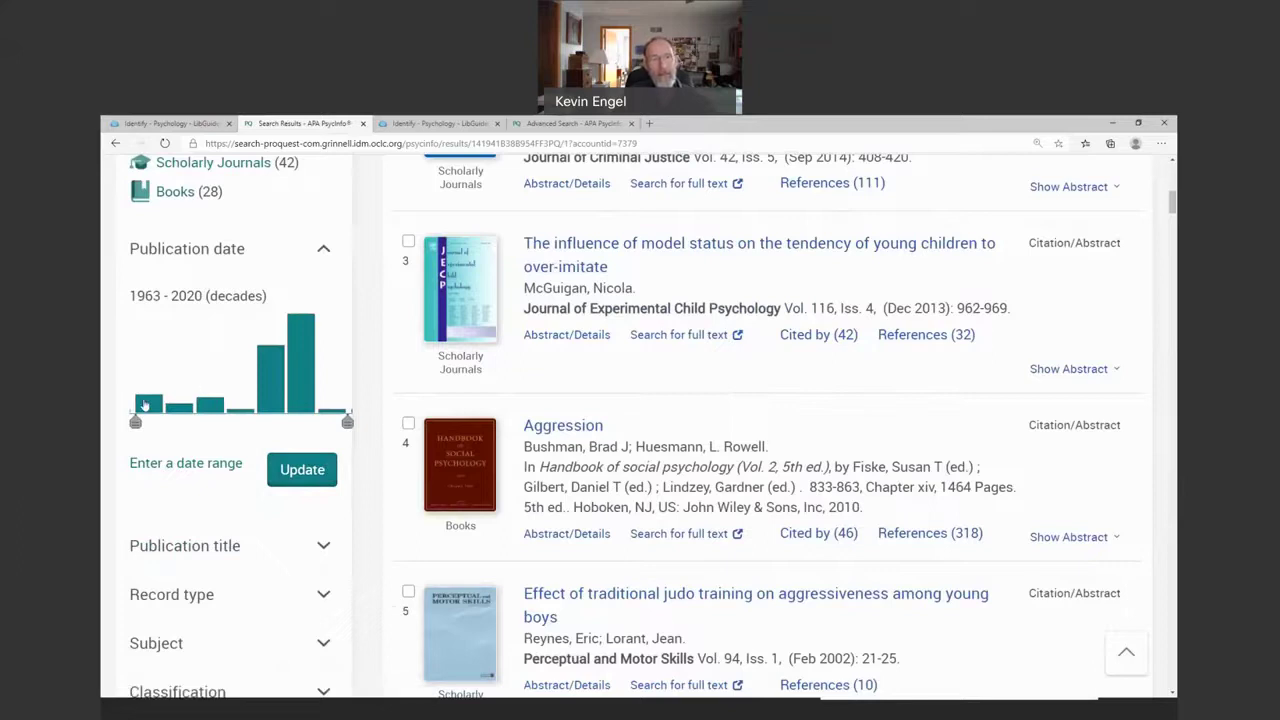
mouse_move(270, 392)
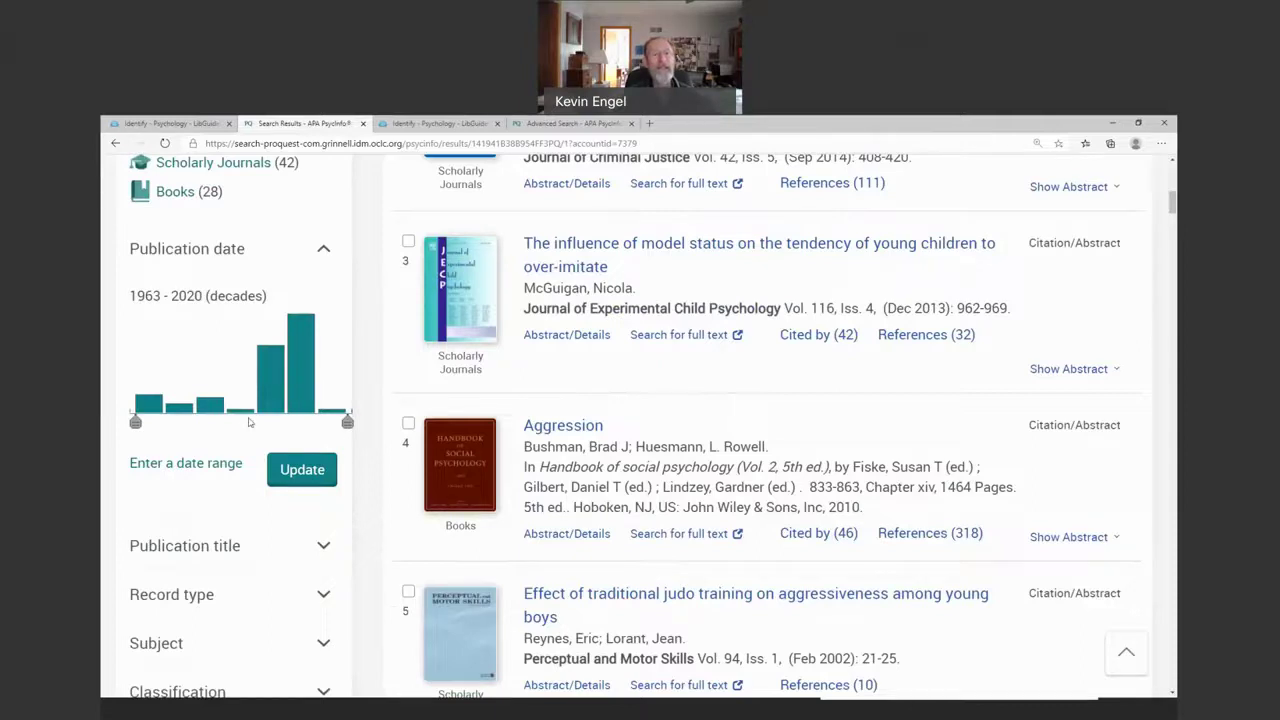
mouse_move(244, 420)
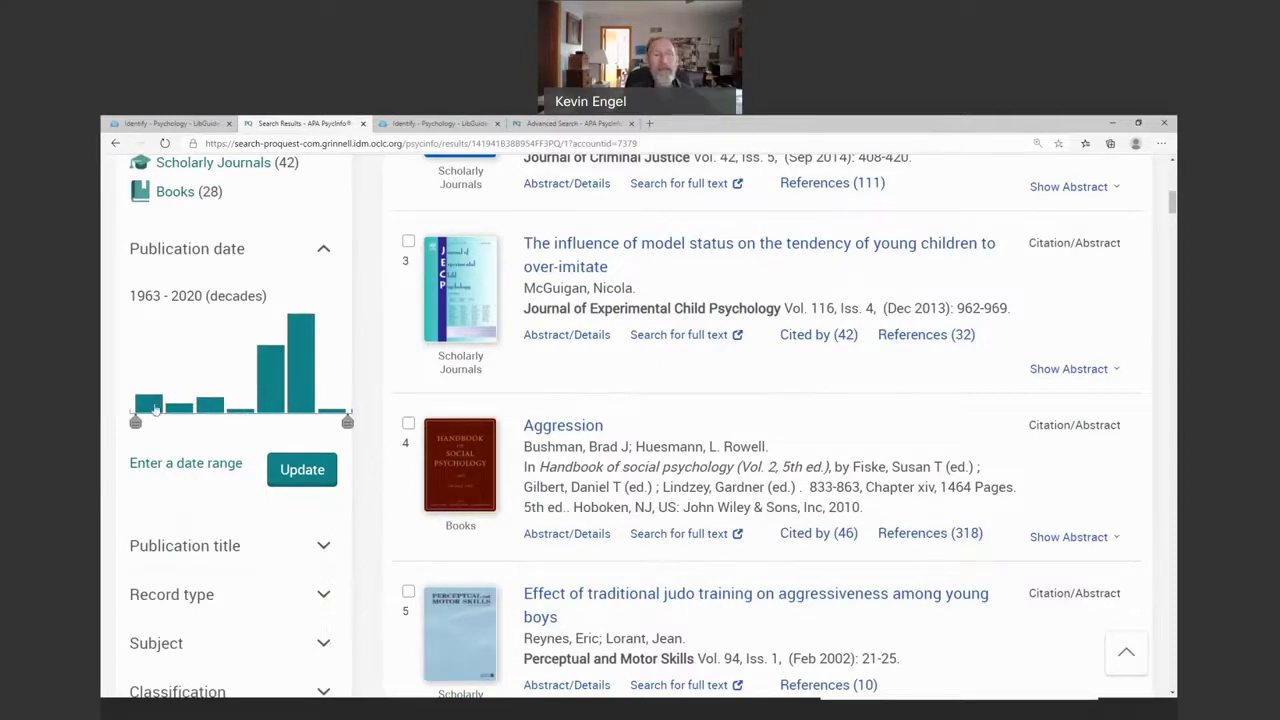
mouse_move(149, 409)
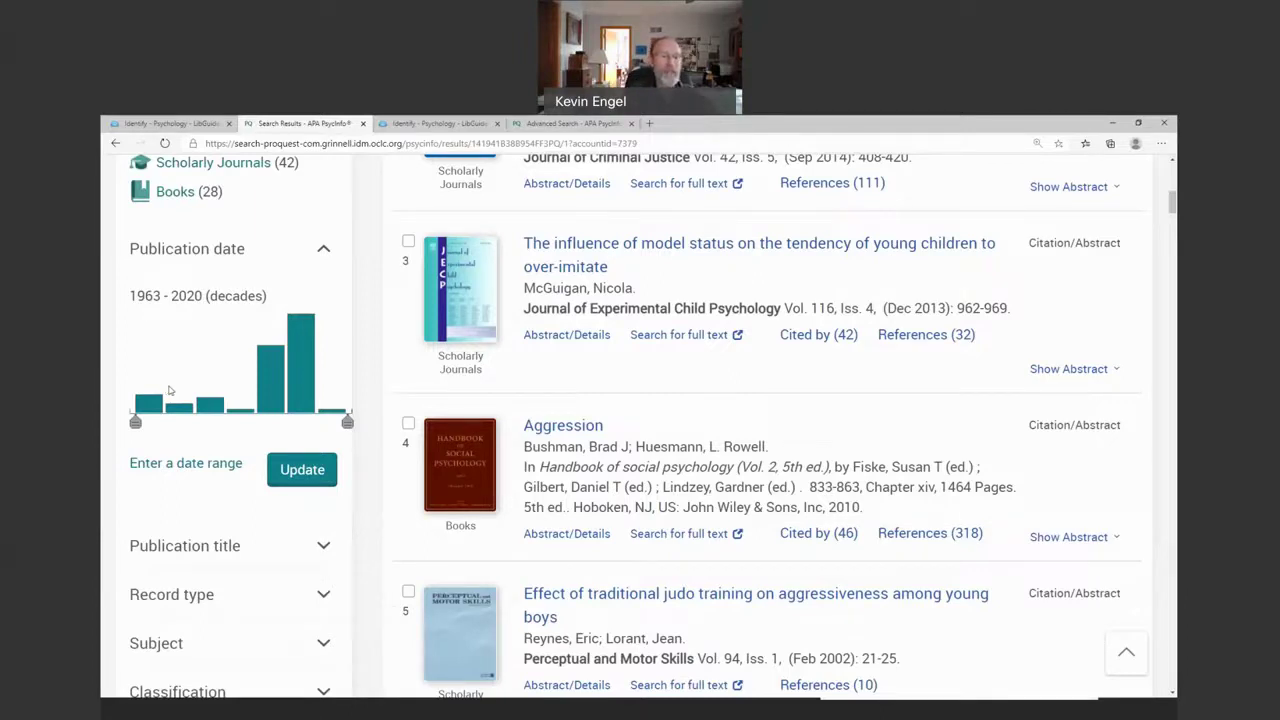
left_click(212, 471)
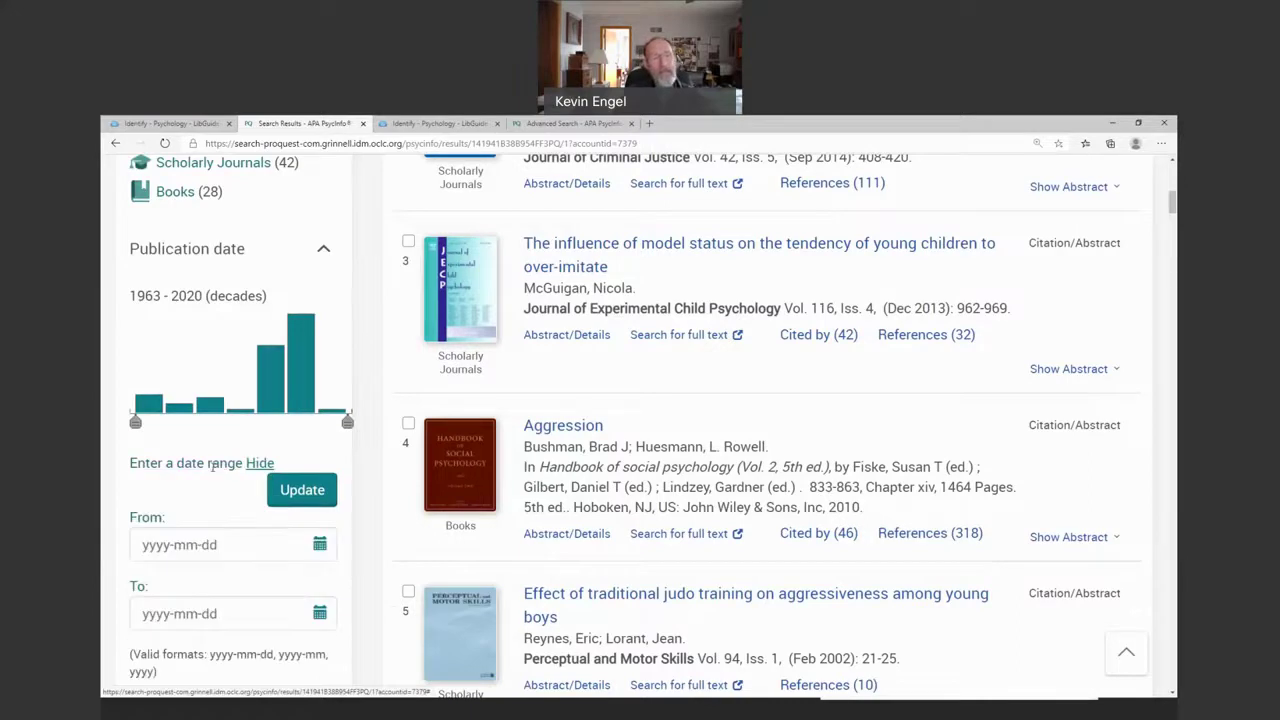
left_click(212, 544)
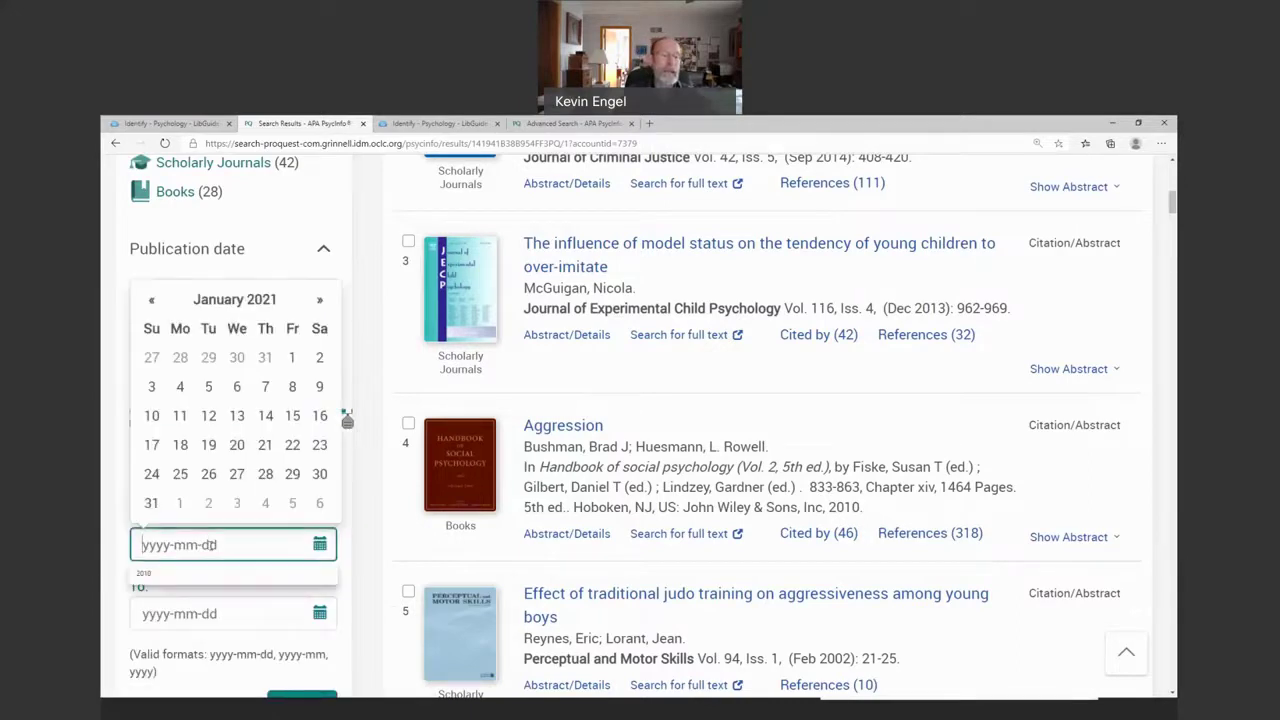
type("2010")
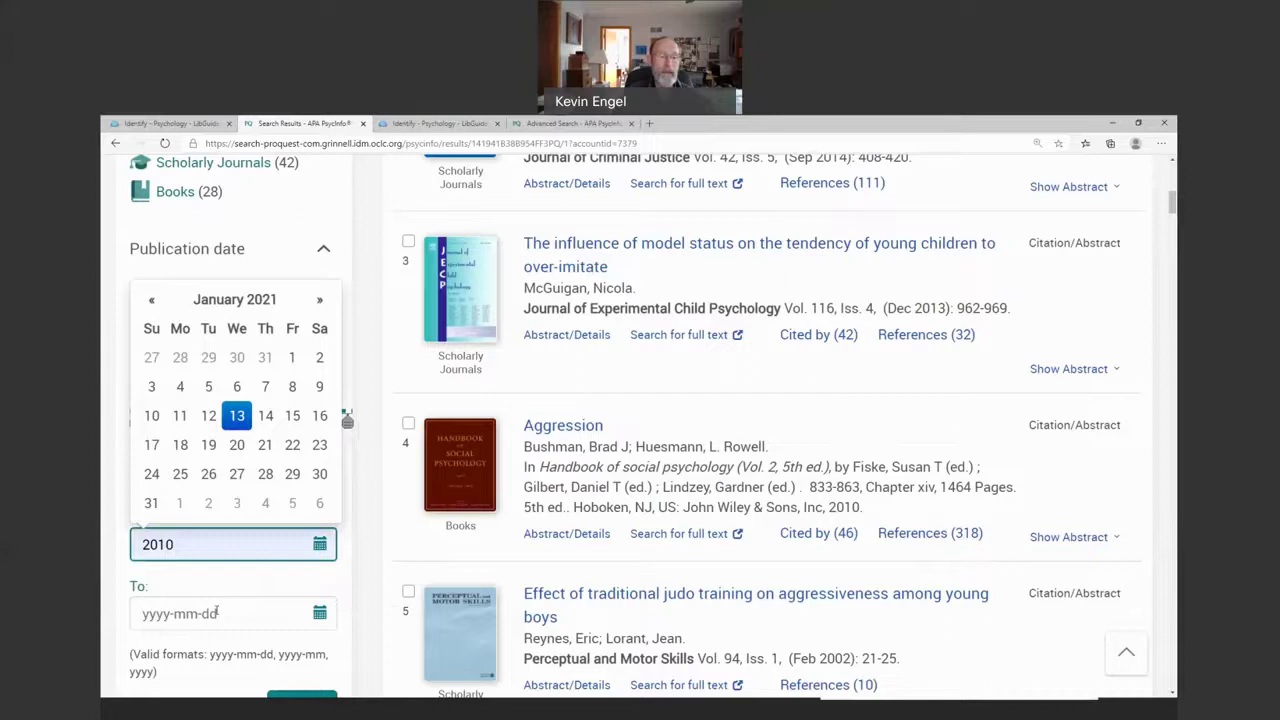
left_click(212, 613)
type("2021")
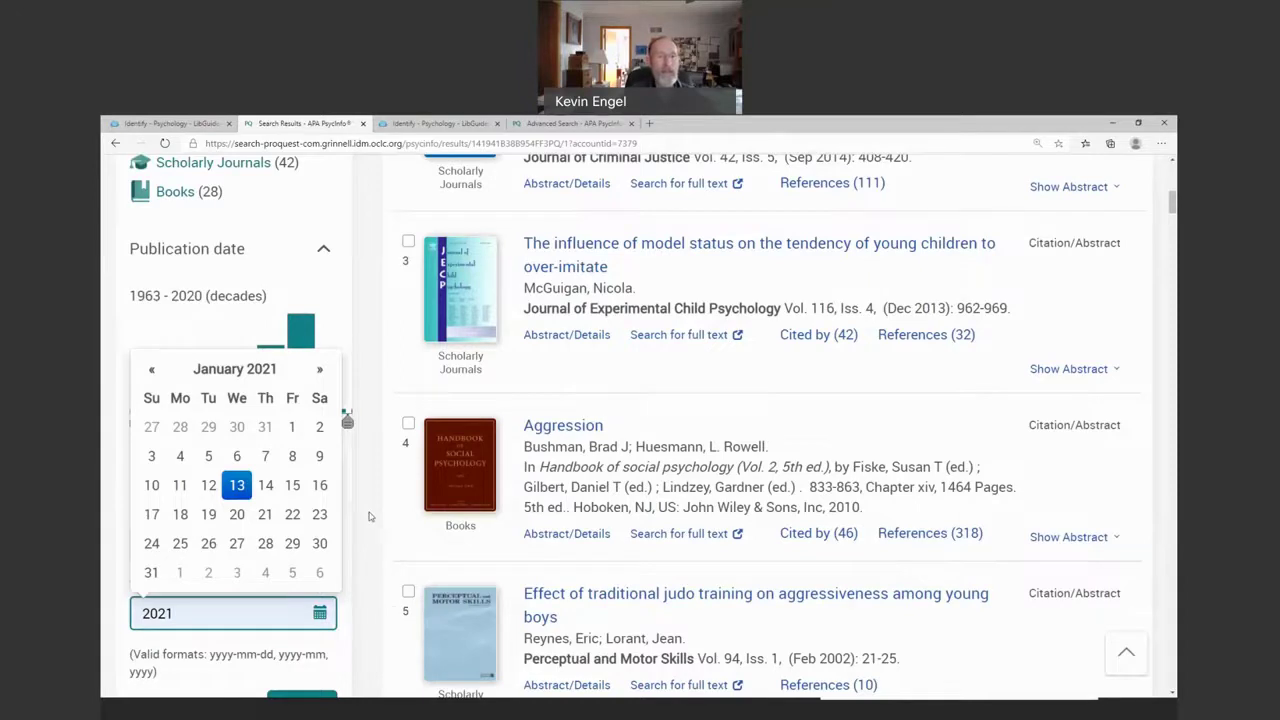
scroll(368, 516, "down", 2)
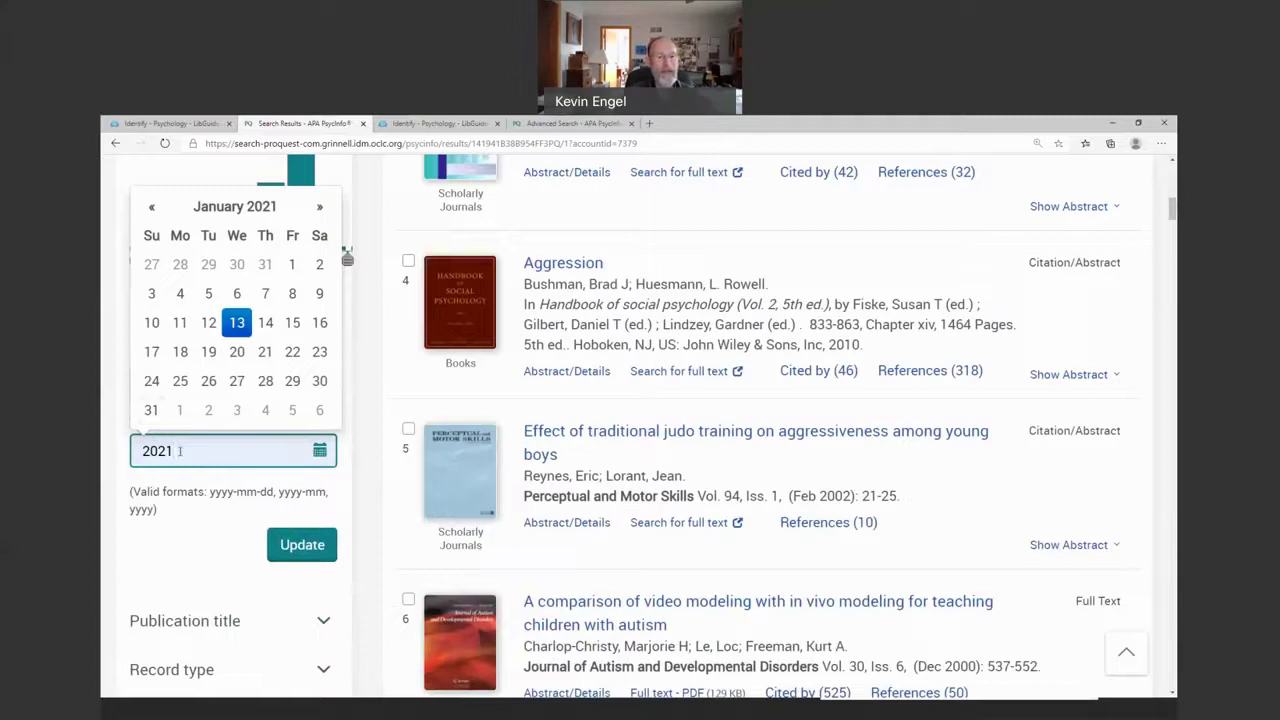
left_click(302, 555)
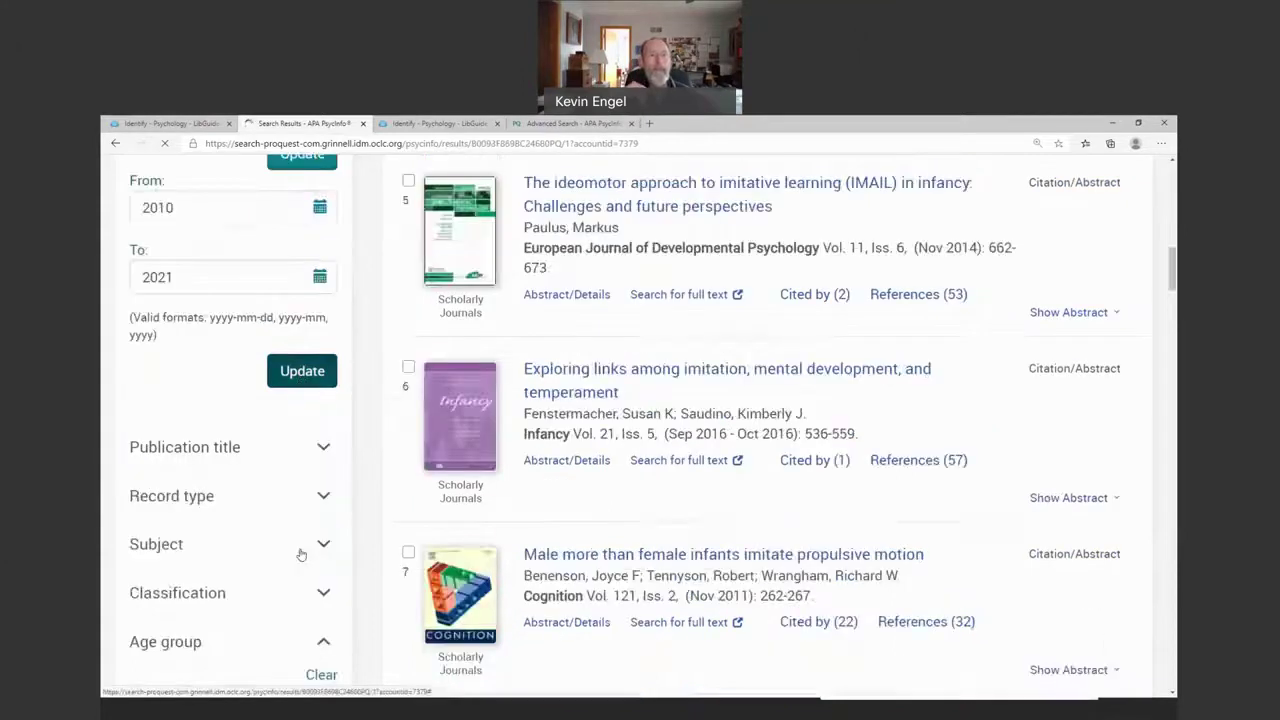
Narrow the date-limited results to the Scholarly Journals source type
scroll(297, 549, "up", 10)
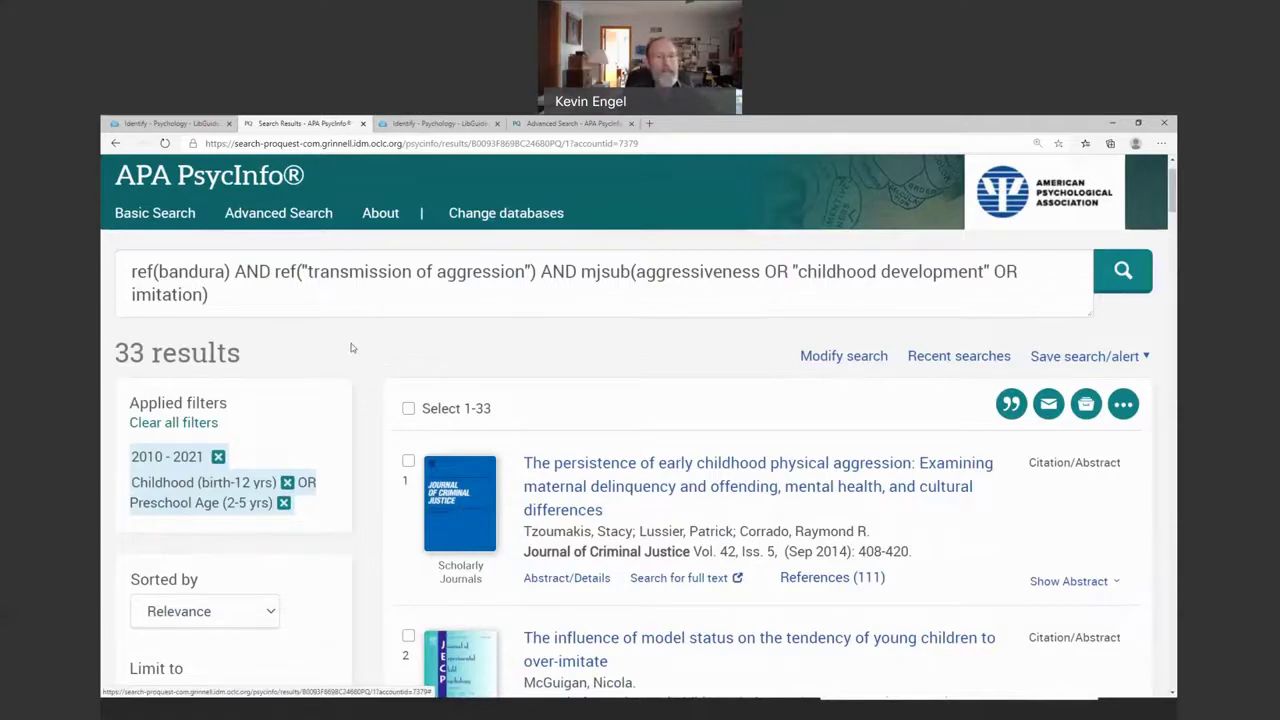
scroll(360, 356, "down", 1)
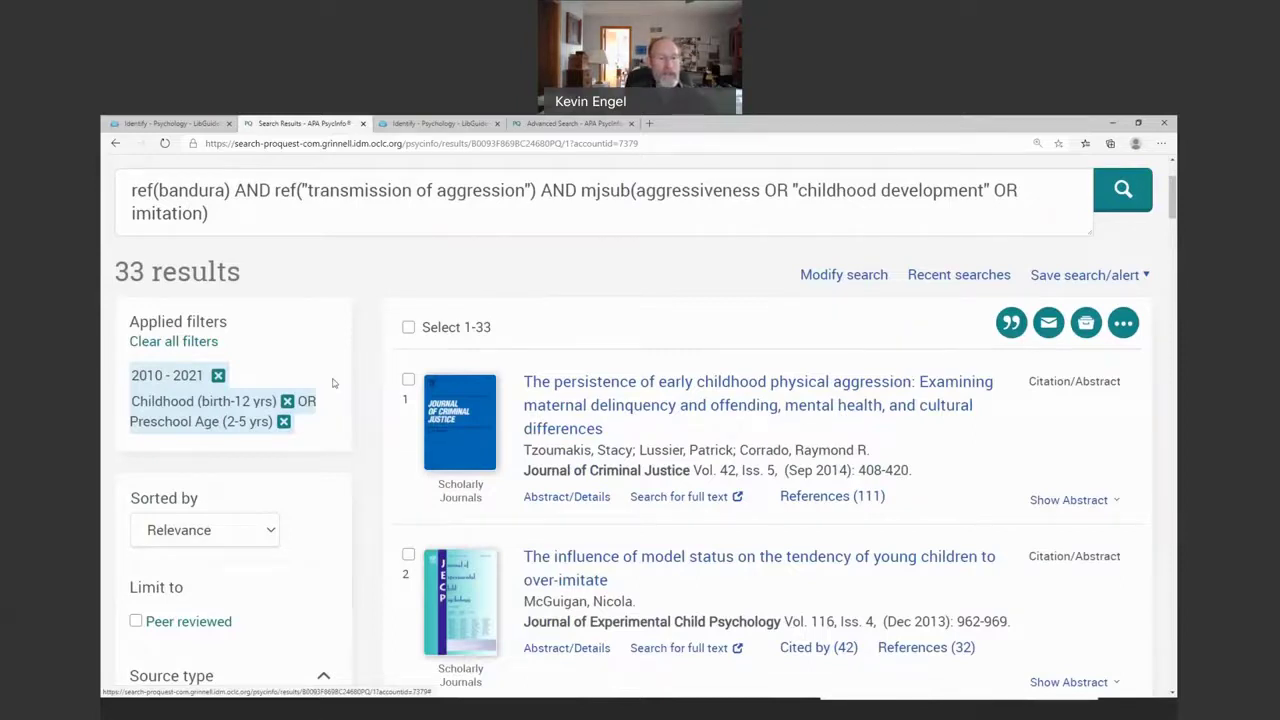
scroll(340, 380, "down", 3)
scroll(334, 395, "down", 1)
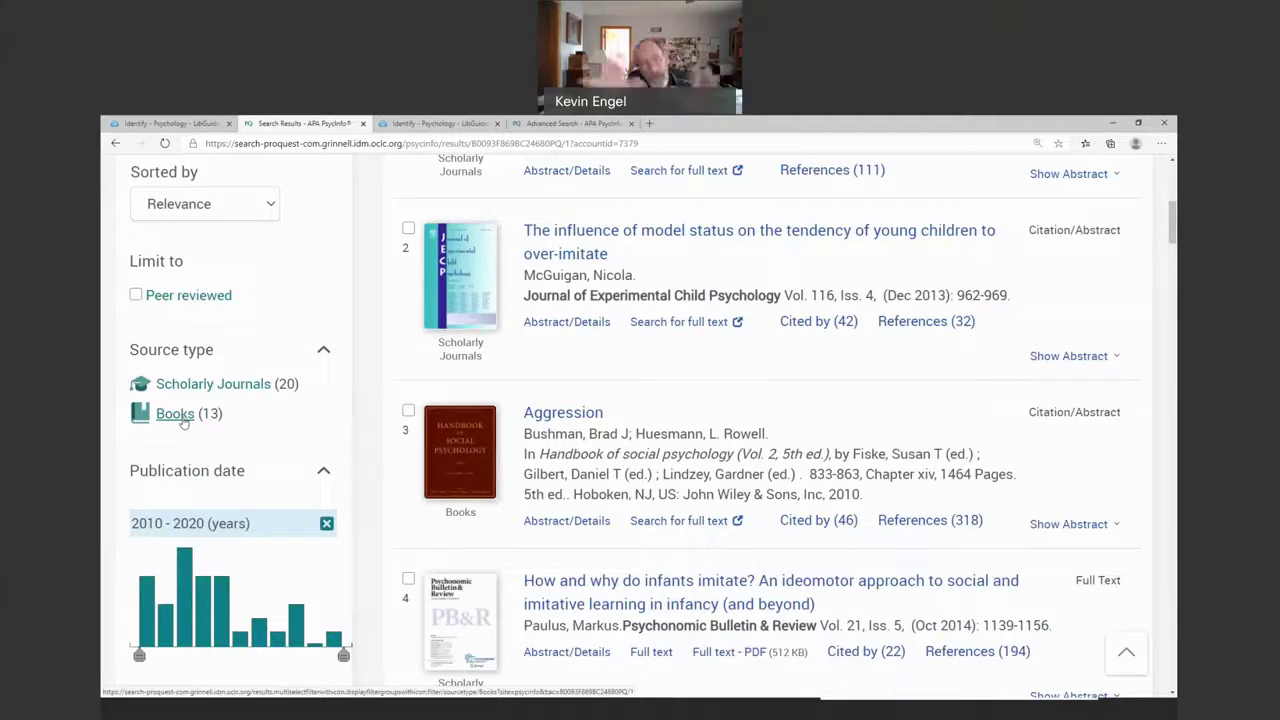
left_click(228, 390)
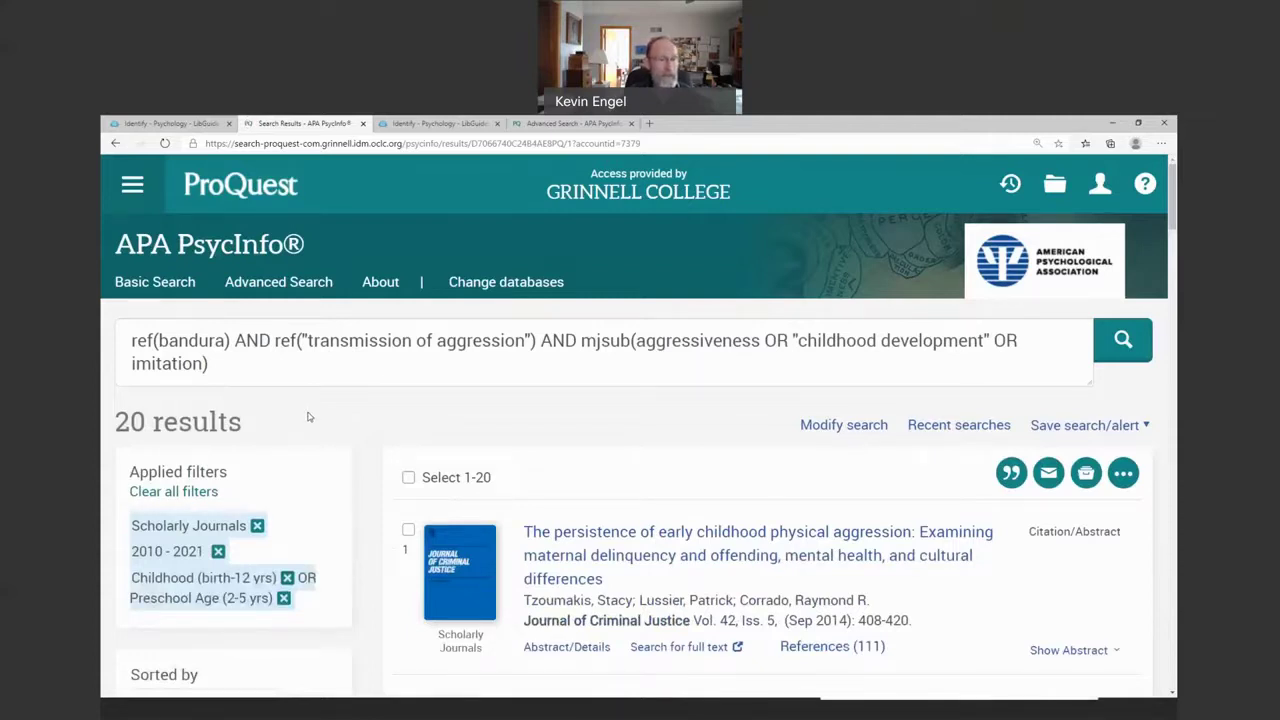
Expand the Methodology filter for the scholarly journal results to examine the available study types
scroll(308, 417, "down", 4)
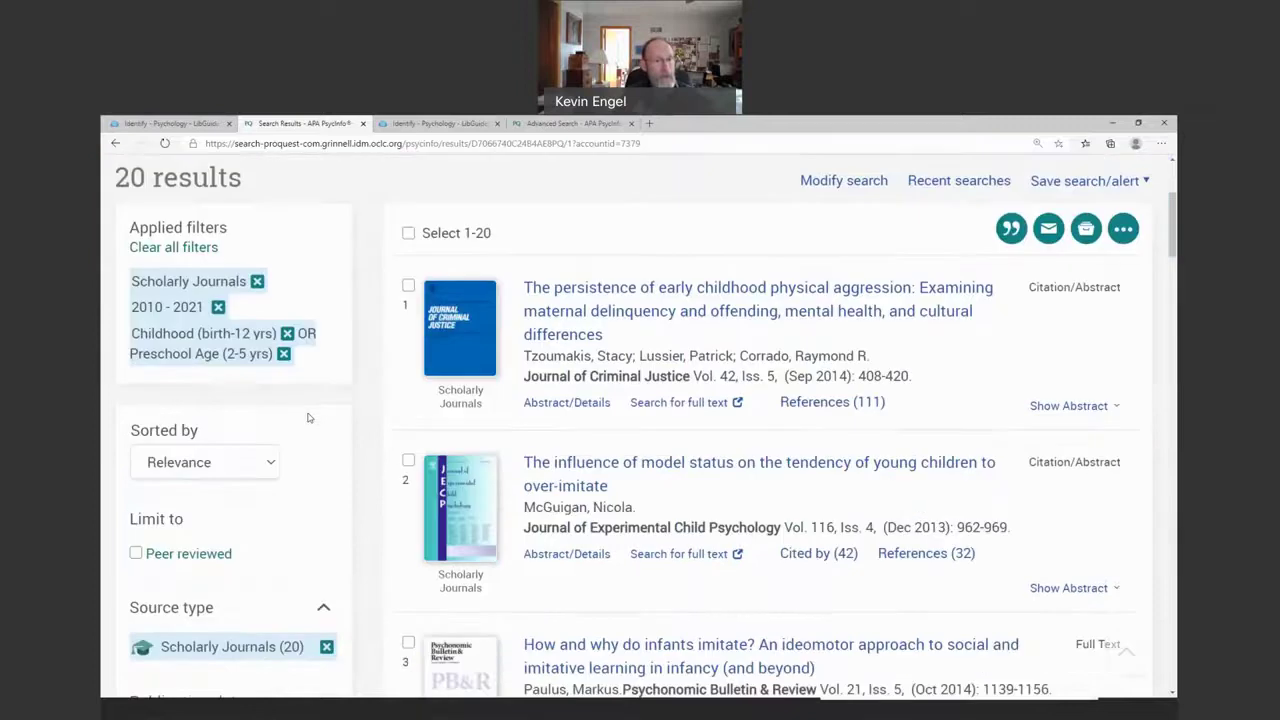
scroll(308, 417, "down", 6)
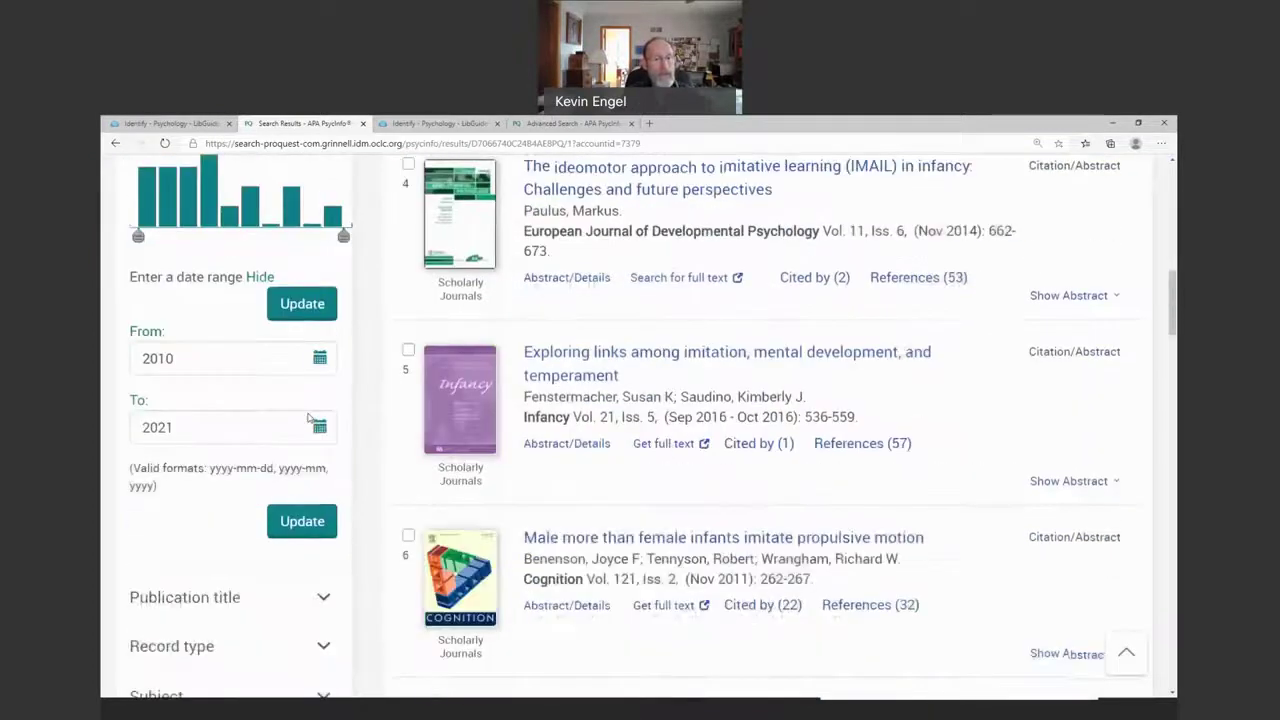
scroll(308, 421, "down", 2)
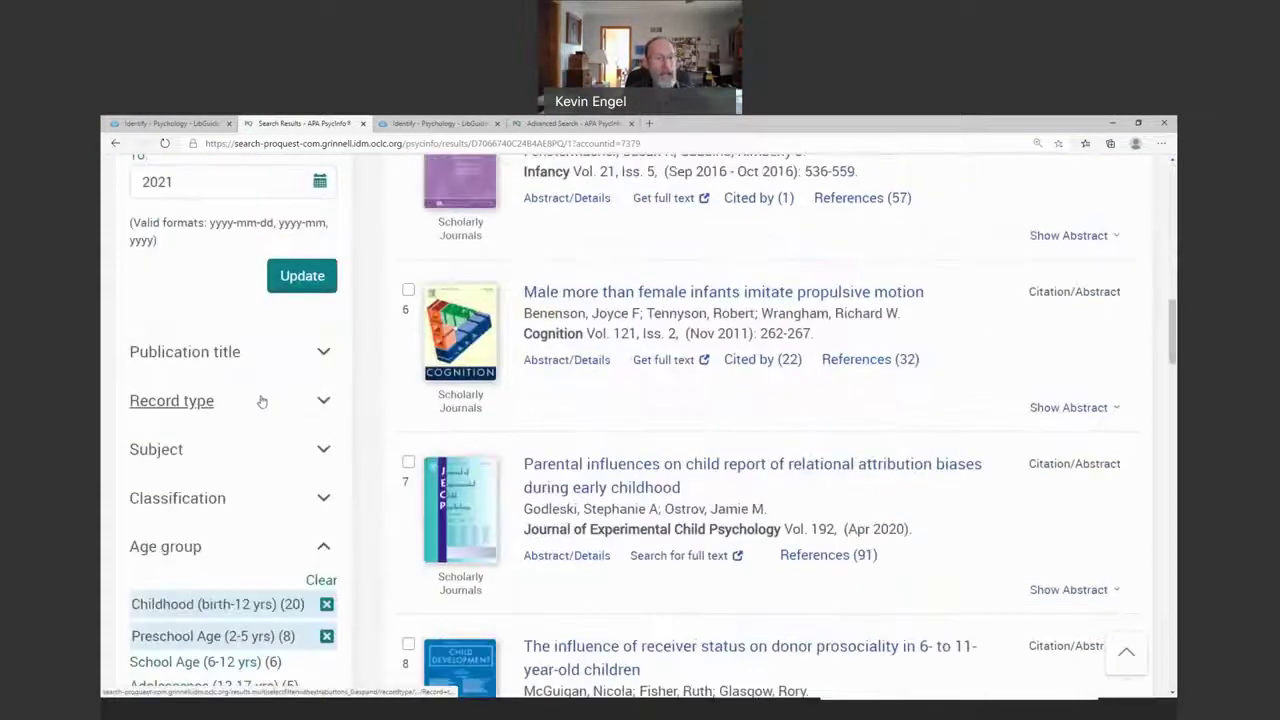
scroll(240, 497, "down", 5)
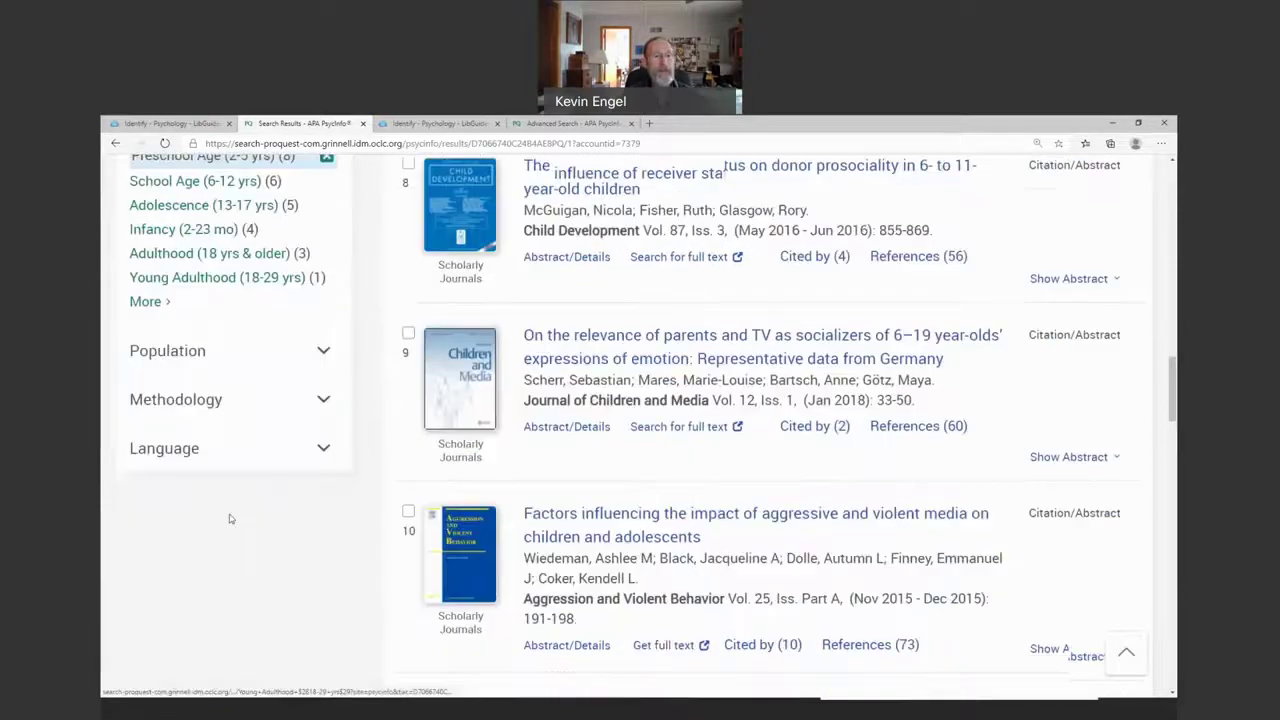
left_click(177, 395)
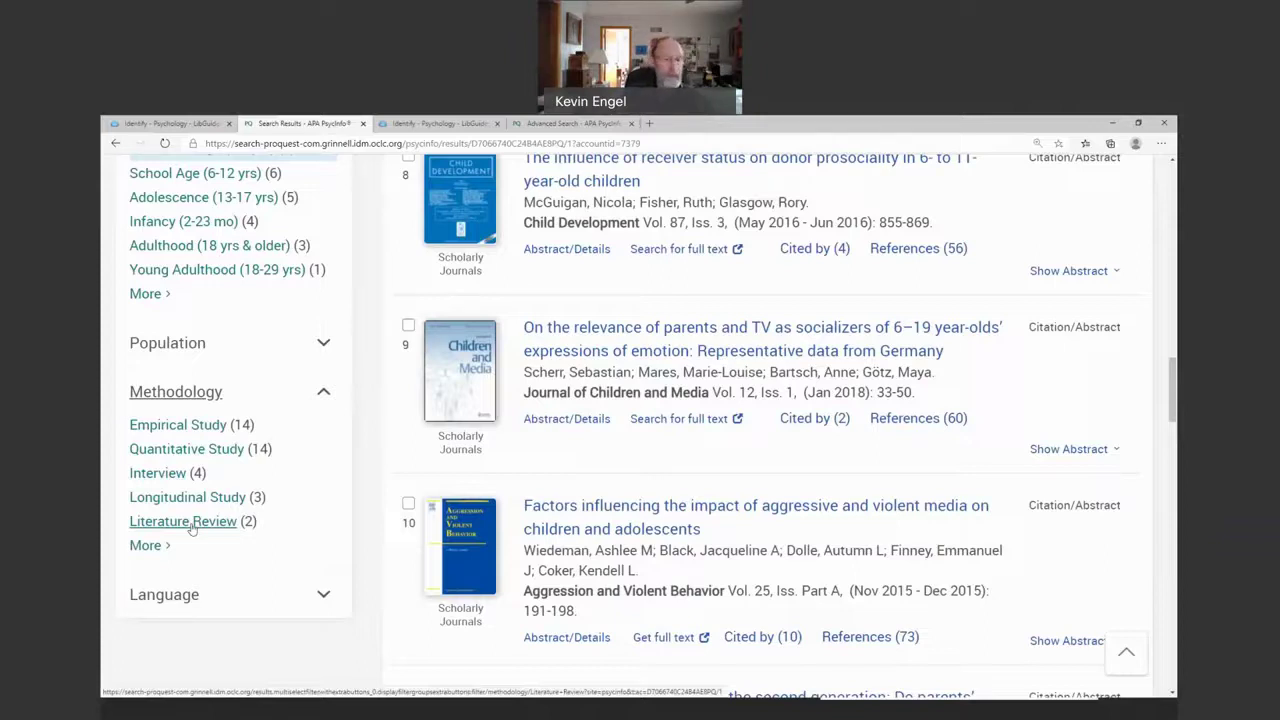
Look over the applied filters and the first articles in the narrowed result list
scroll(697, 506, "up", 5)
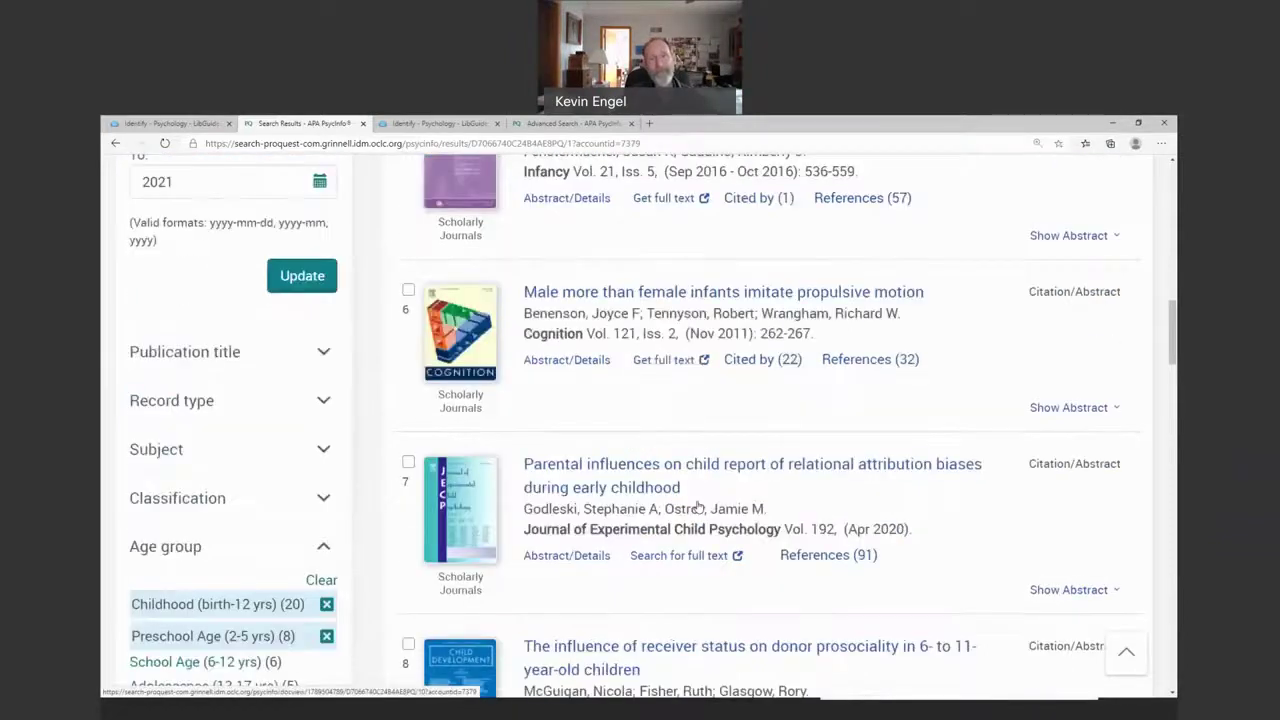
scroll(697, 506, "up", 5)
scroll(697, 490, "up", 7)
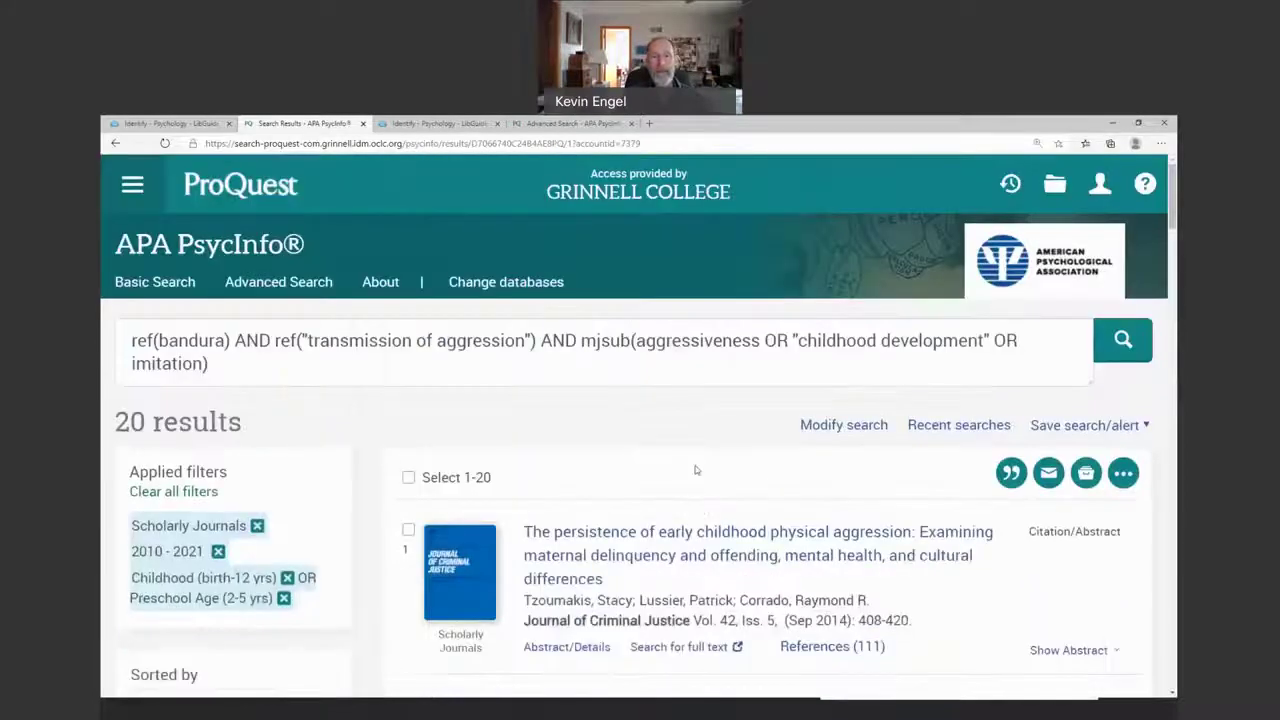
scroll(697, 470, "down", 2)
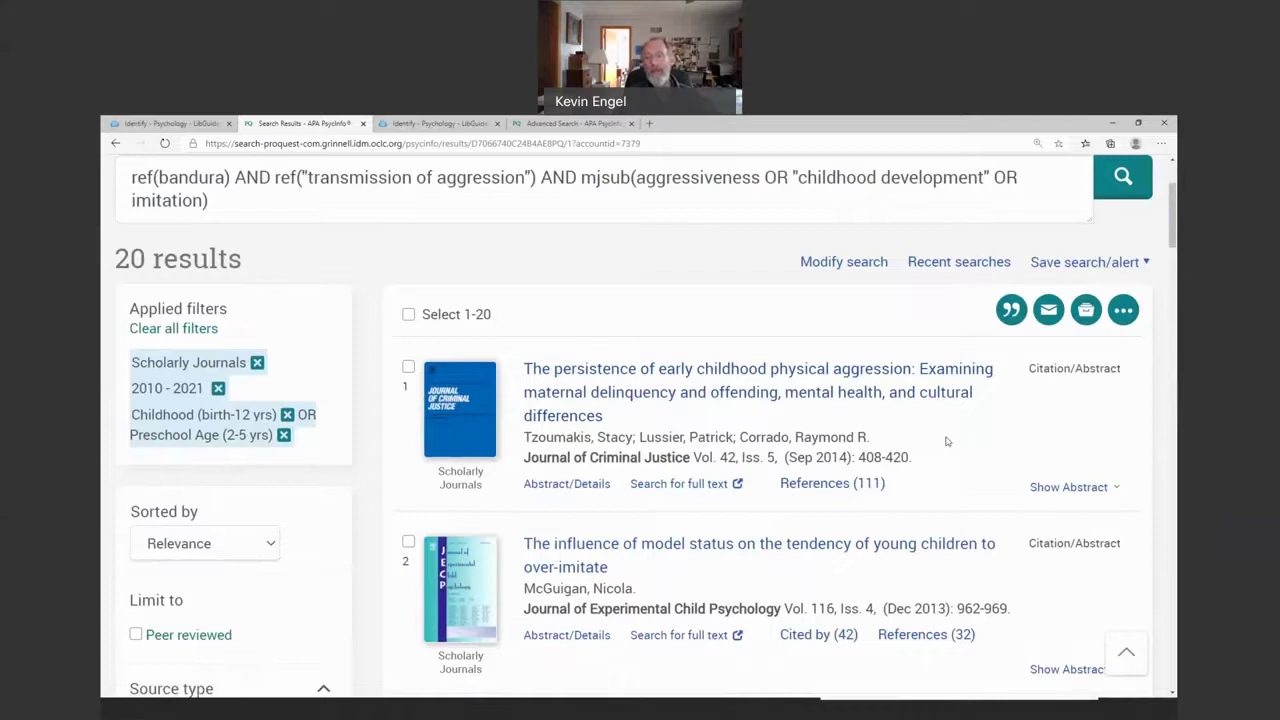
scroll(947, 440, "down", 1)
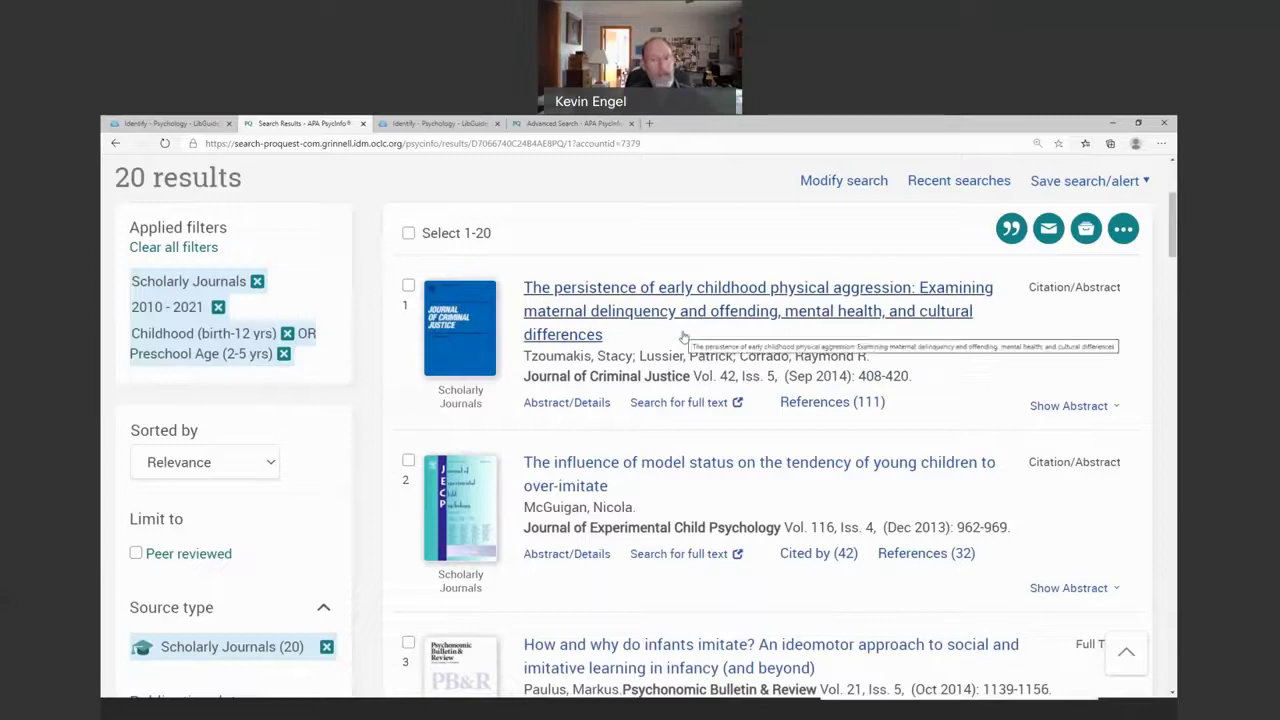
scroll(690, 350, "down", 6)
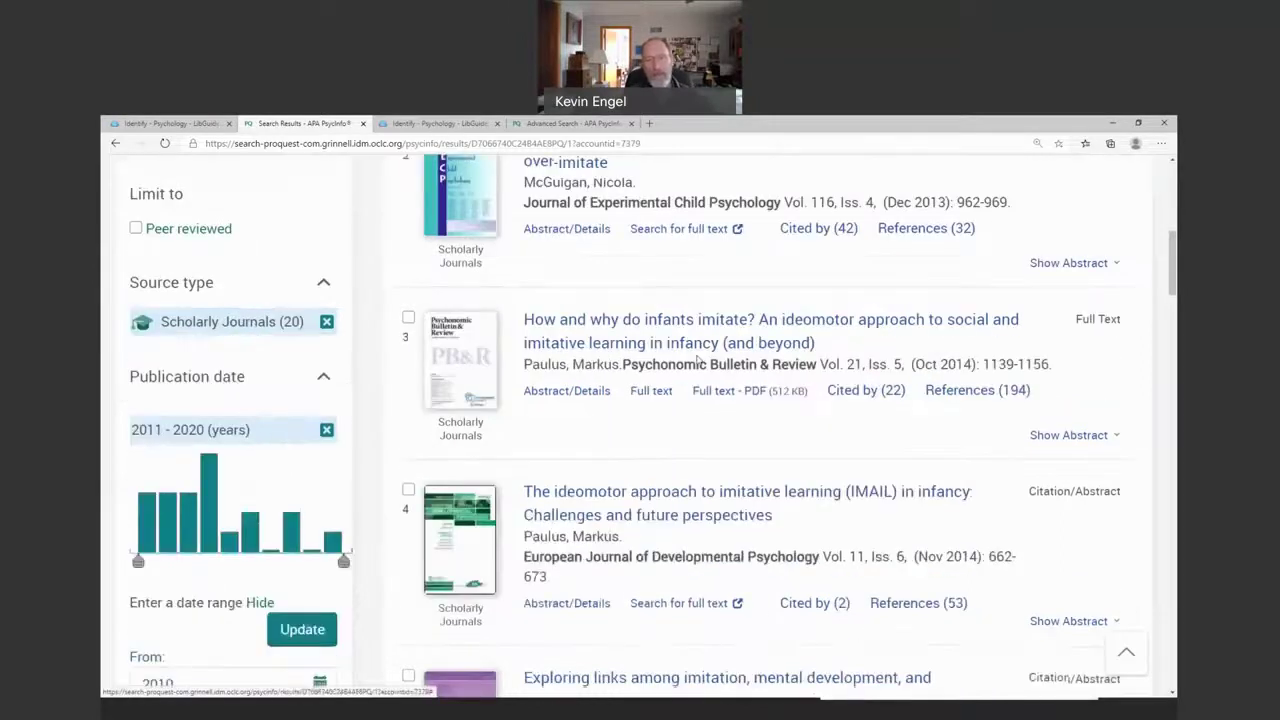
scroll(698, 362, "up", 8)
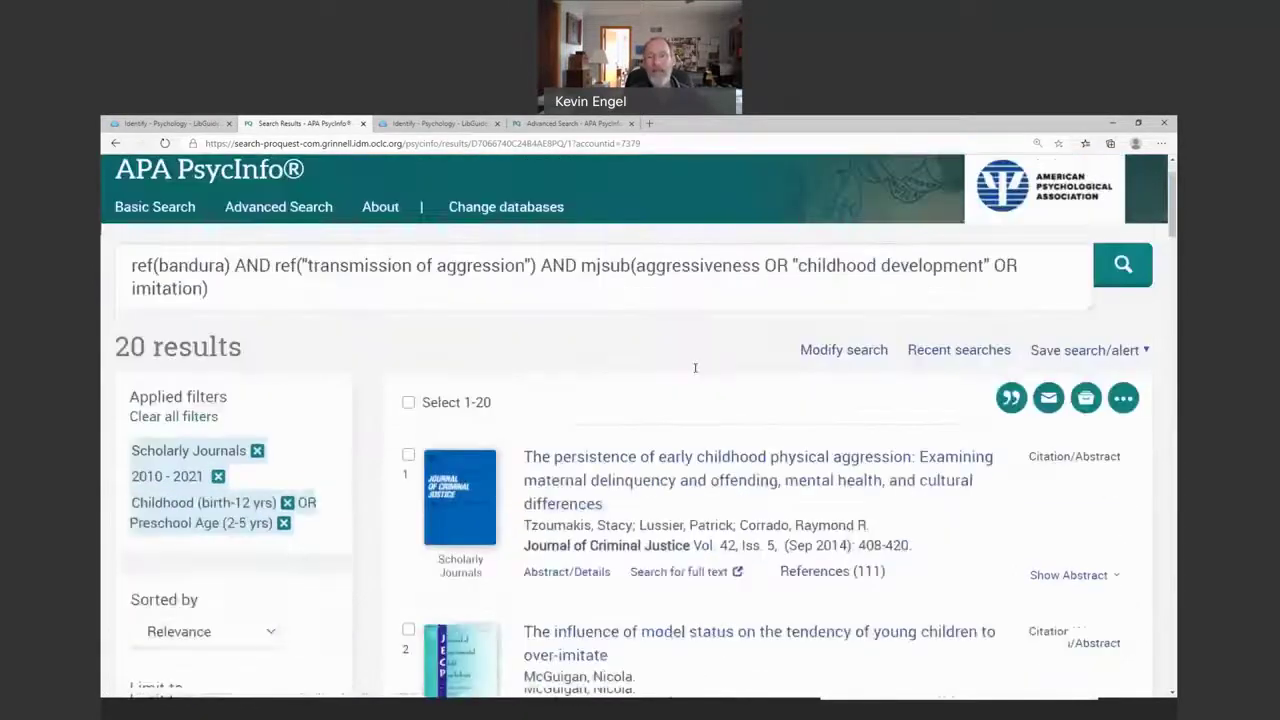
scroll(838, 425, "down", 2)
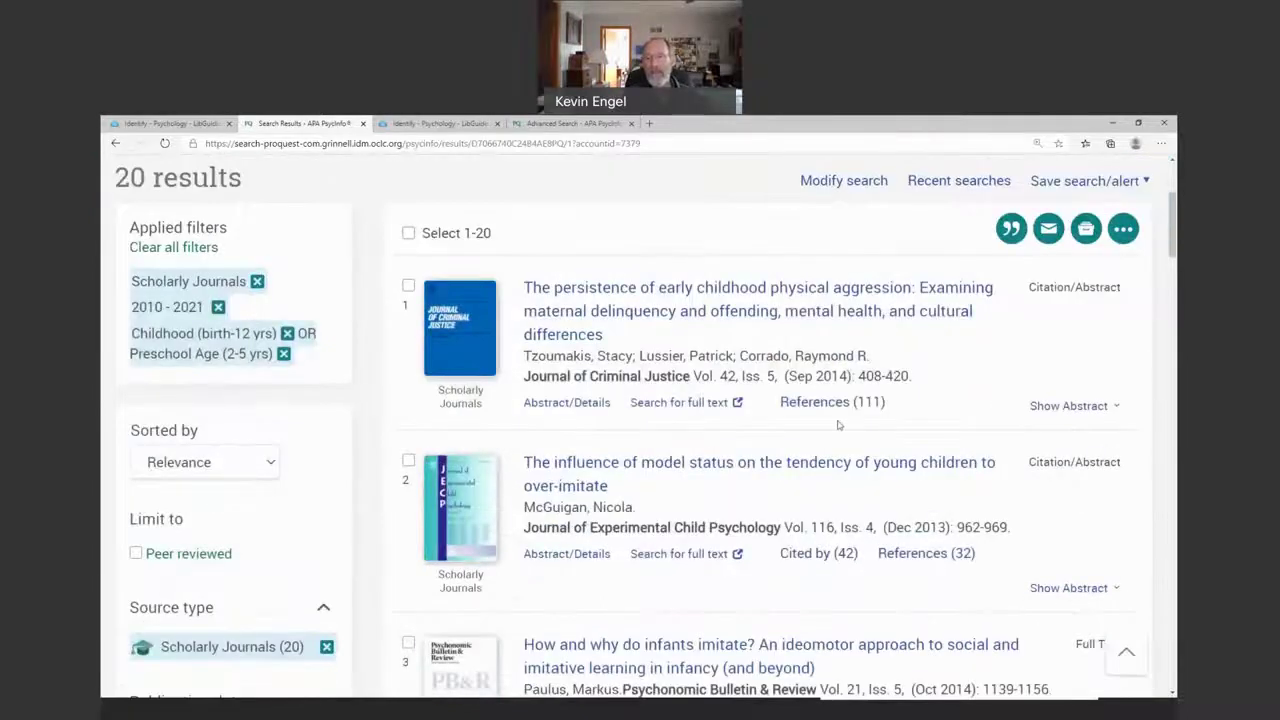
Browse the filtered results and open the record for "The influence of model status on the tendency of young children to over-imitate"
scroll(838, 425, "down", 2)
scroll(851, 572, "down", 3)
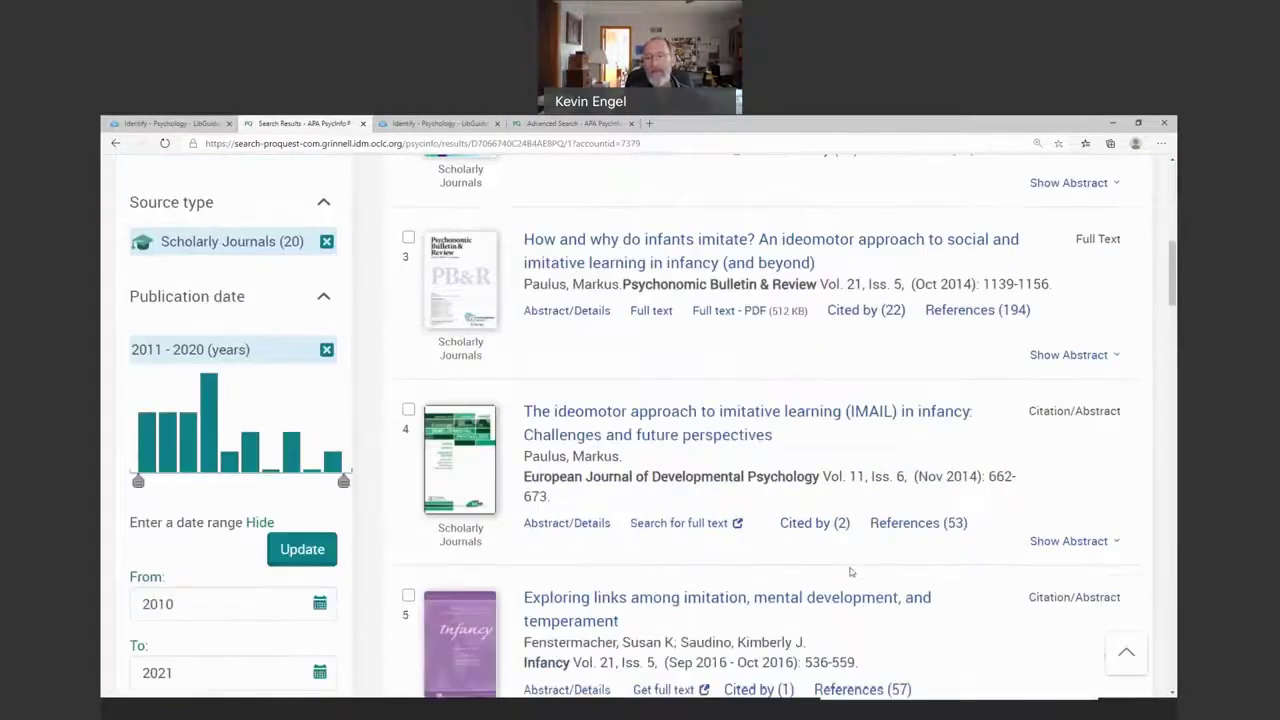
scroll(851, 572, "down", 3)
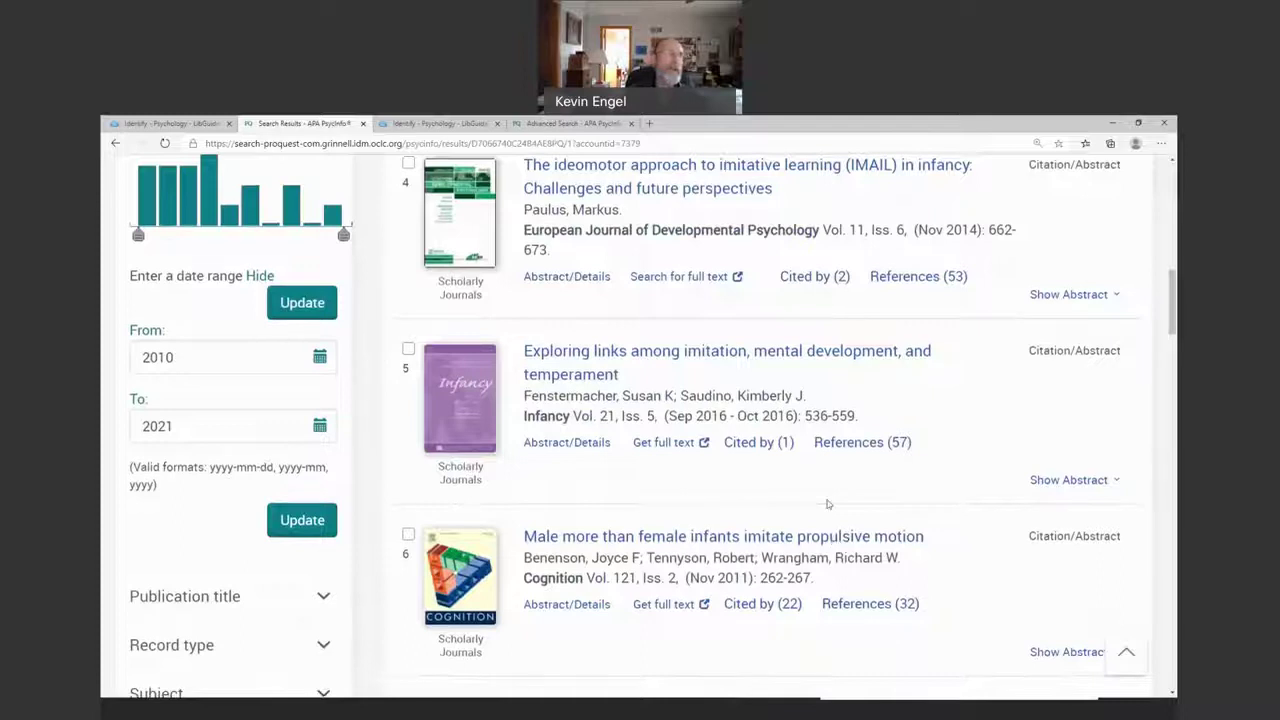
scroll(827, 501, "down", 3)
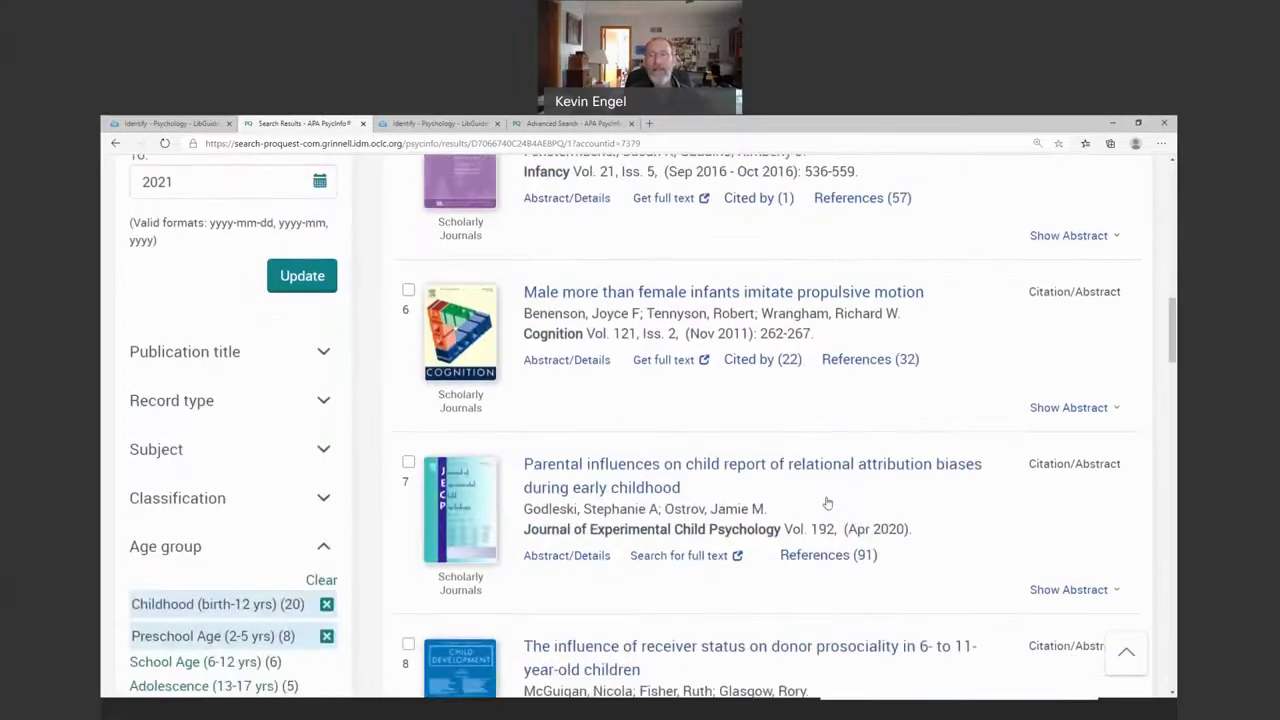
scroll(827, 501, "up", 6)
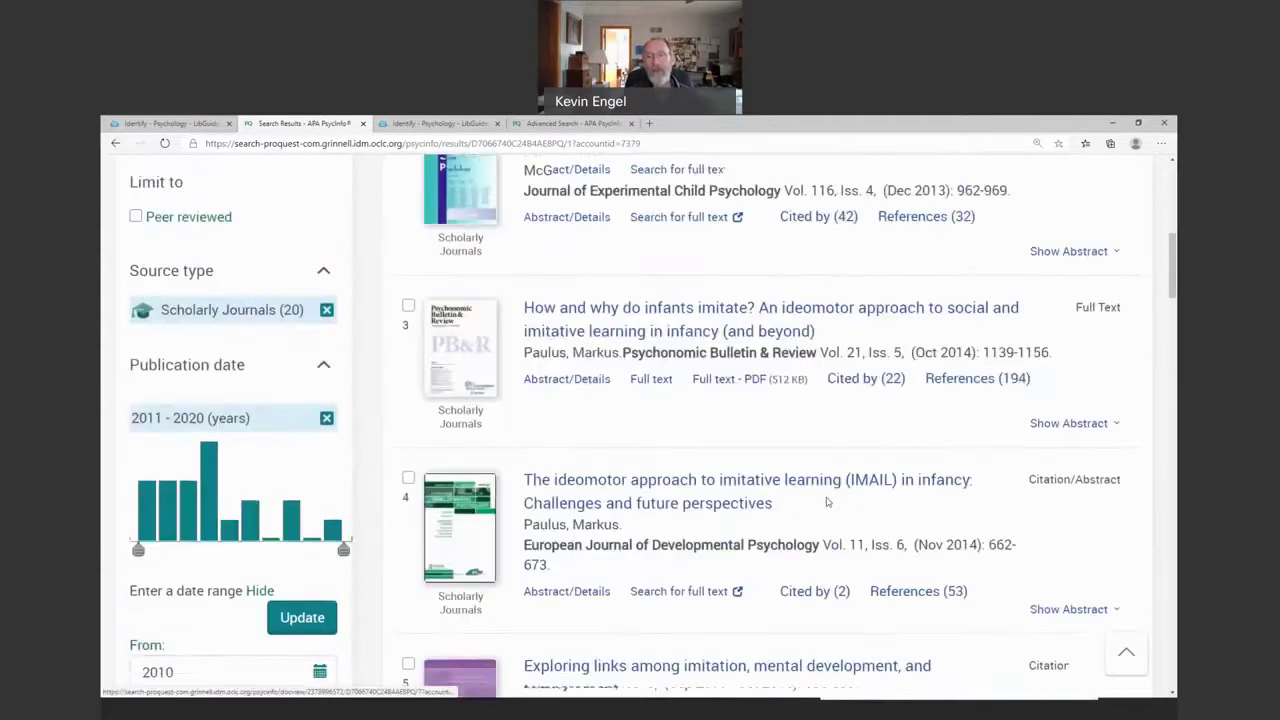
scroll(827, 501, "up", 4)
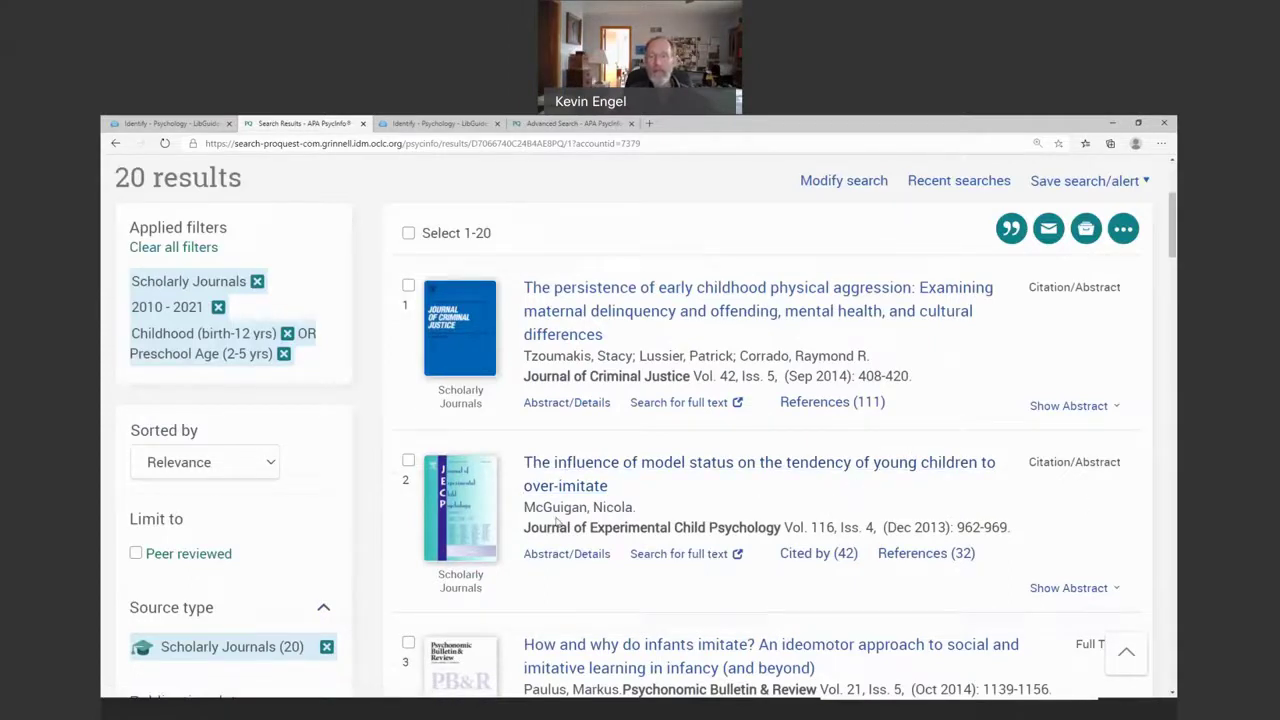
left_click(730, 466)
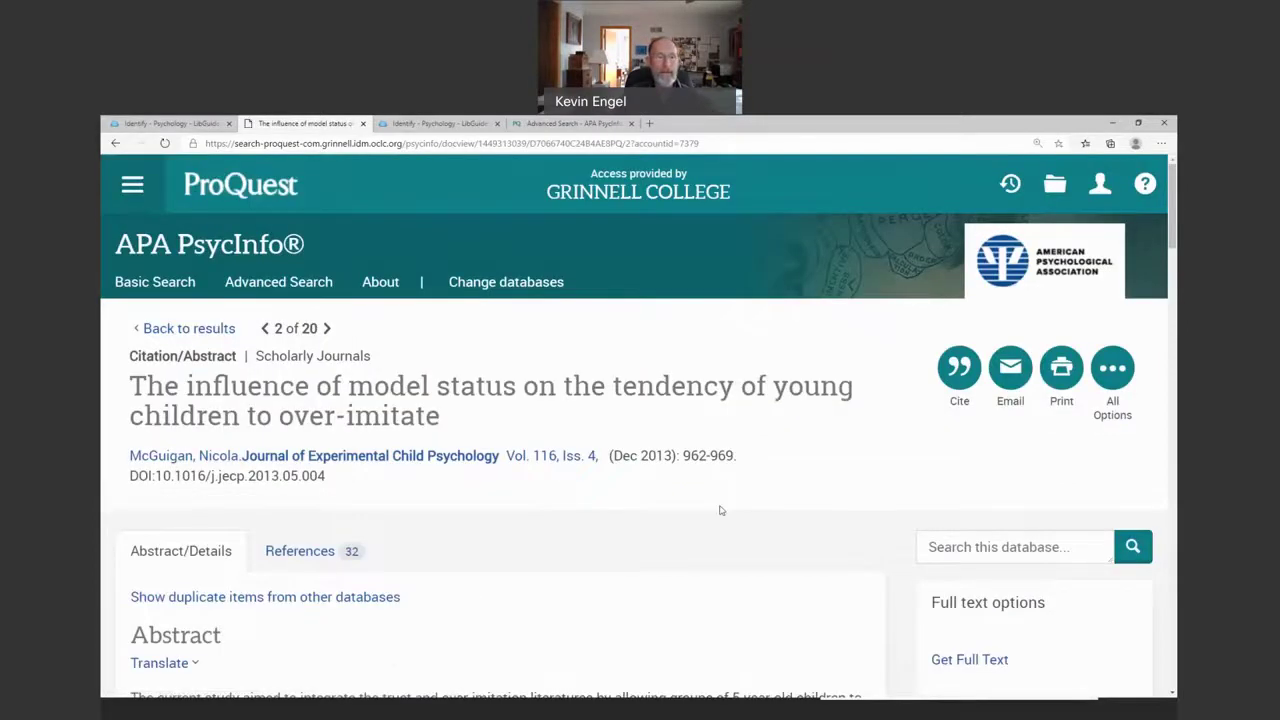
Examine the over-imitation article's abstract and its indexed subjects, age groups, population and methodology
scroll(719, 510, "down", 3)
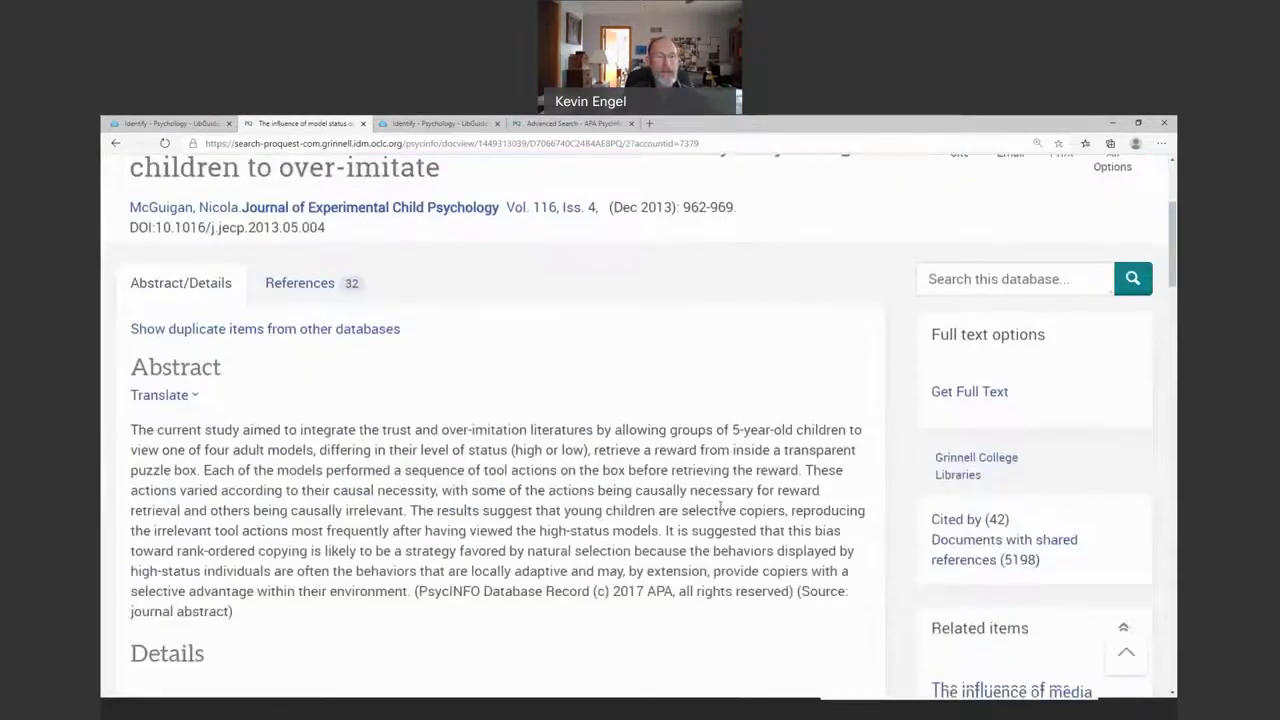
scroll(716, 510, "down", 4)
scroll(716, 510, "up", 5)
scroll(650, 515, "down", 1)
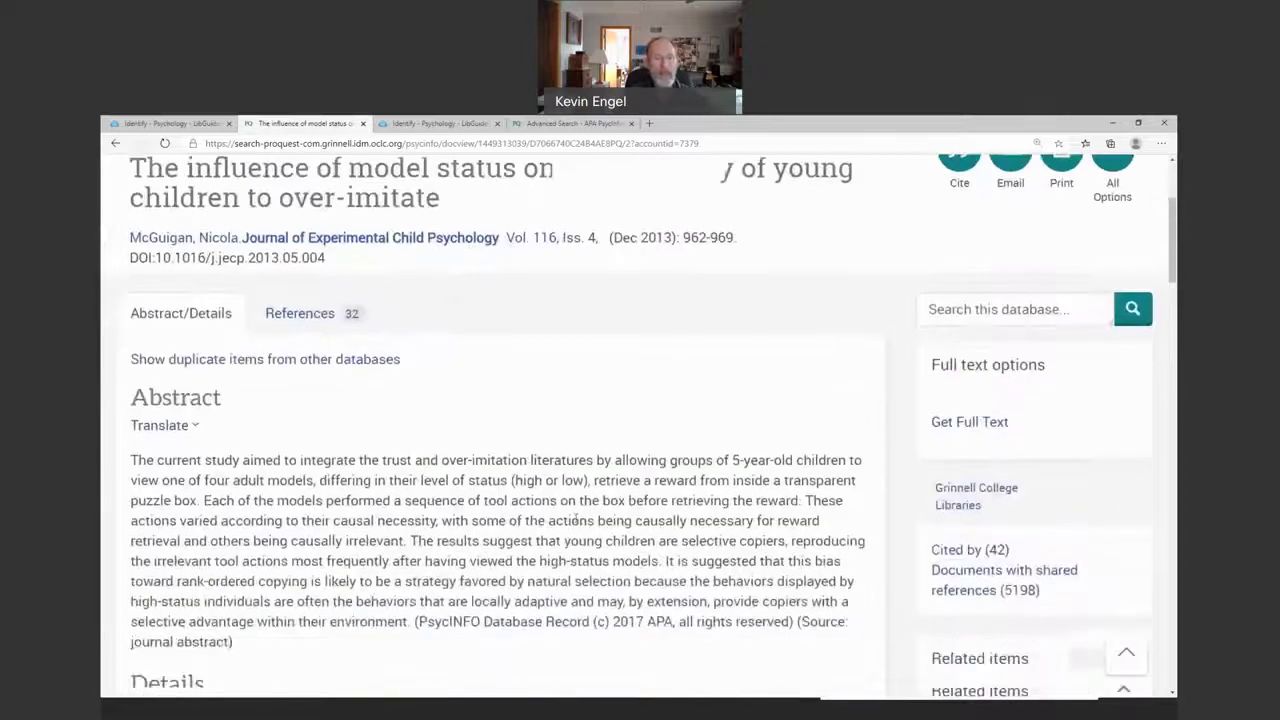
scroll(576, 520, "down", 4)
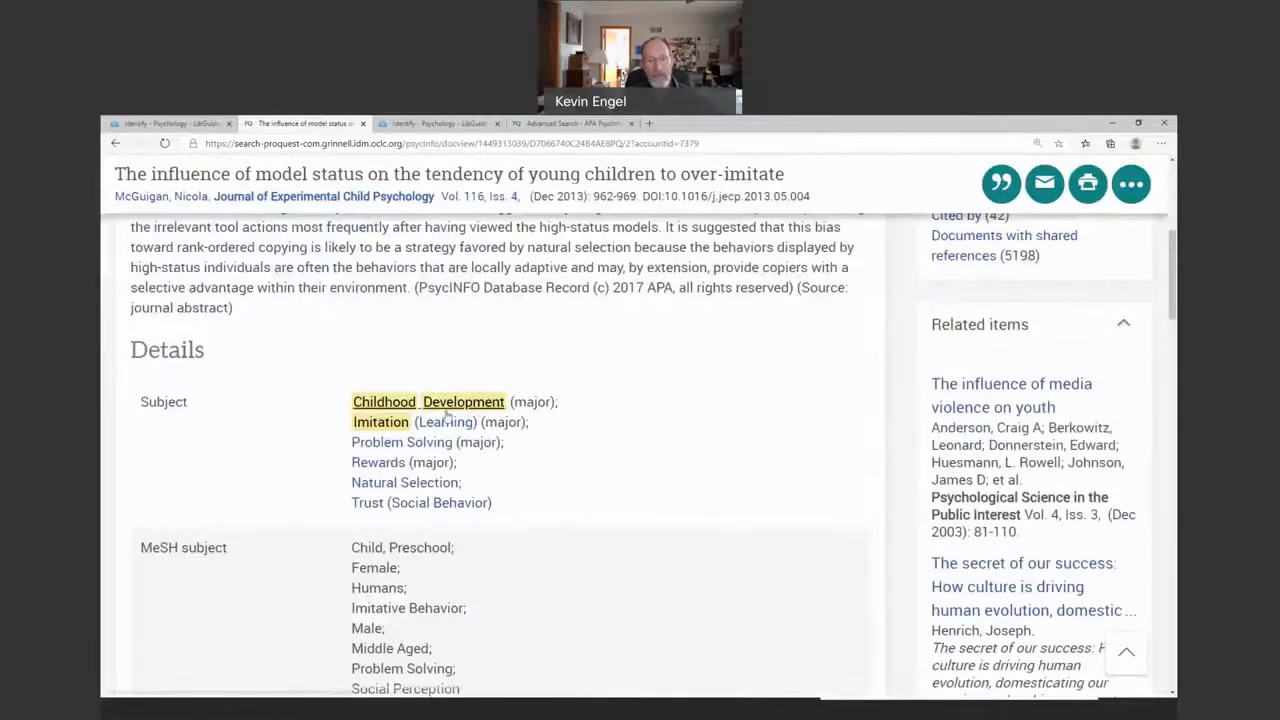
scroll(569, 444, "down", 3)
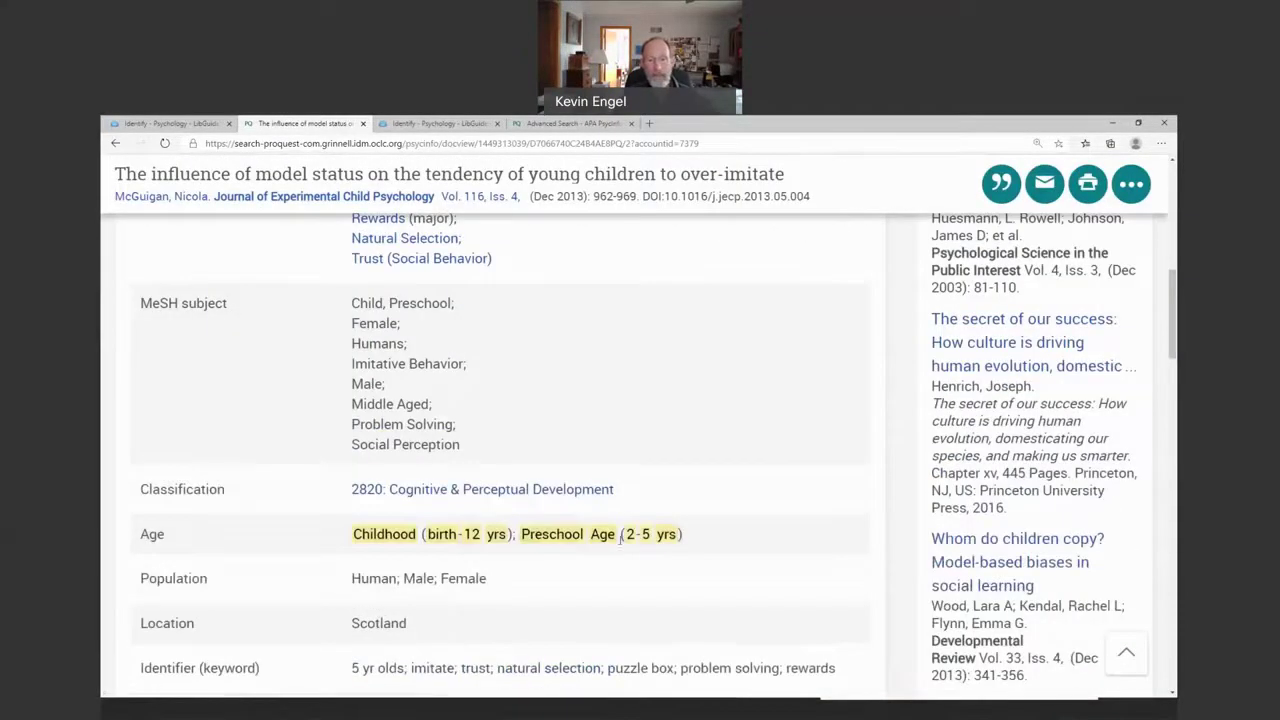
scroll(649, 534, "down", 3)
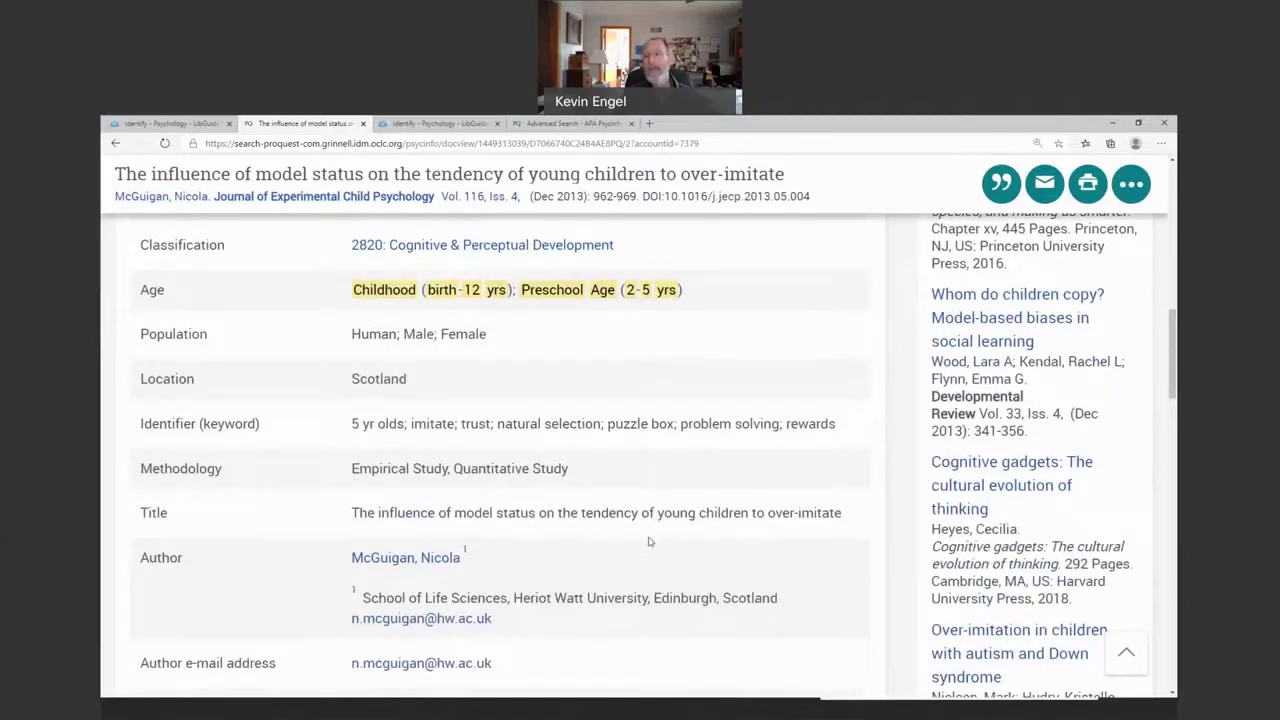
scroll(649, 541, "up", 10)
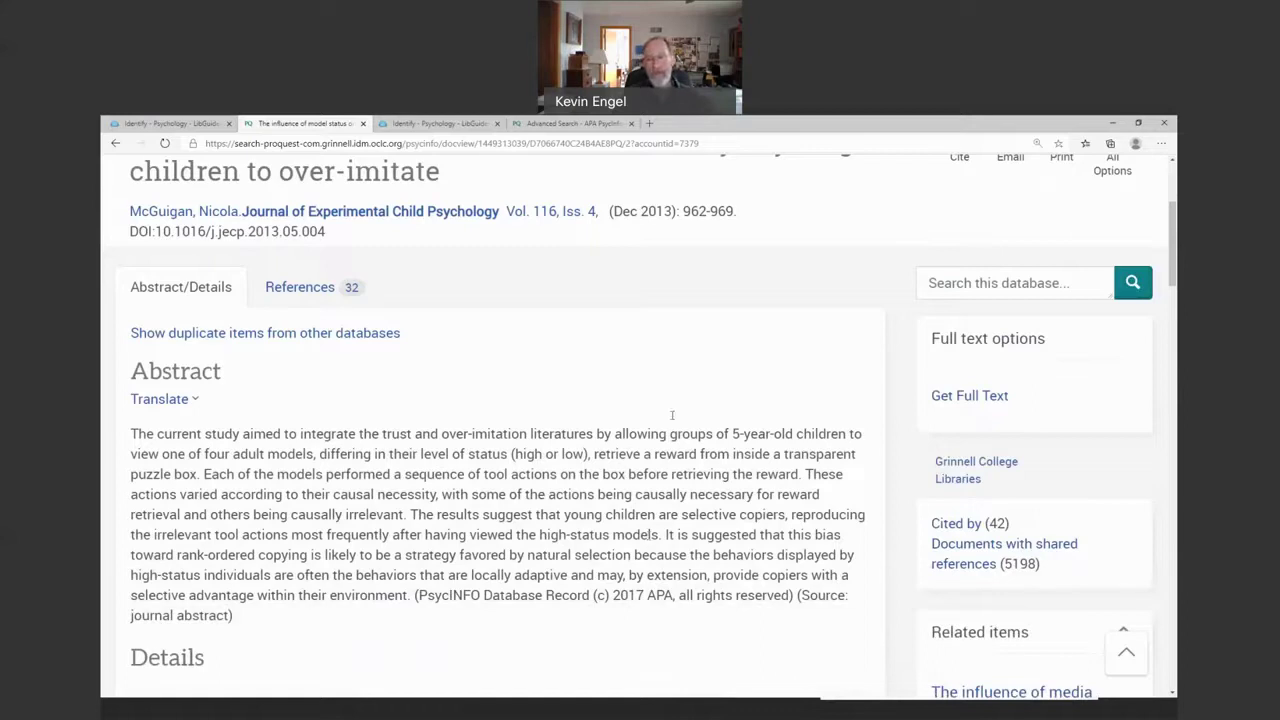
Open the over-imitation article's full text through Elsevier ScienceDirect Journals Complete, and return to the PsycInfo result list
left_click(957, 398)
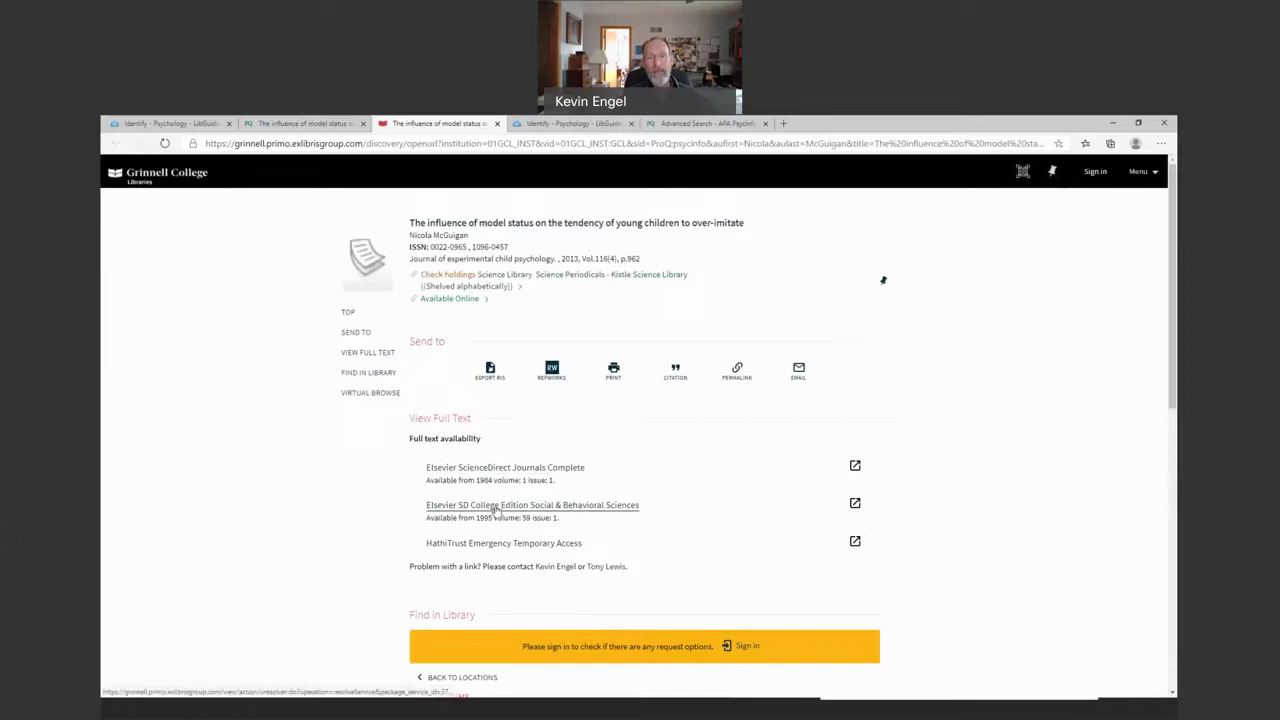
left_click(855, 467)
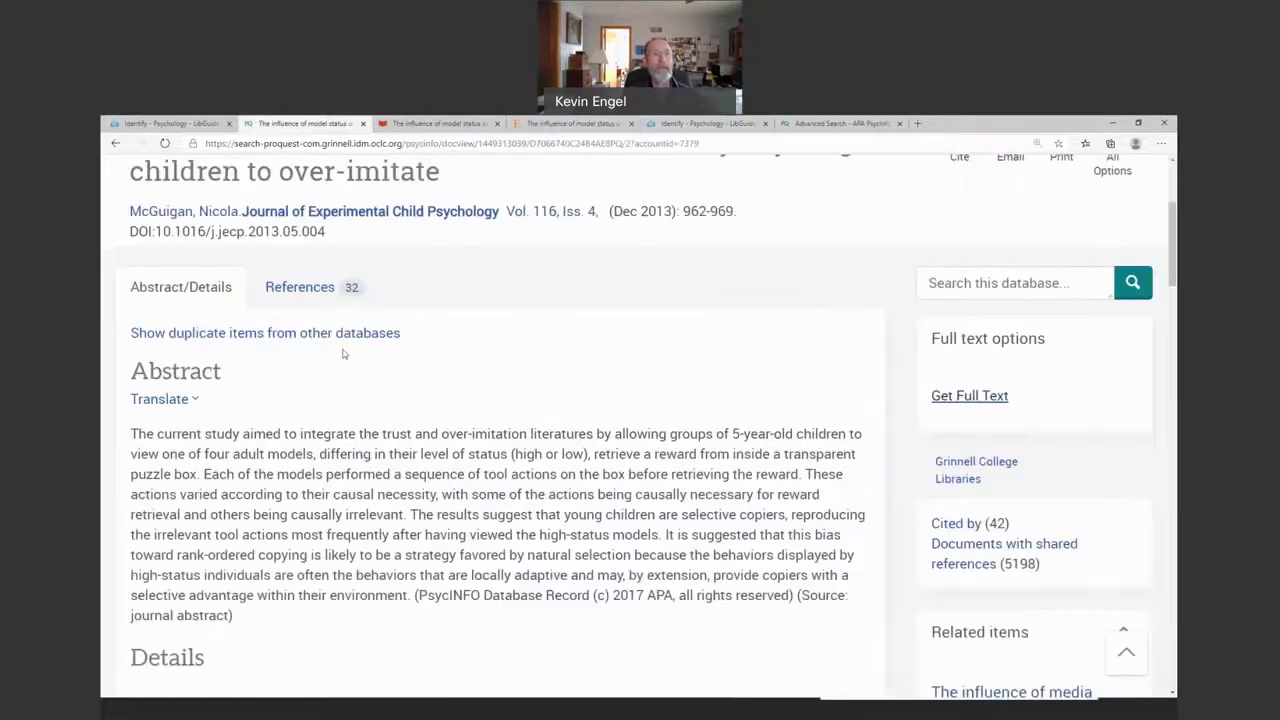
scroll(342, 354, "up", 3)
left_click(189, 328)
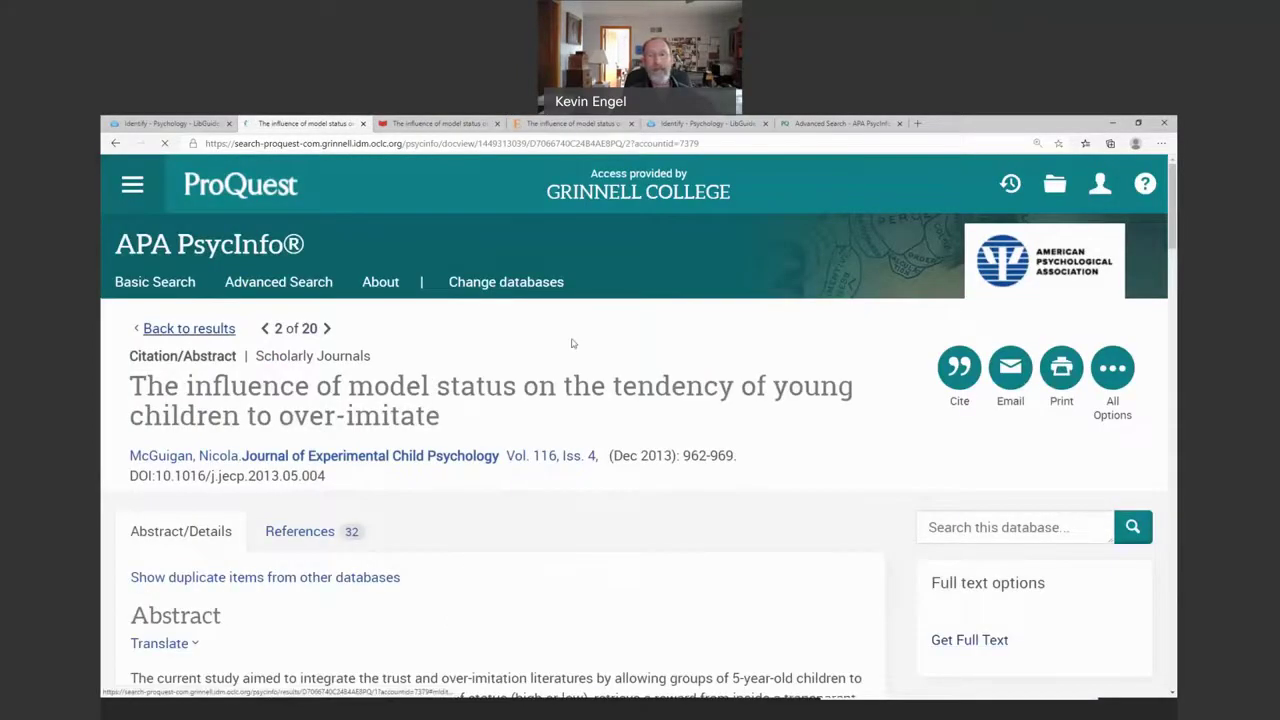
Open the record for "The persistence of early childhood physical aggression" and look over its abstract, subjects and age groups
scroll(600, 370, "up", 3)
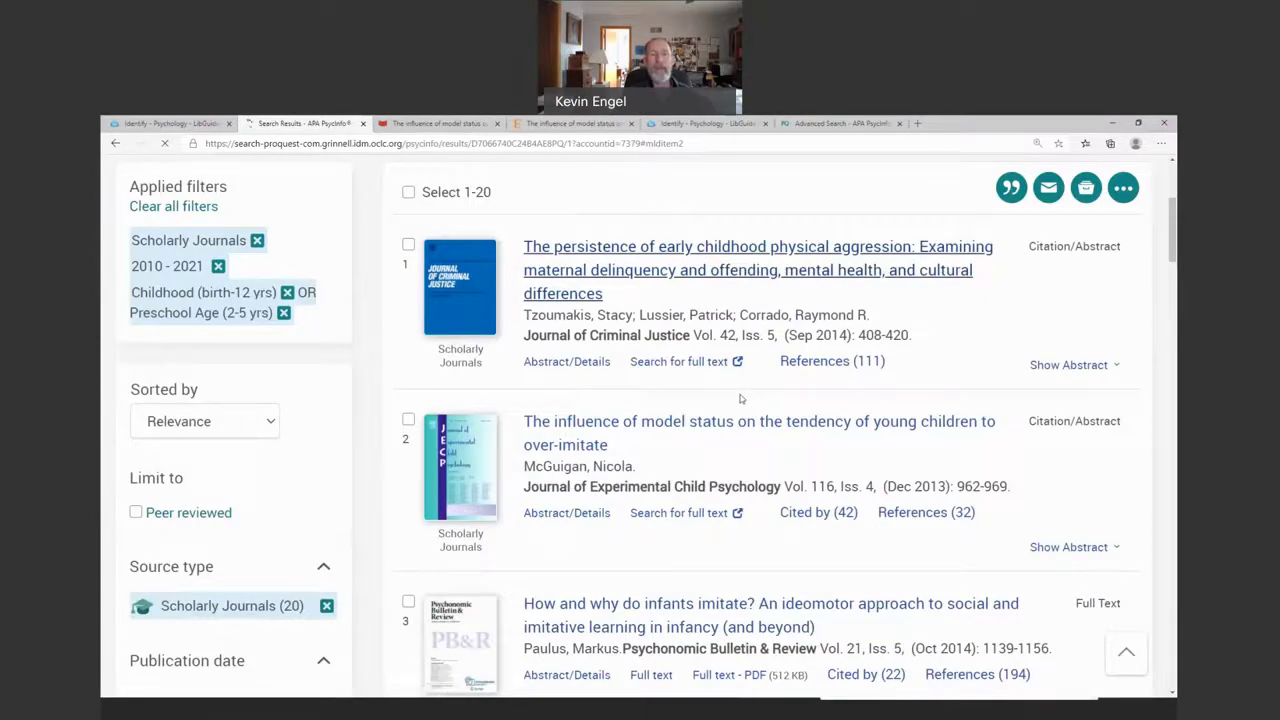
scroll(703, 355, "down", 5)
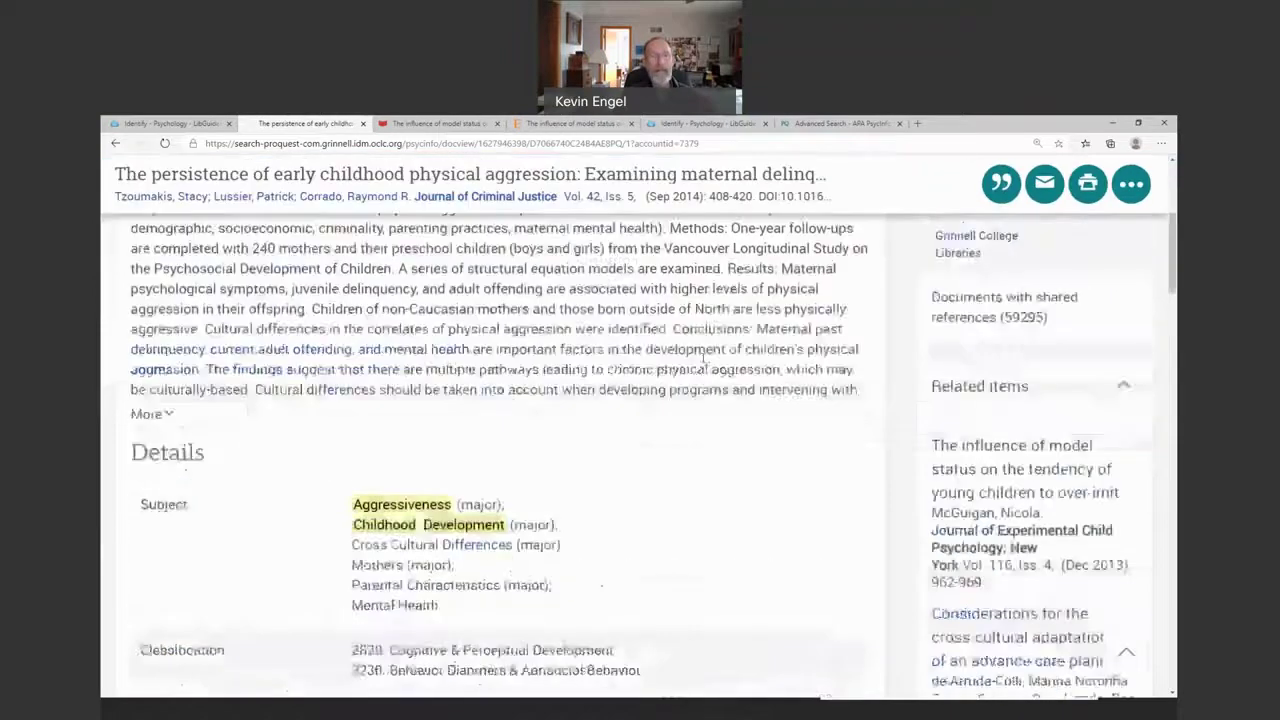
scroll(702, 358, "down", 3)
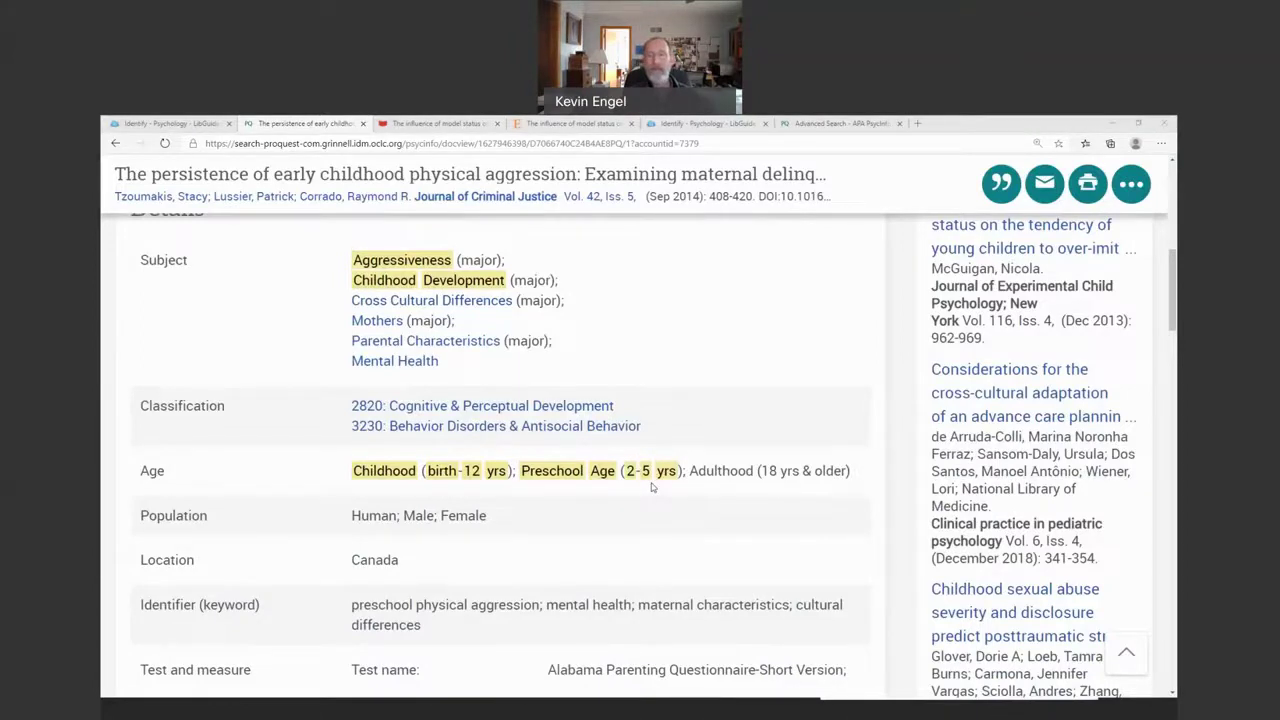
scroll(652, 487, "down", 1)
scroll(655, 485, "up", 10)
scroll(654, 481, "down", 2)
scroll(654, 481, "down", 2)
scroll(654, 481, "up", 5)
scroll(862, 367, "down", 2)
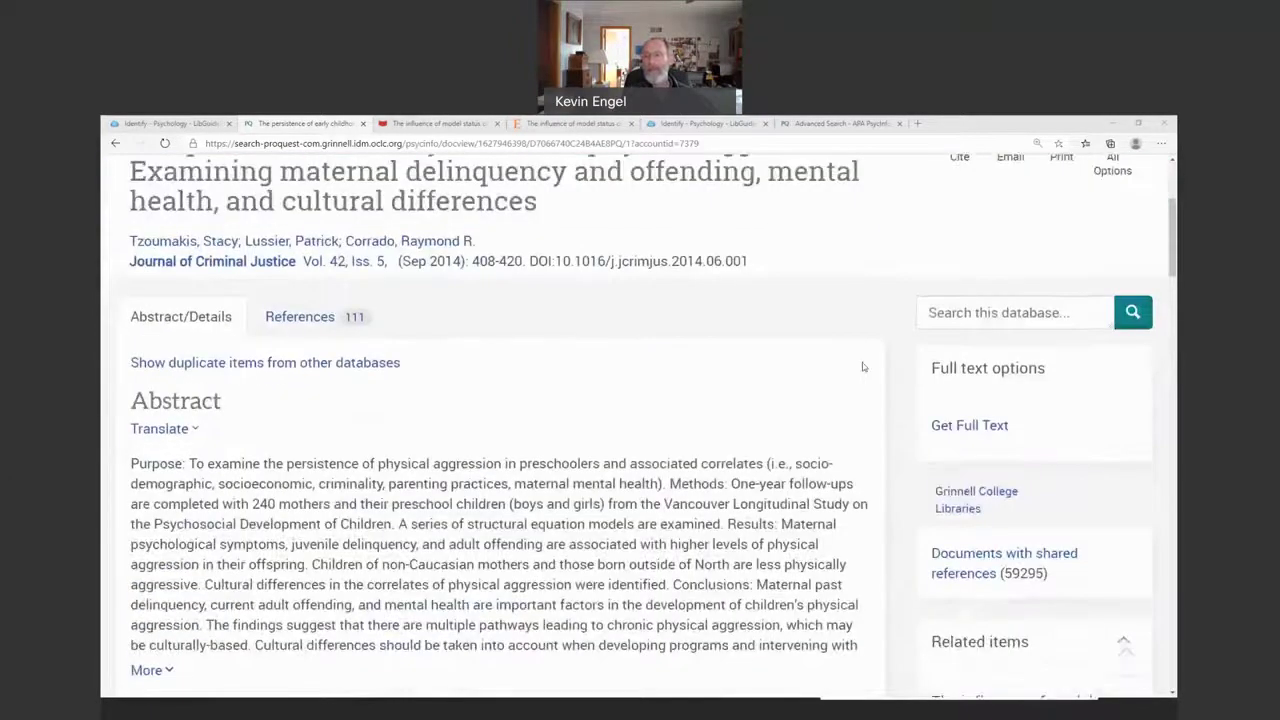
Open the physical aggression article's full text through Elsevier ScienceDirect Journals Complete, and return to the PsycInfo result list
left_click(955, 428)
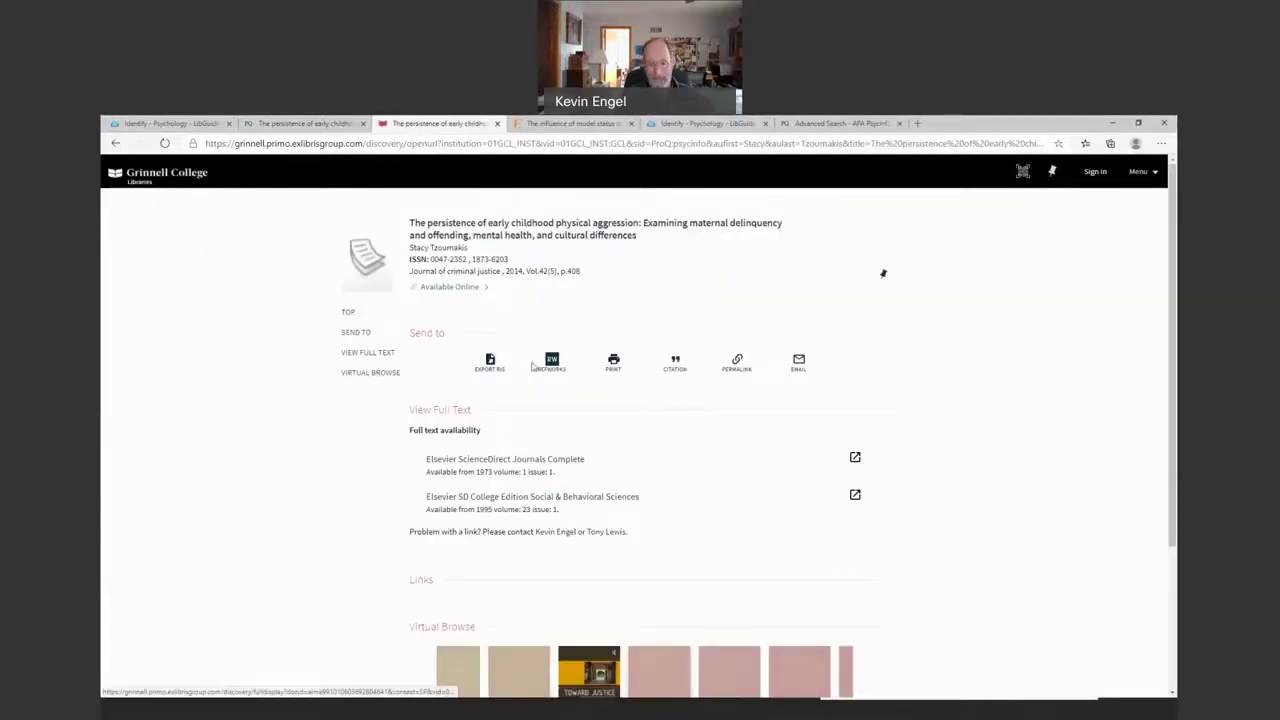
left_click(855, 459)
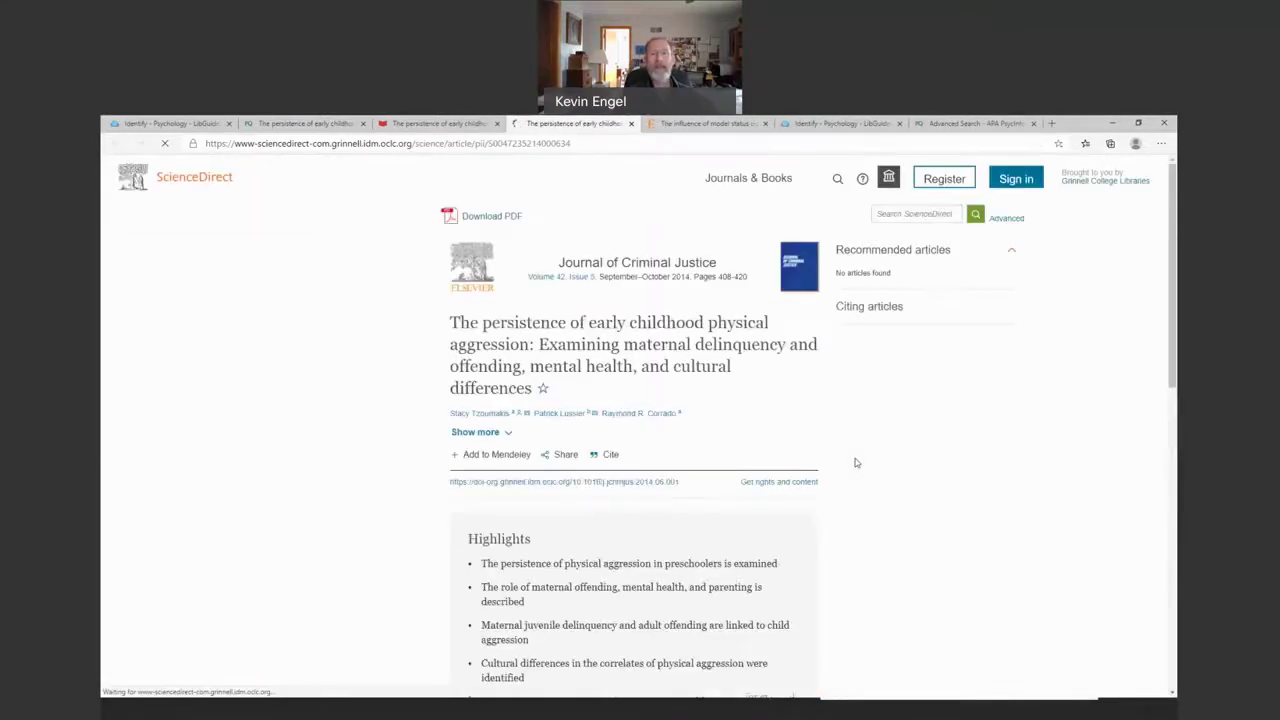
left_click(304, 124)
scroll(183, 335, "up", 3)
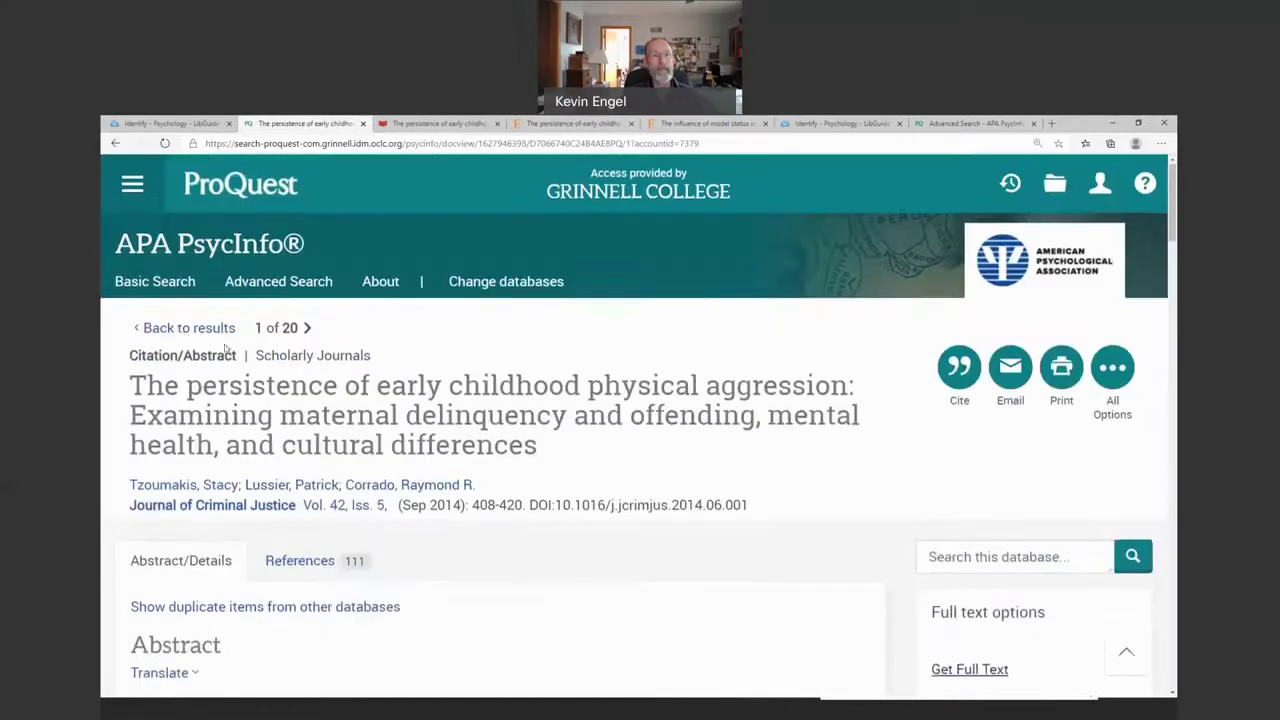
left_click(185, 329)
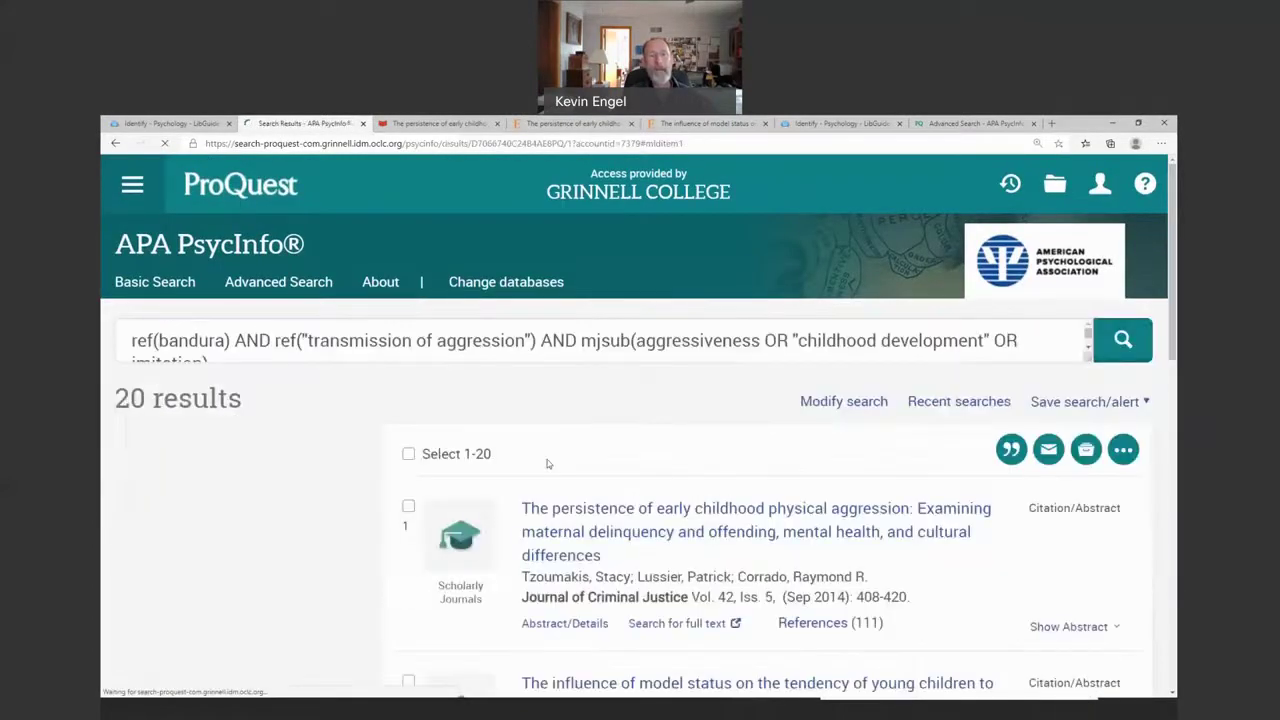
Open the record for "How and why do infants imitate?" and locate its PDF download option
scroll(576, 421, "up", 3)
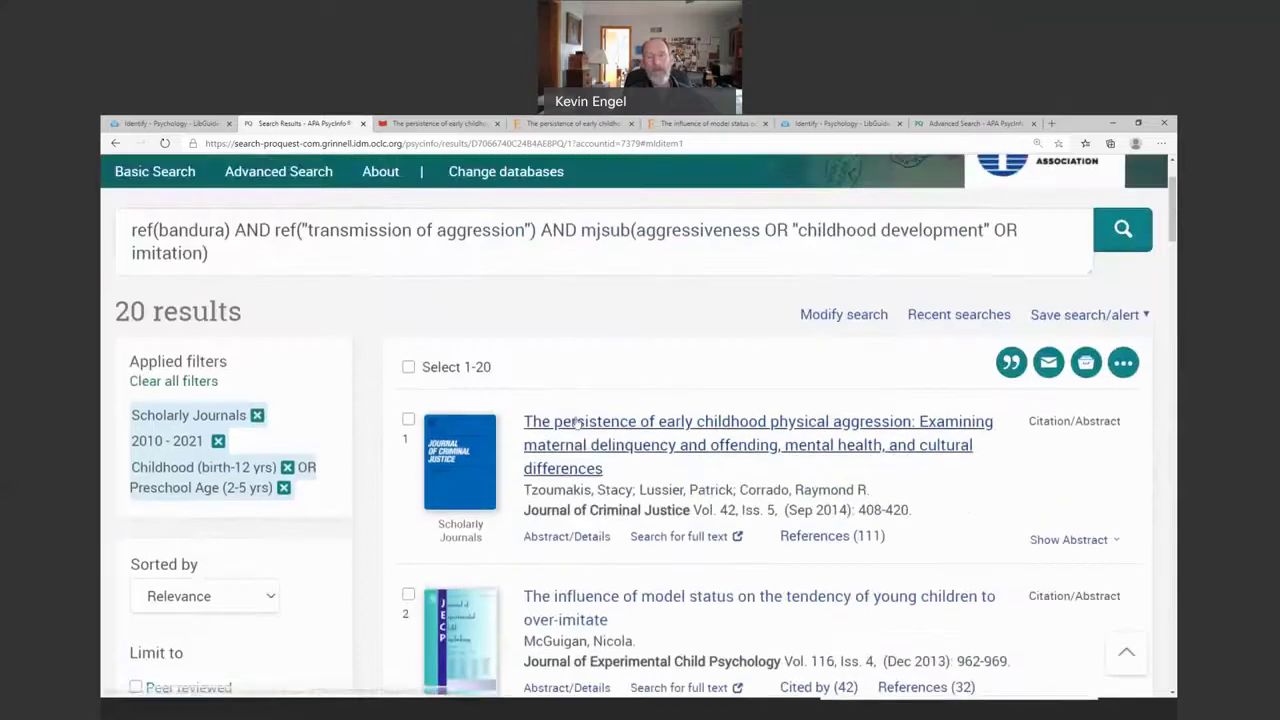
scroll(576, 421, "down", 2)
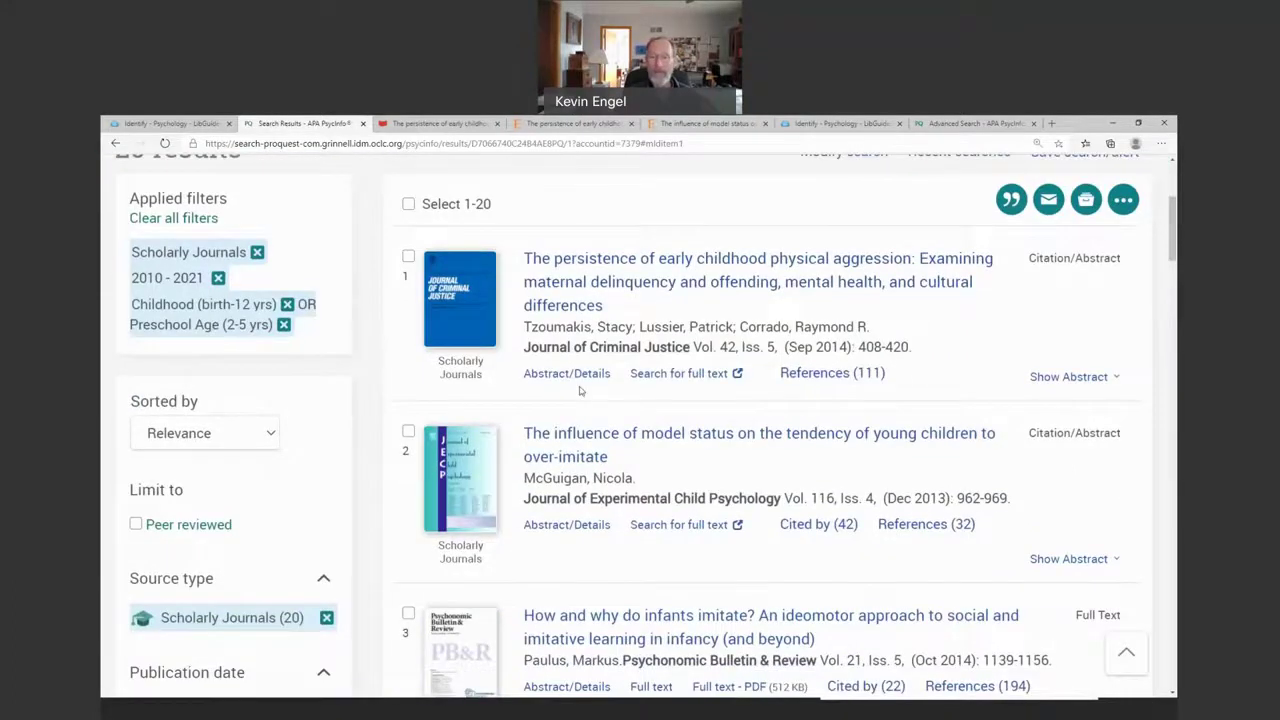
scroll(584, 390, "down", 2)
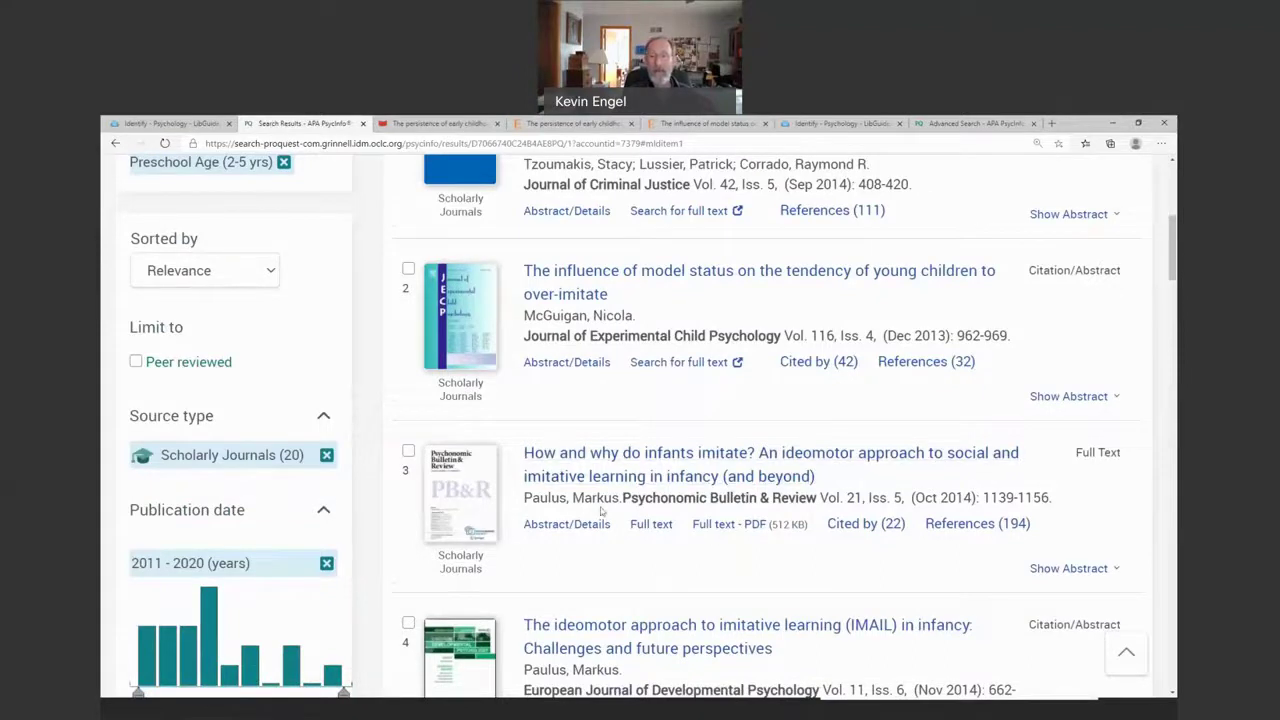
left_click(731, 456)
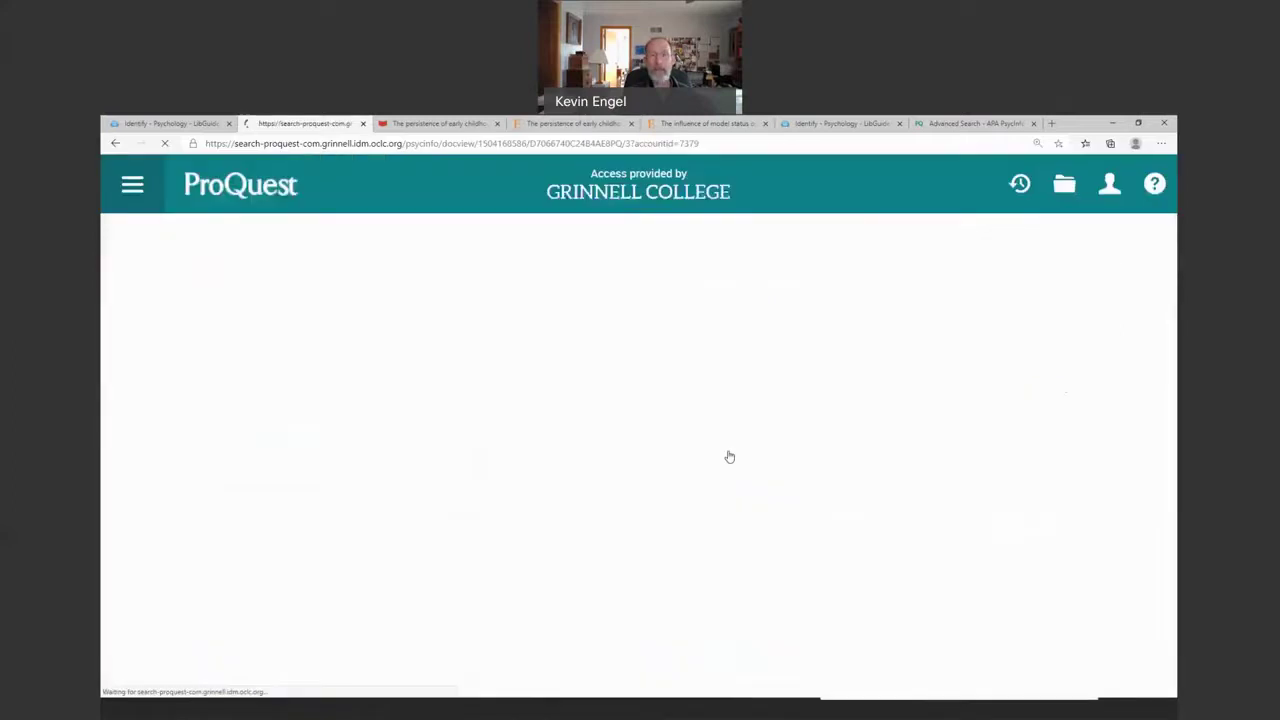
scroll(614, 530, "down", 1)
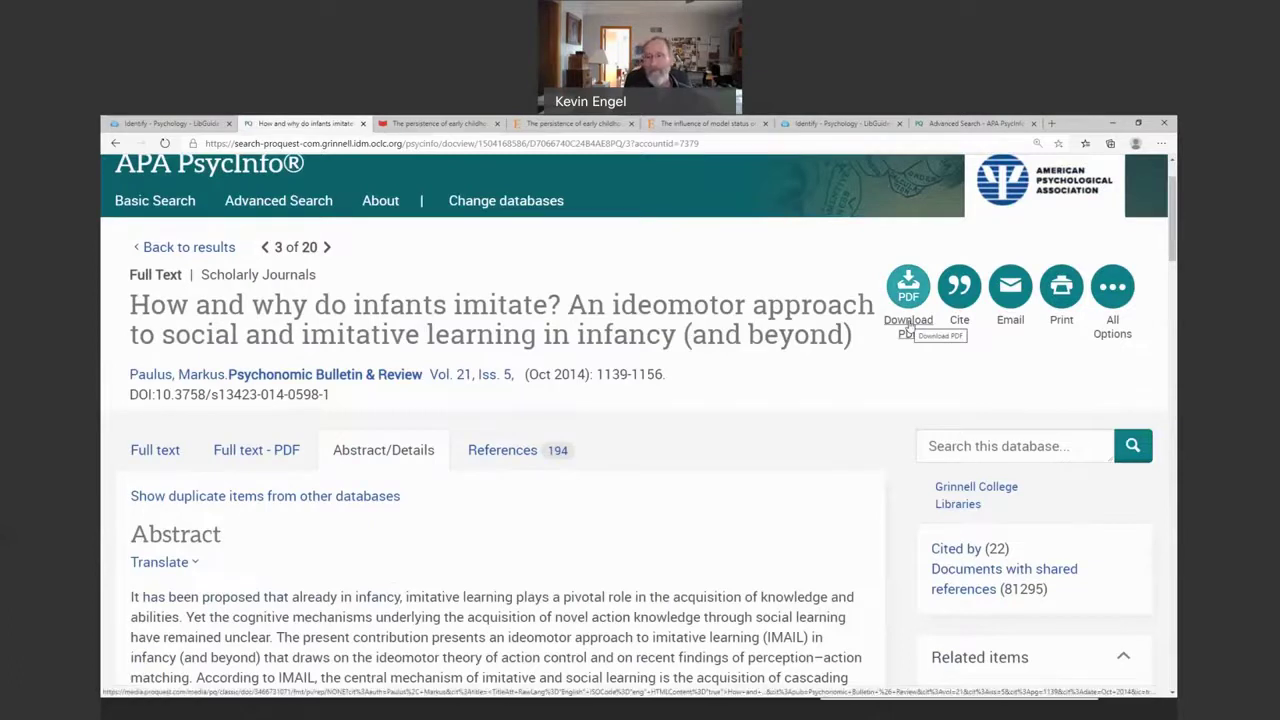
Return to the results and open the record for "Parental influences on child report of relational attribution biases during early childhood" to view its abstract
left_click(189, 249)
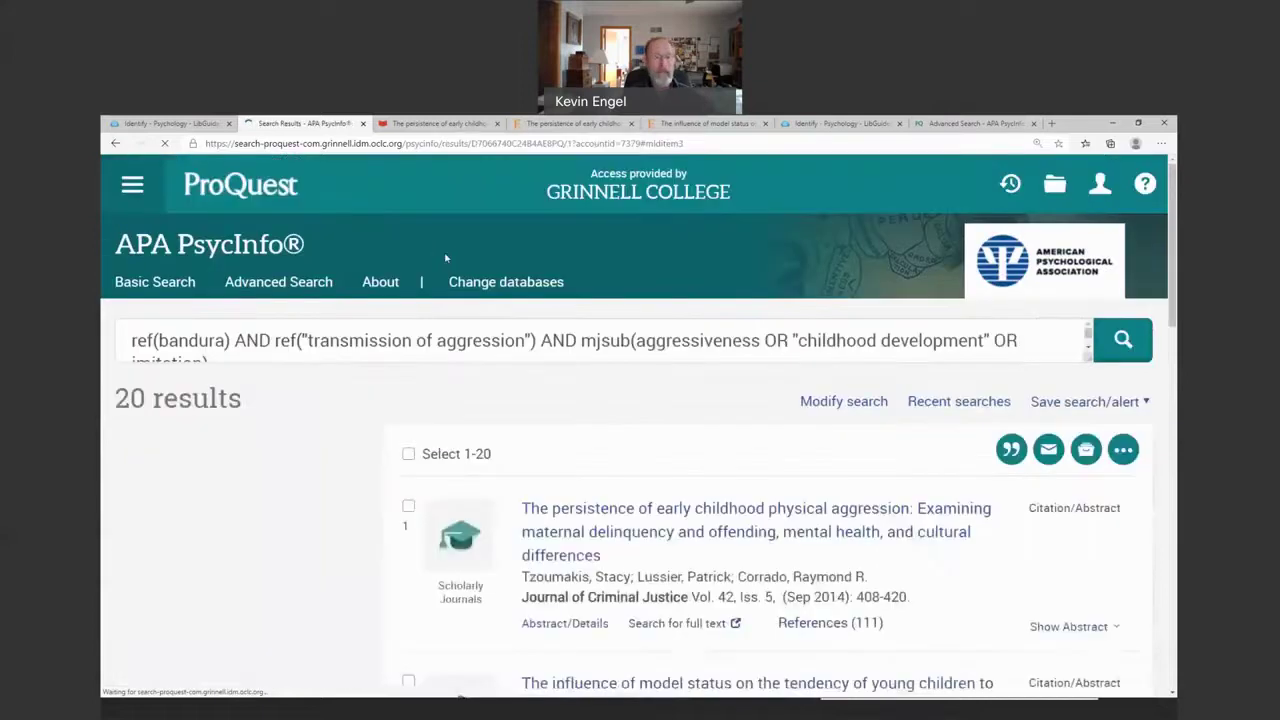
scroll(573, 352, "up", 5)
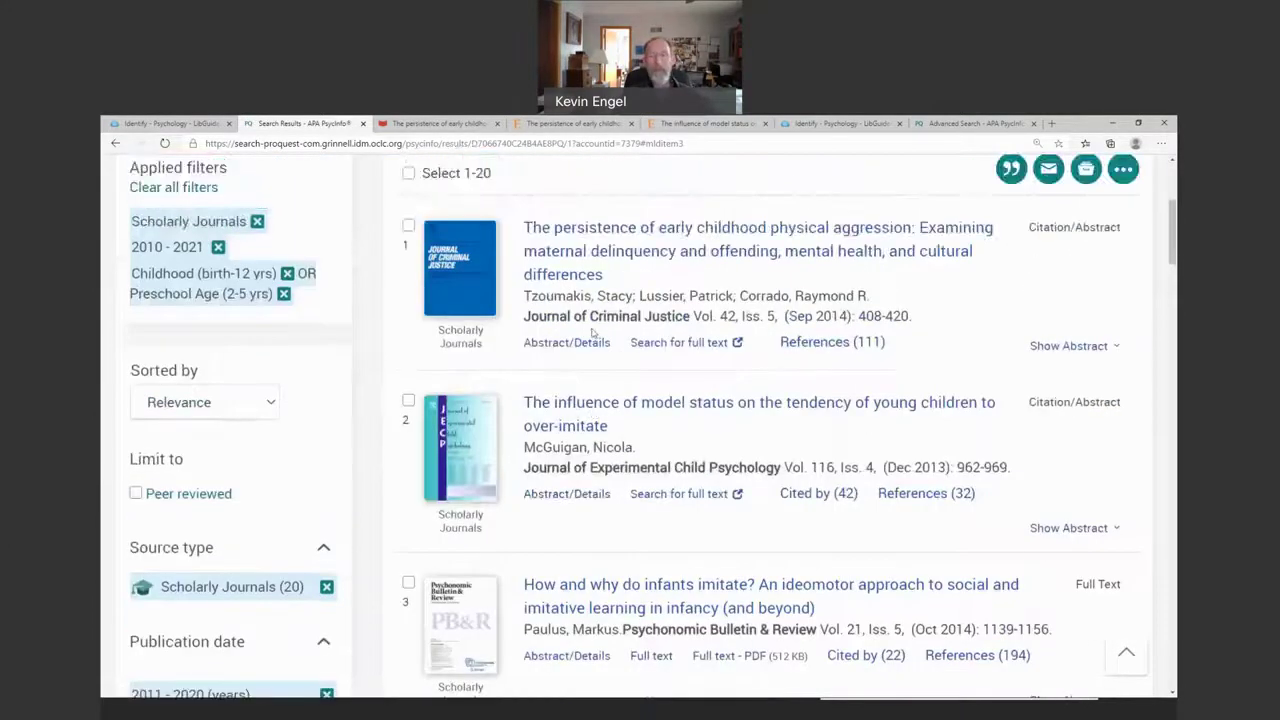
scroll(777, 570, "down", 1)
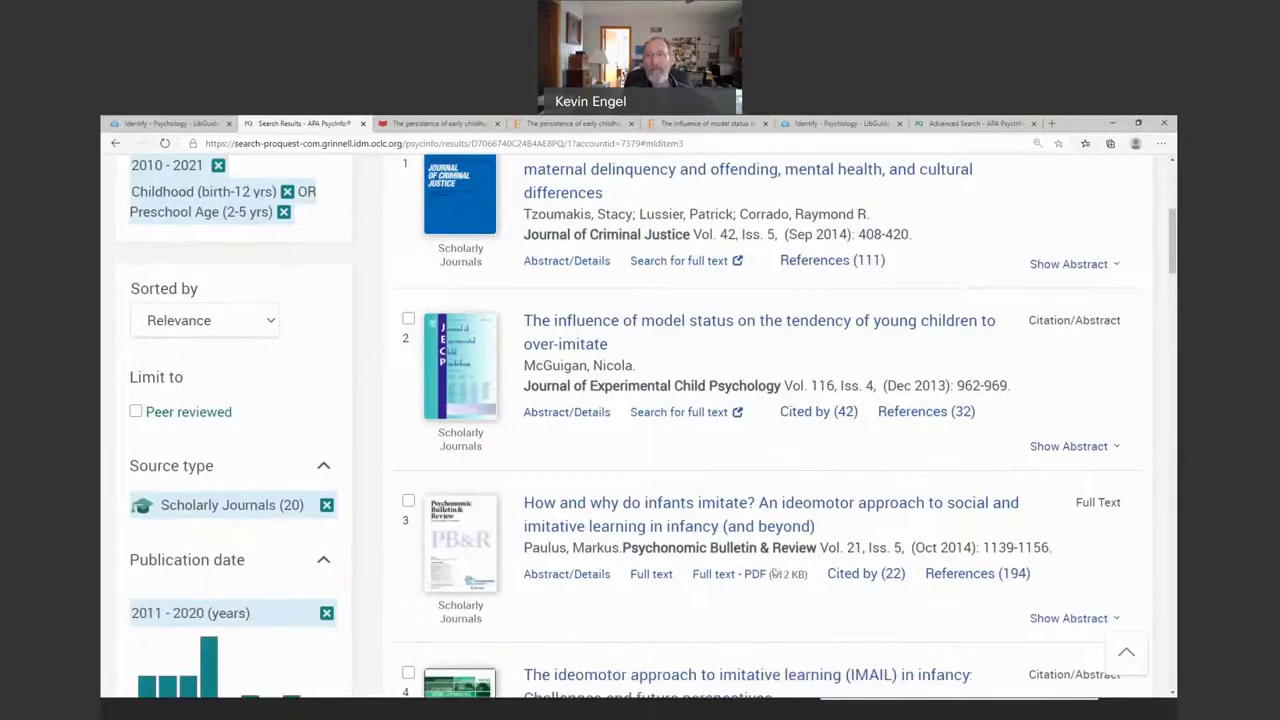
scroll(793, 417, "down", 7)
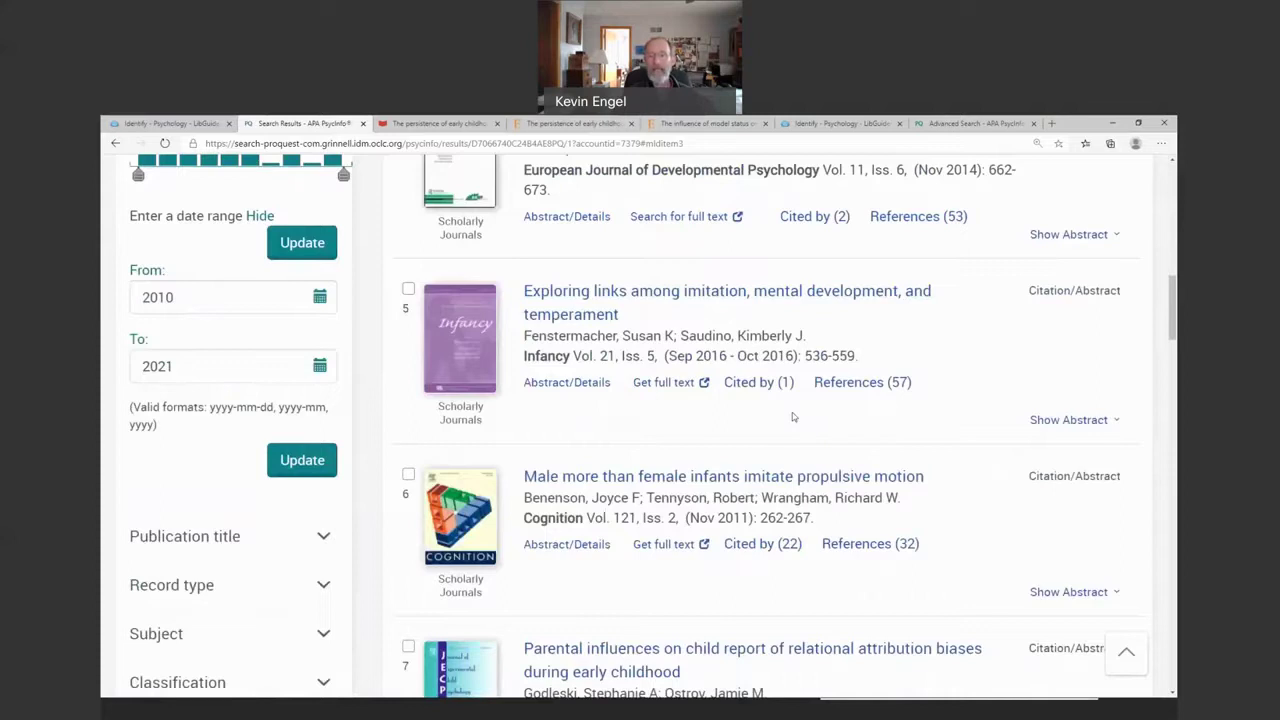
scroll(792, 412, "down", 3)
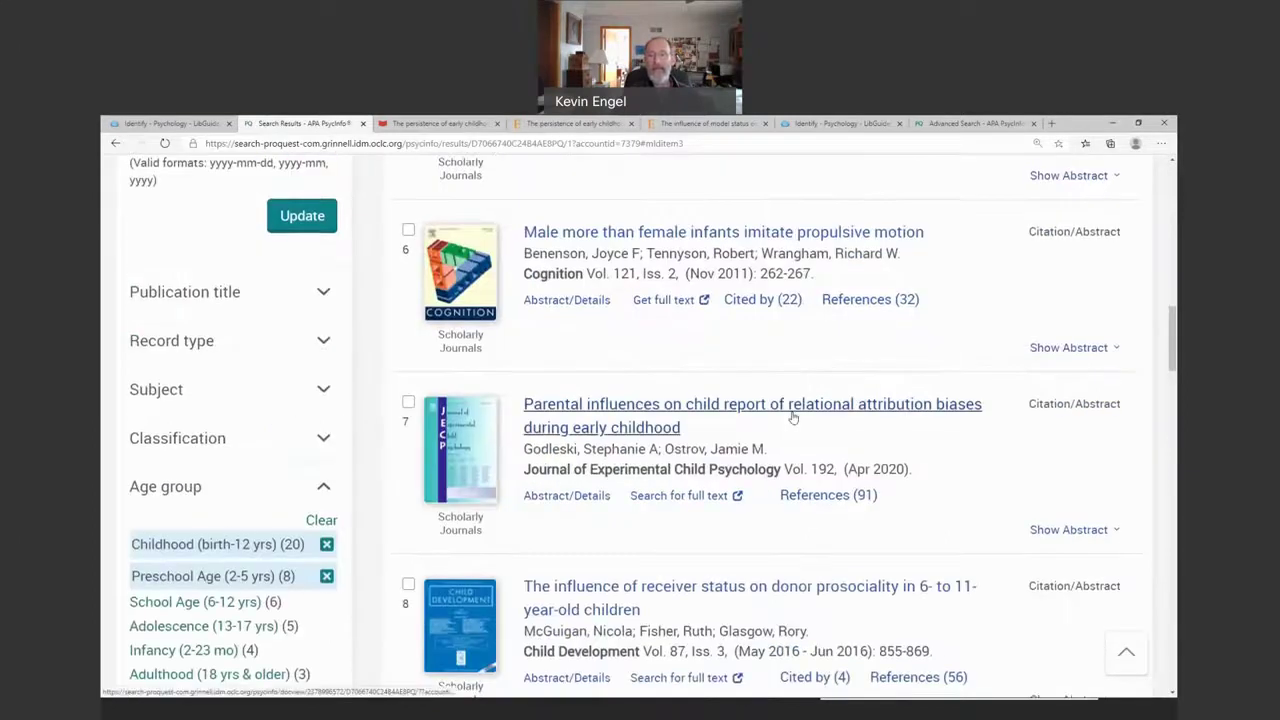
left_click(669, 408)
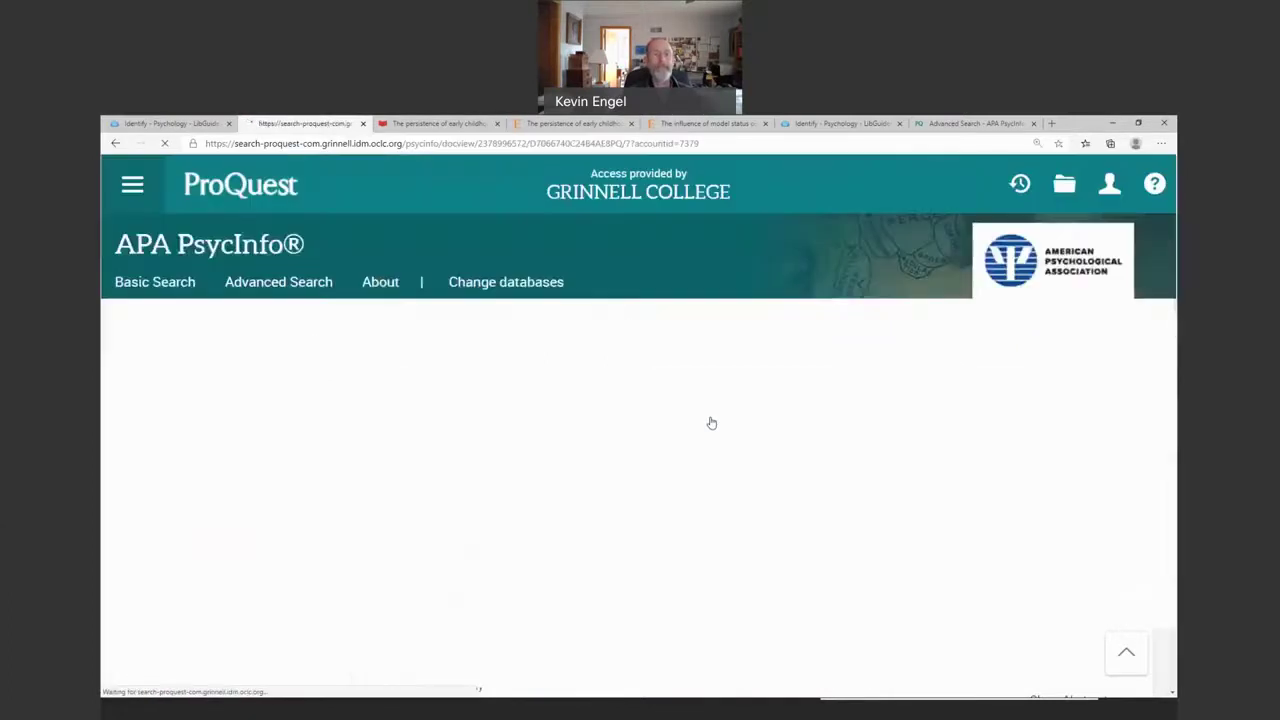
scroll(716, 427, "down", 3)
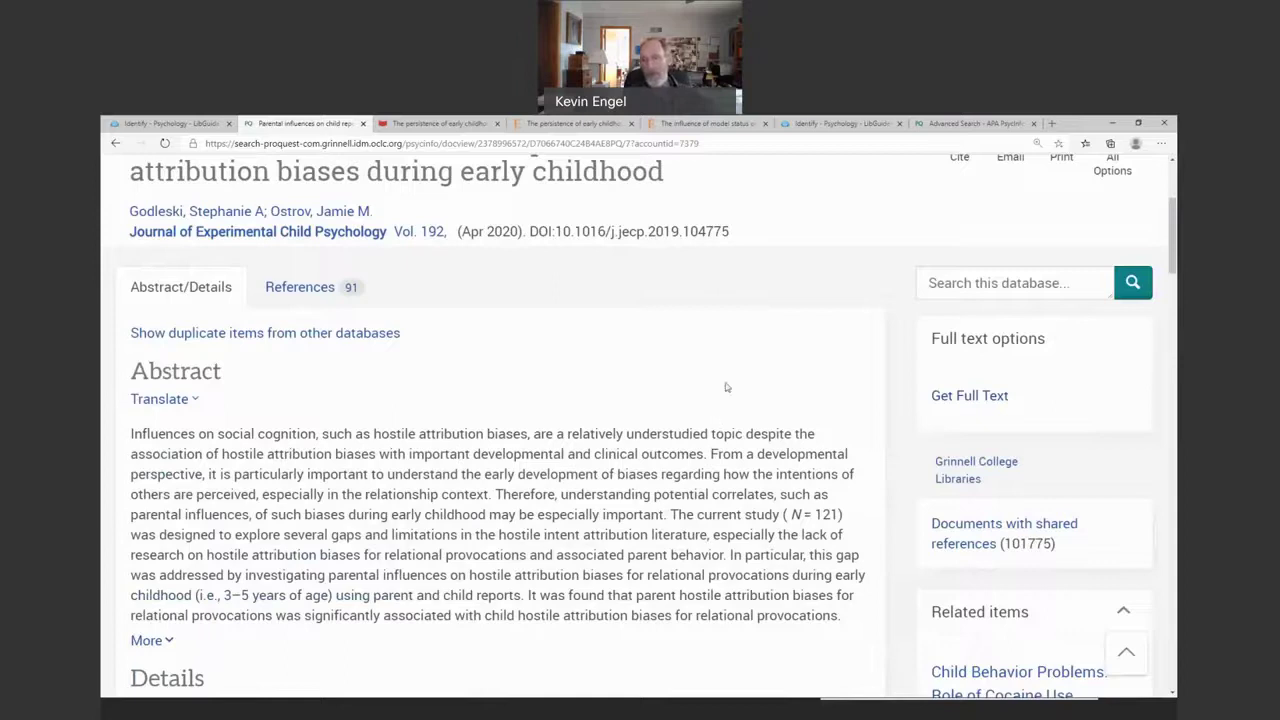
Highlight the article's full citation in the record, from its title through the journal details and DOI
scroll(731, 388, "up", 1)
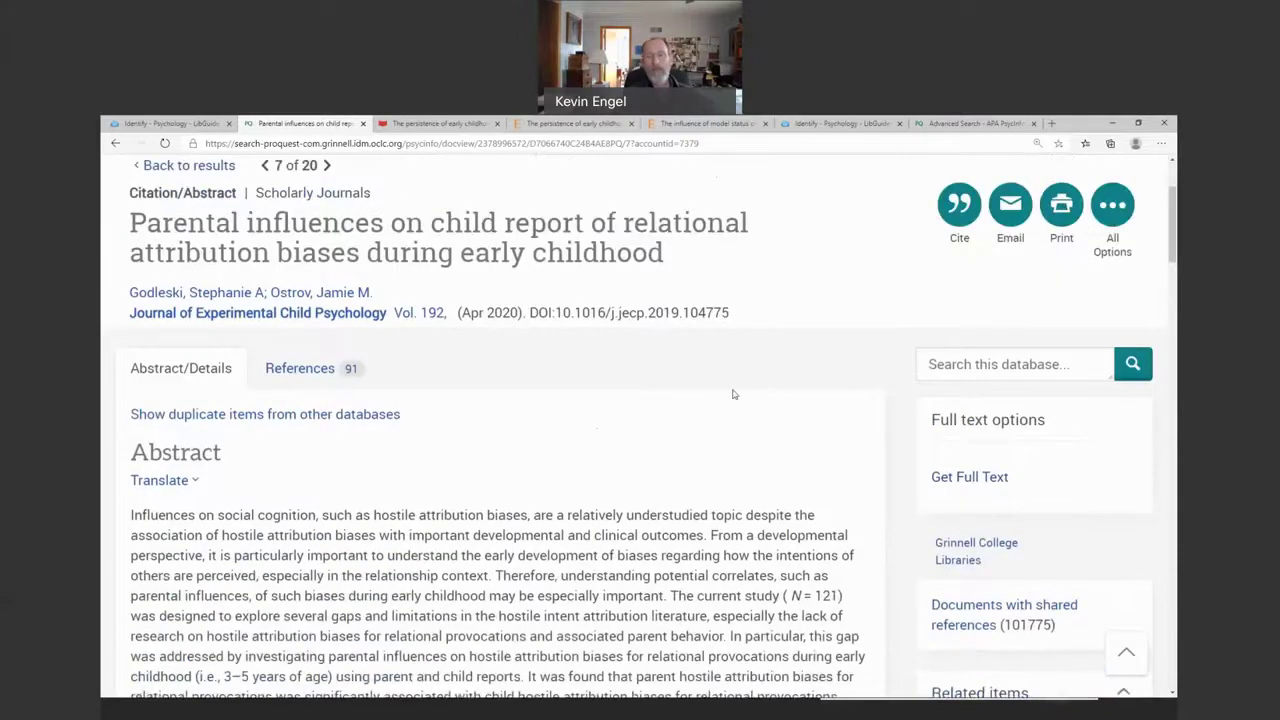
scroll(735, 400, "up", 1)
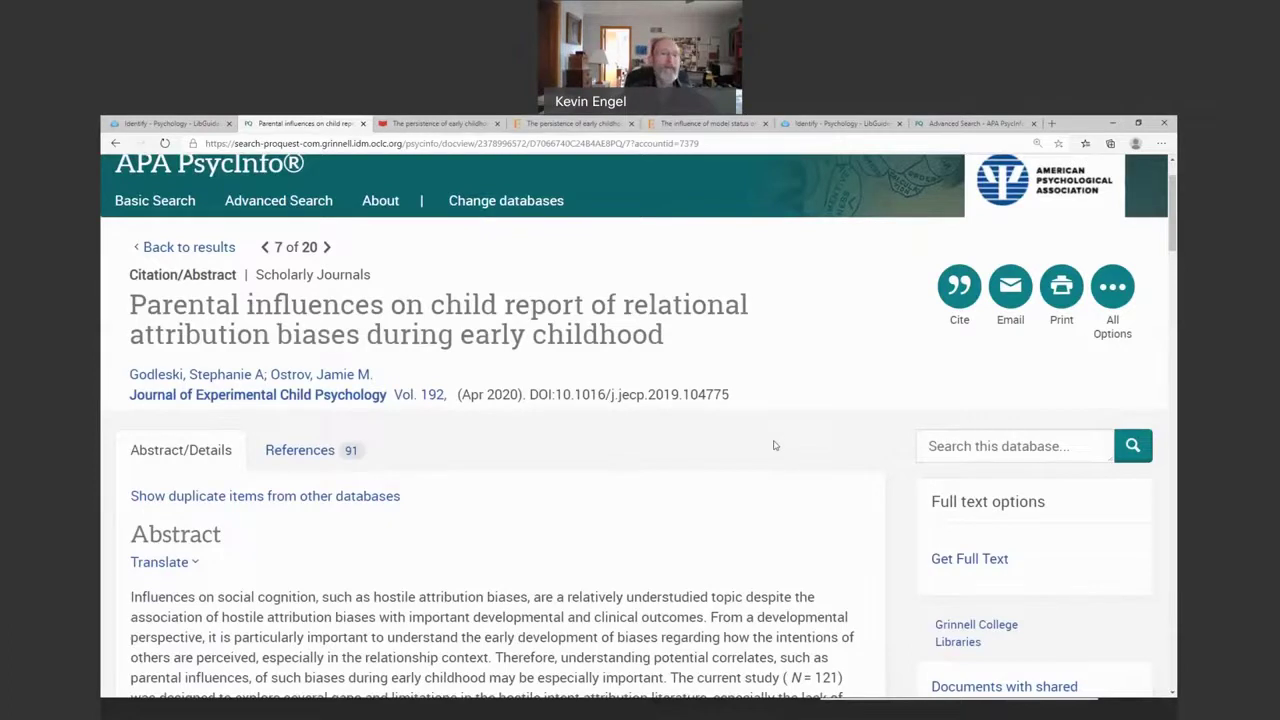
left_click_drag(131, 302, 757, 394)
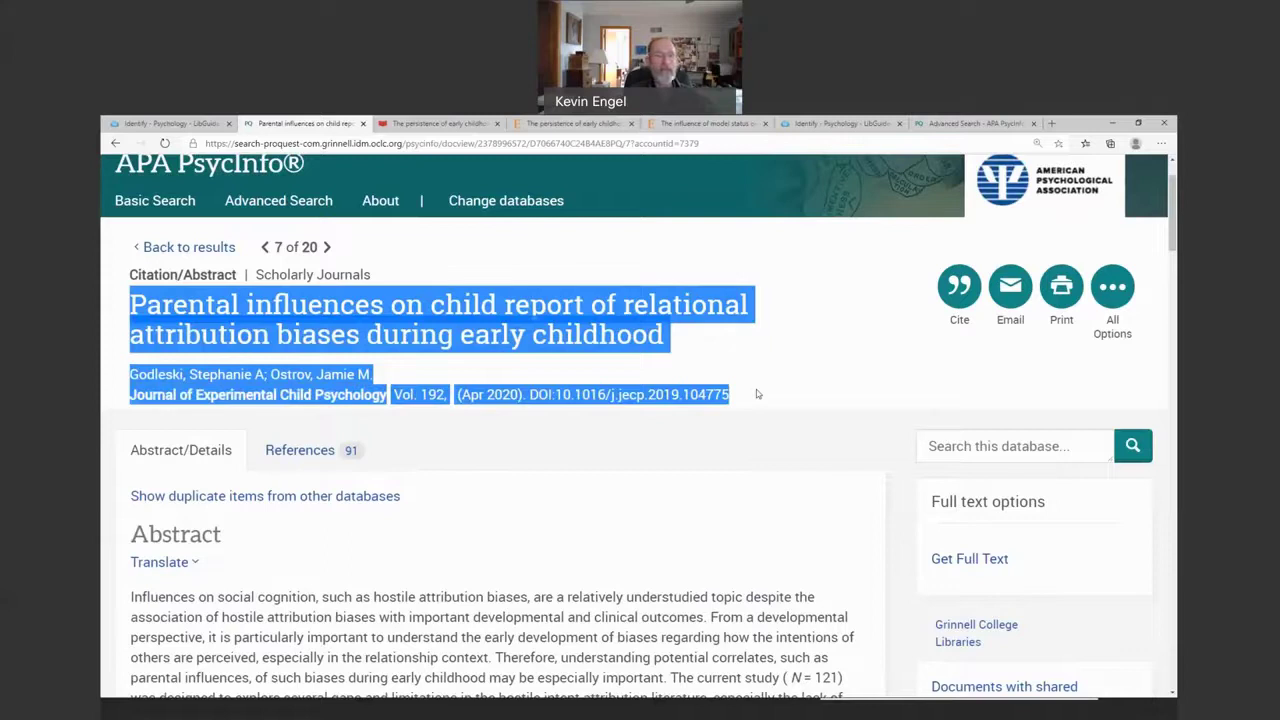
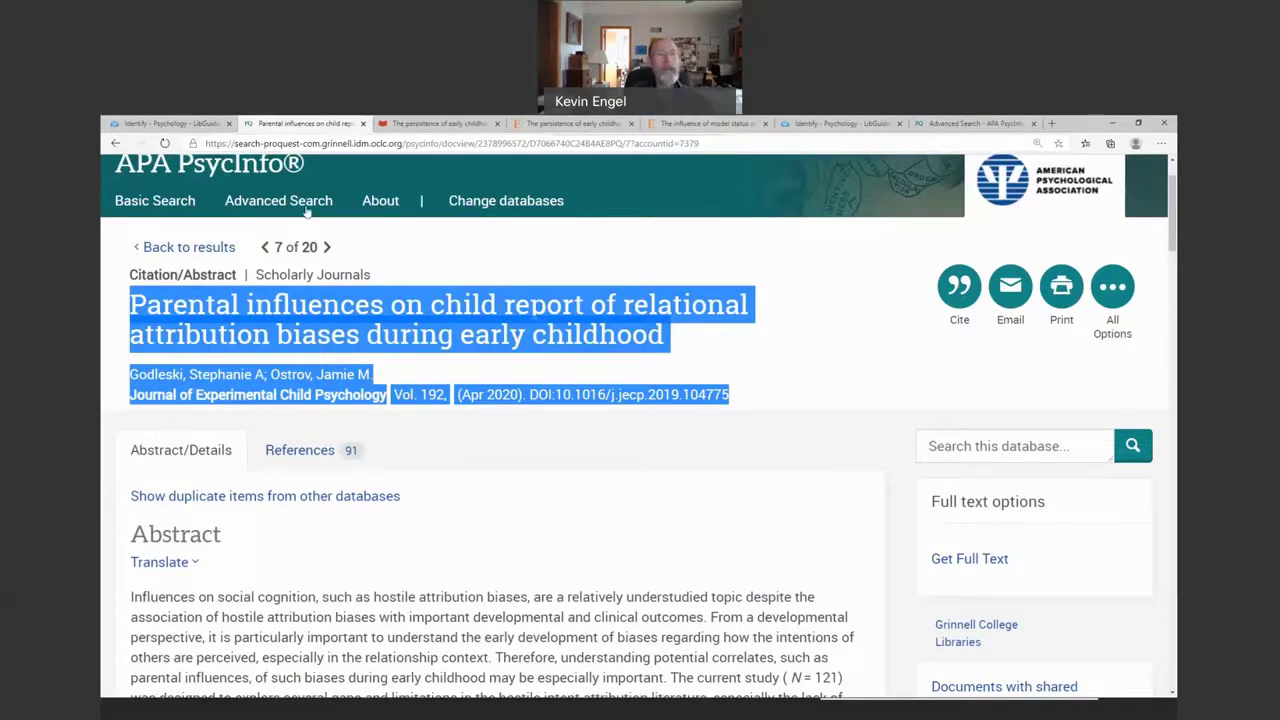
Reopen the current search for modification from the result list and look over the advanced search limits
left_click(198, 254)
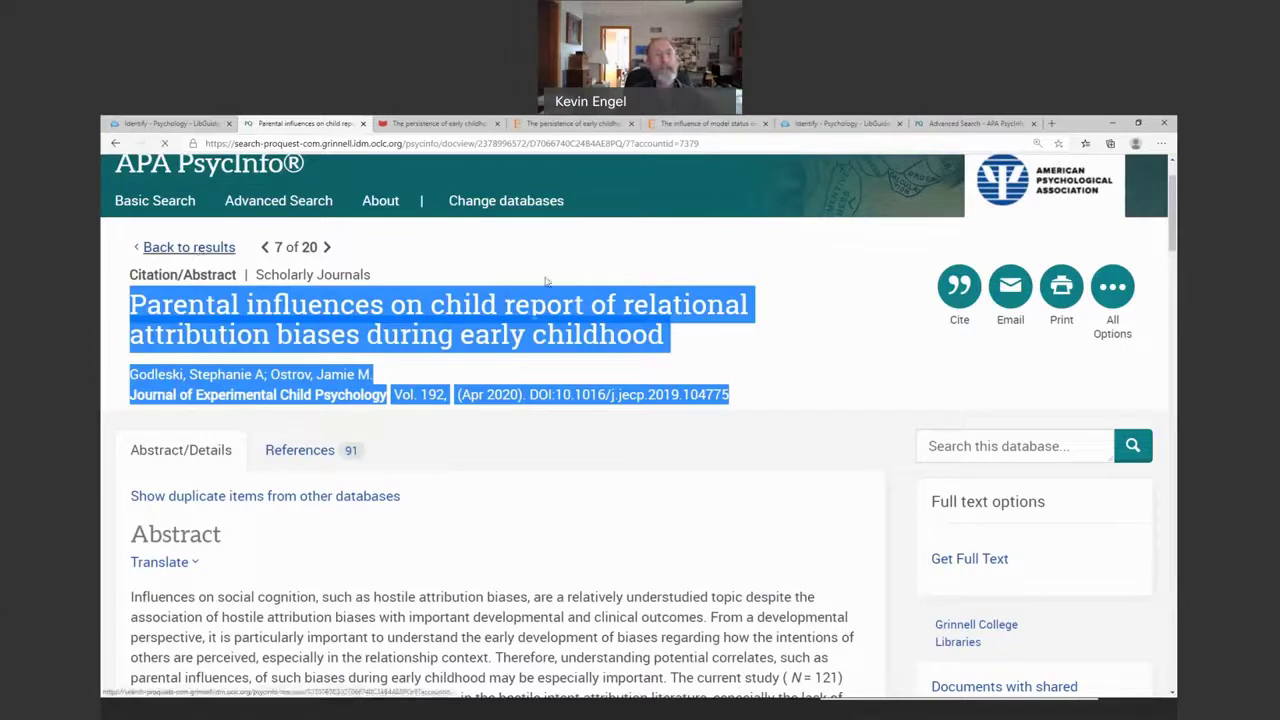
scroll(573, 368, "up", 10)
scroll(573, 368, "up", 10)
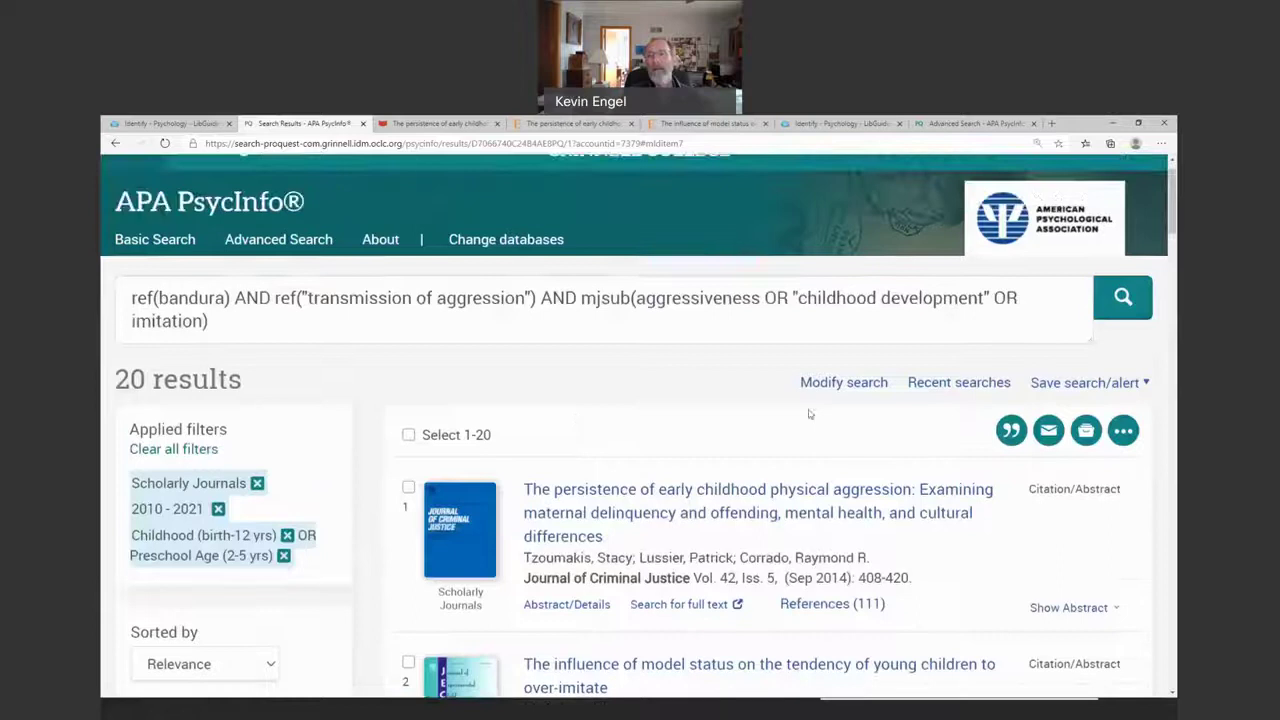
left_click(789, 391)
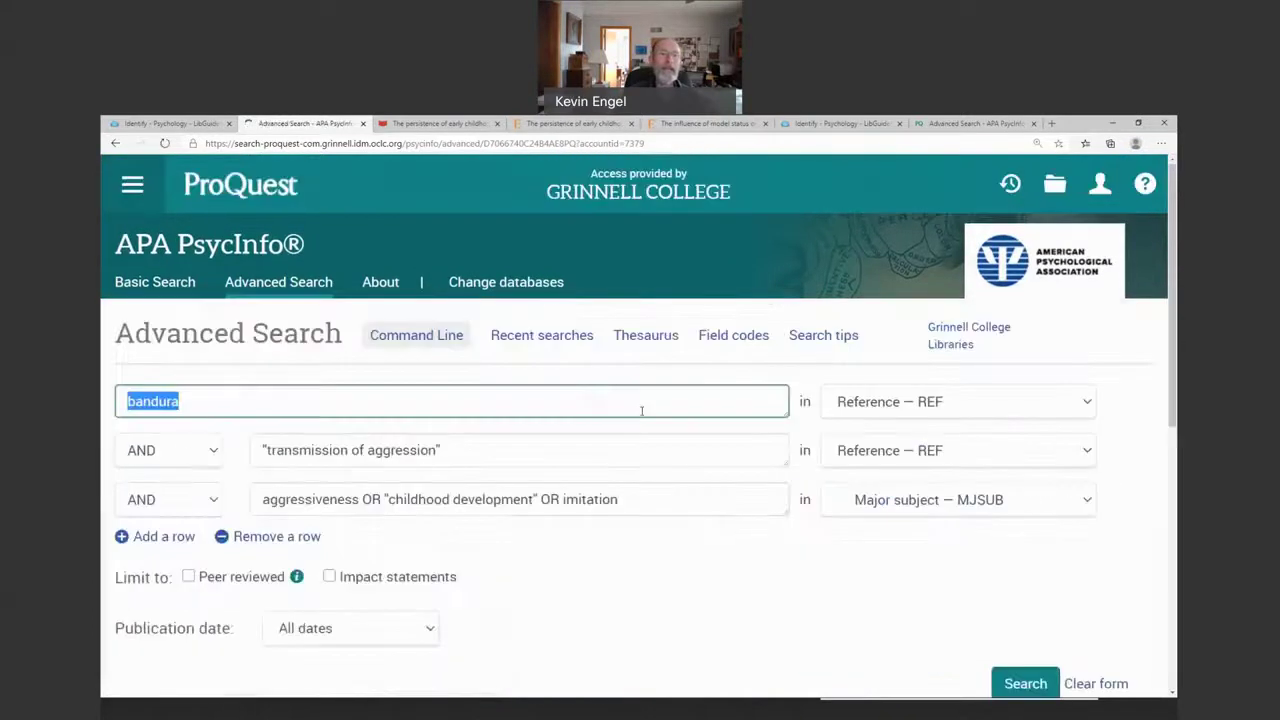
scroll(494, 432, "down", 2)
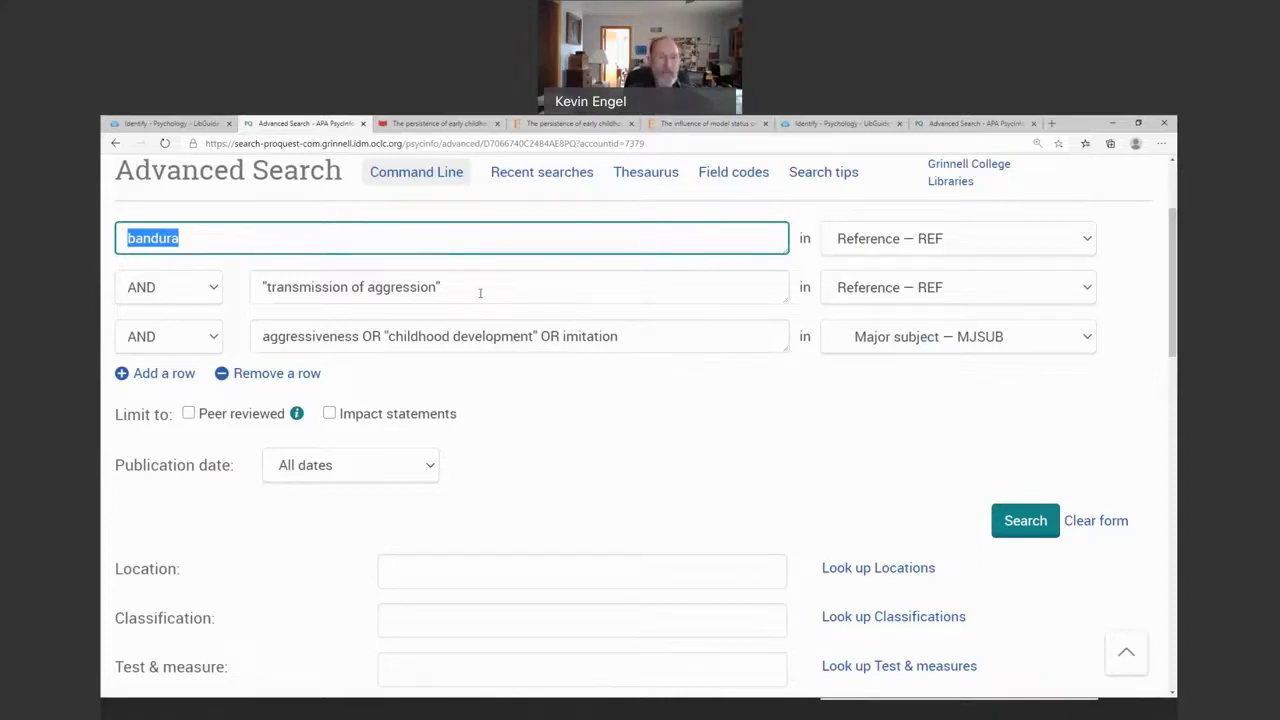
scroll(580, 365, "down", 4)
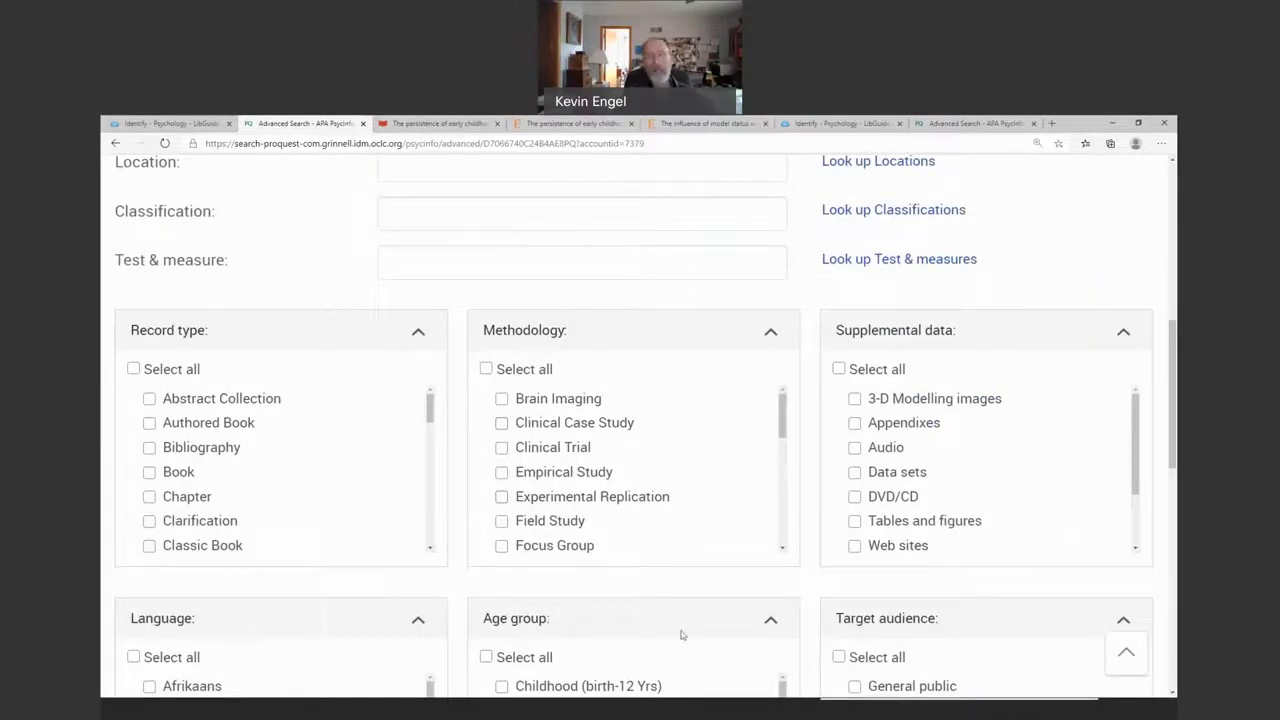
scroll(537, 474, "up", 3)
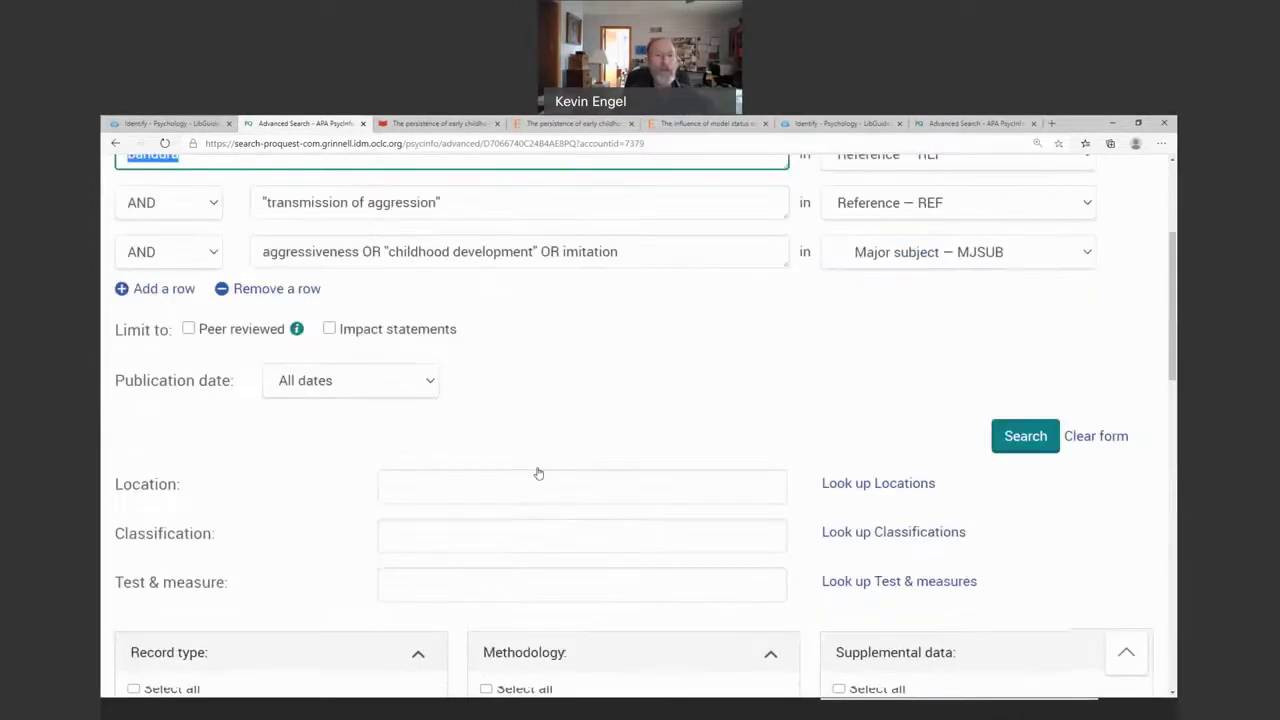
Add a fourth search row combined with AND for the truncated term theor*, searched anywhere except full text
left_click(161, 292)
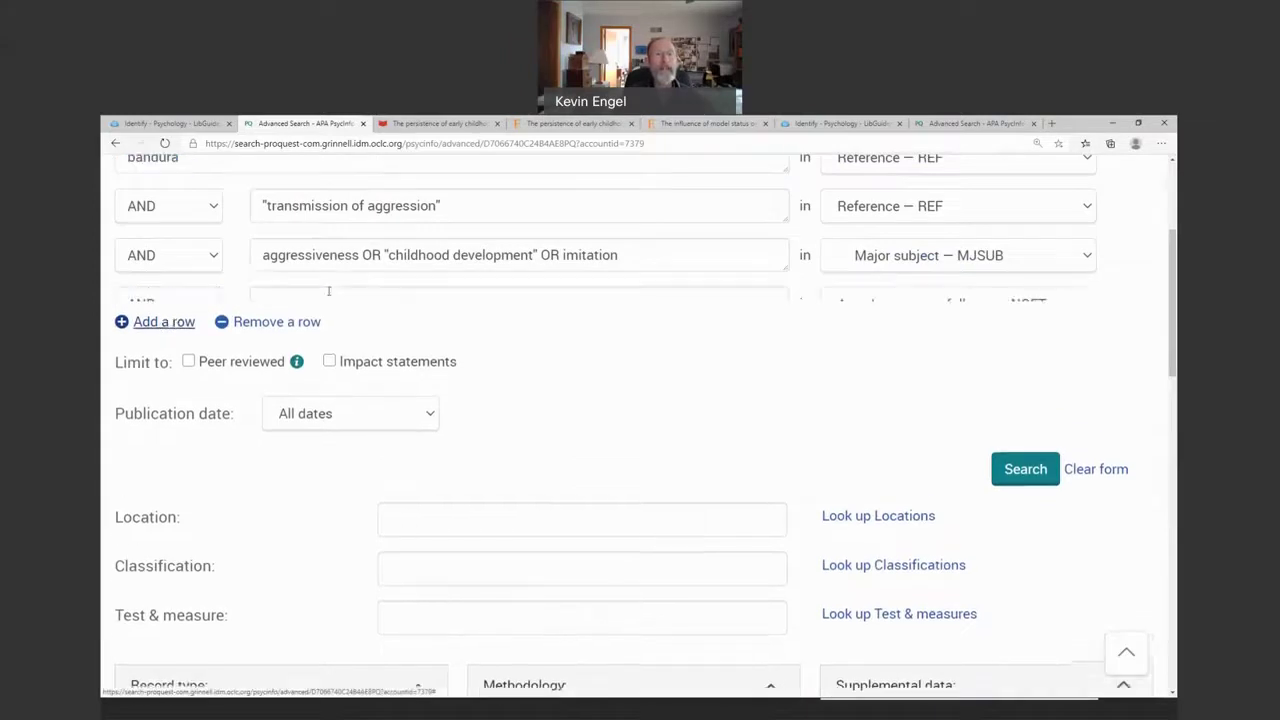
left_click(324, 300)
type("the")
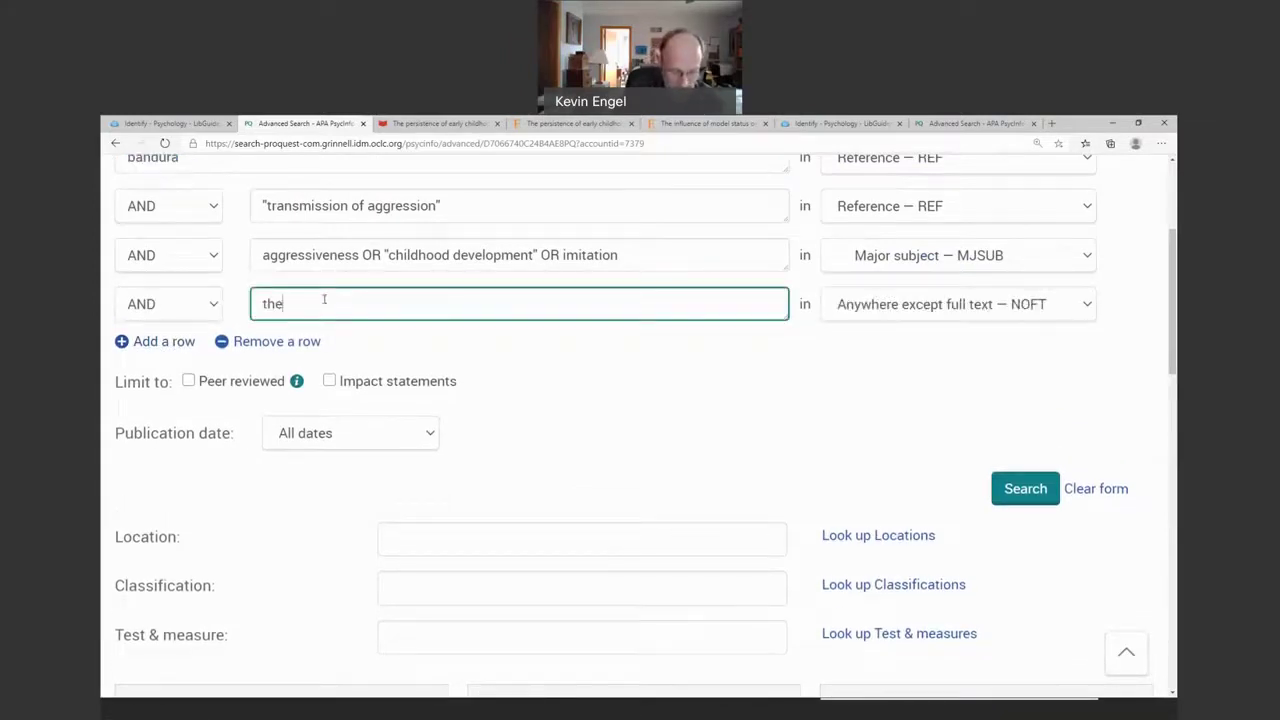
type("or*")
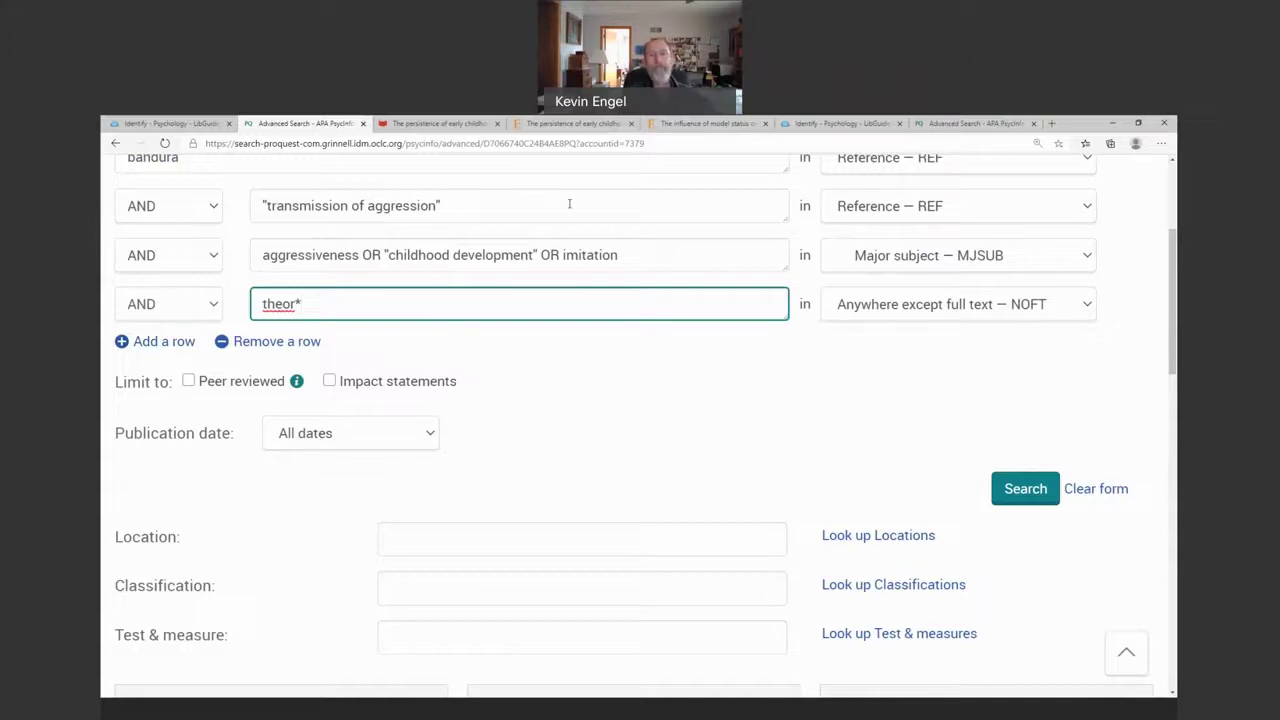
scroll(565, 203, "down", 3)
scroll(565, 203, "up", 3)
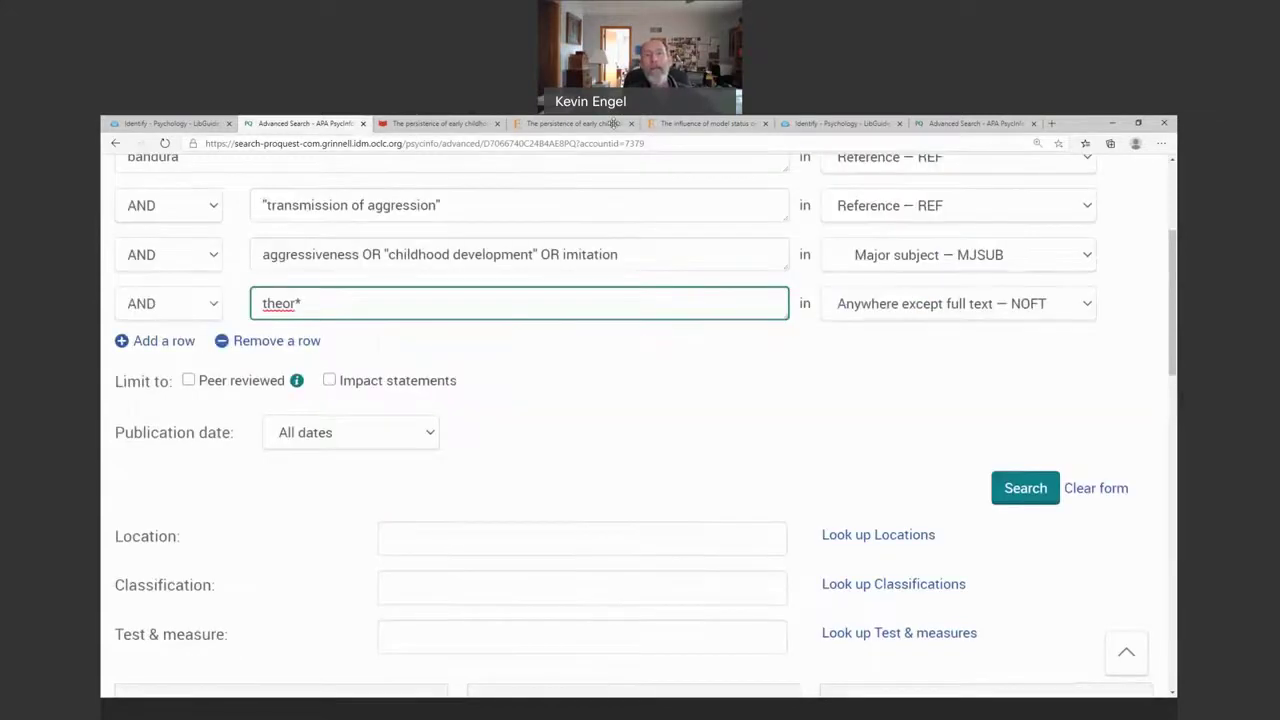